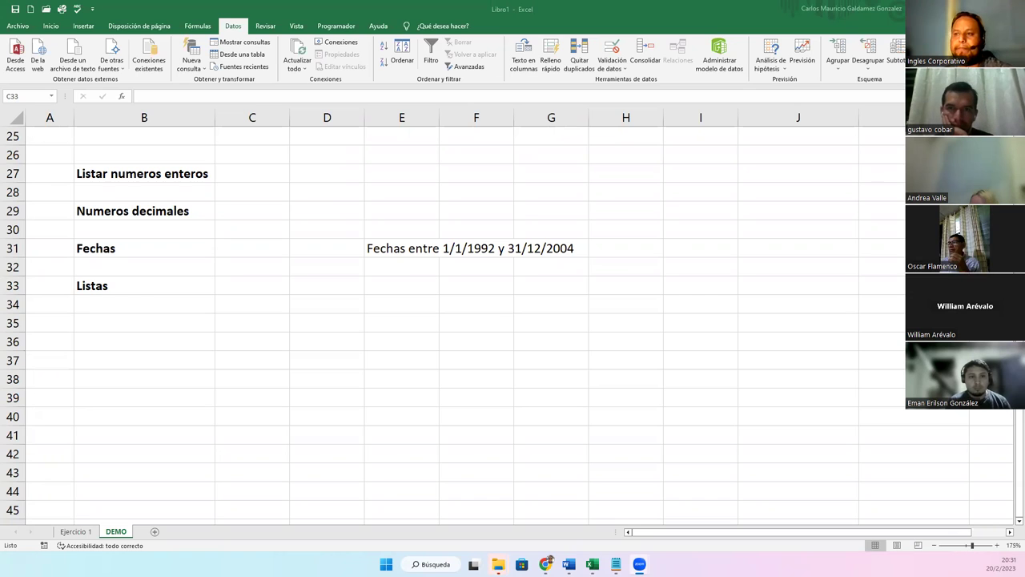
click(138, 178)
click(136, 196)
click(134, 213)
click(128, 248)
click(144, 286)
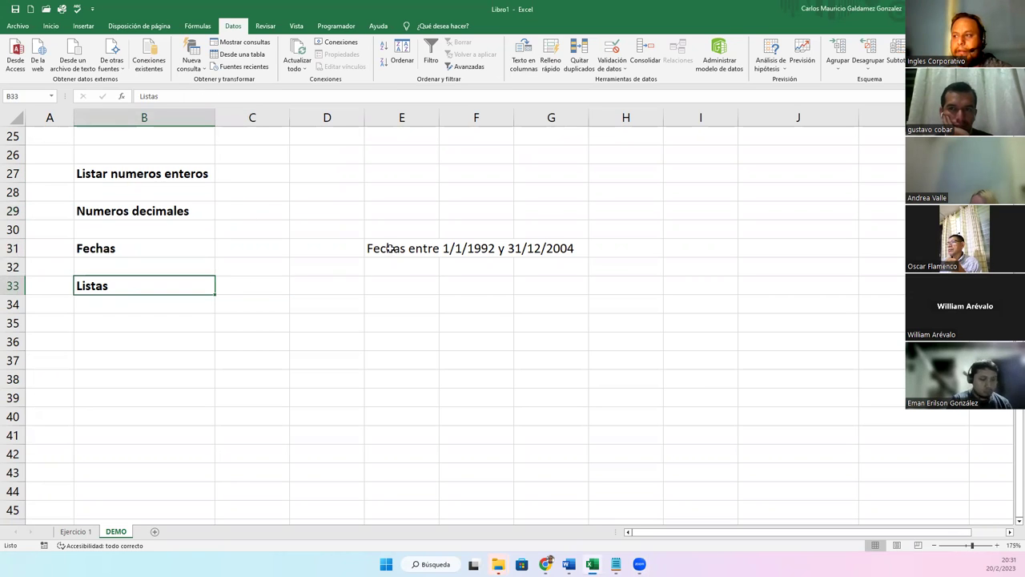
click(390, 248)
click(136, 175)
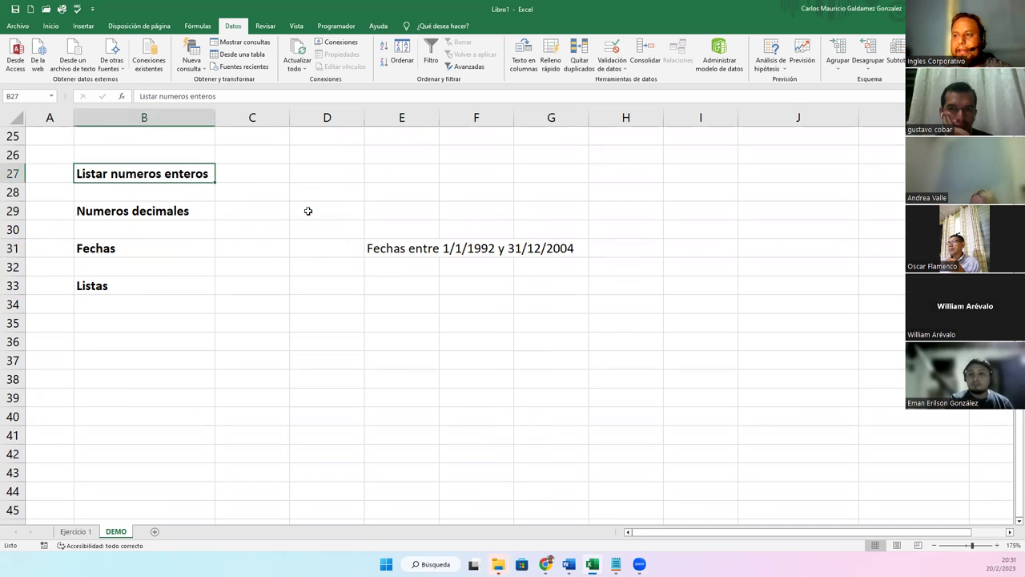
Step: Enter the note "Numeros entre 1 y 10" in cell E27, on the Listar numeros enteros row
click(389, 173)
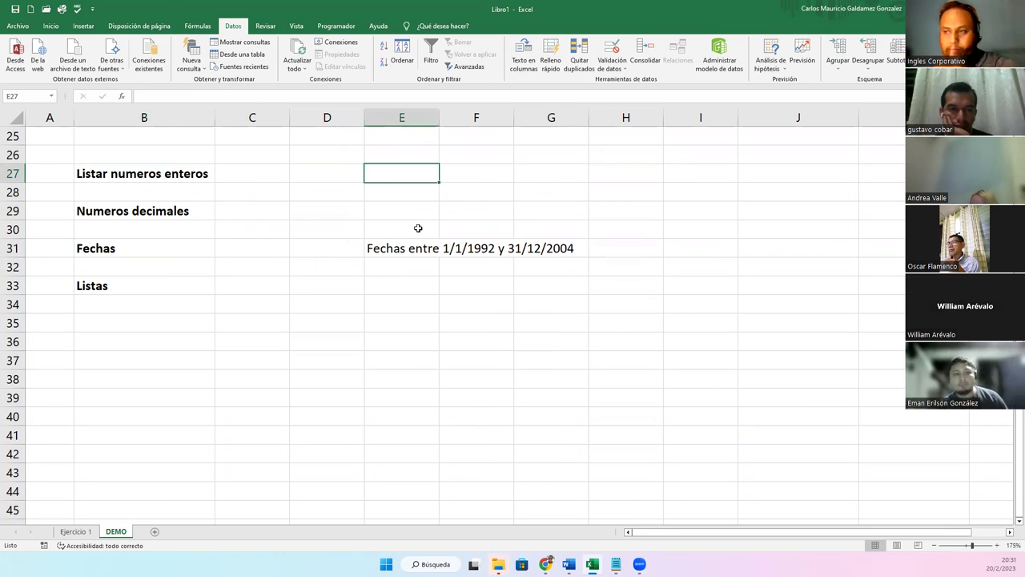
text(1 Y 10)
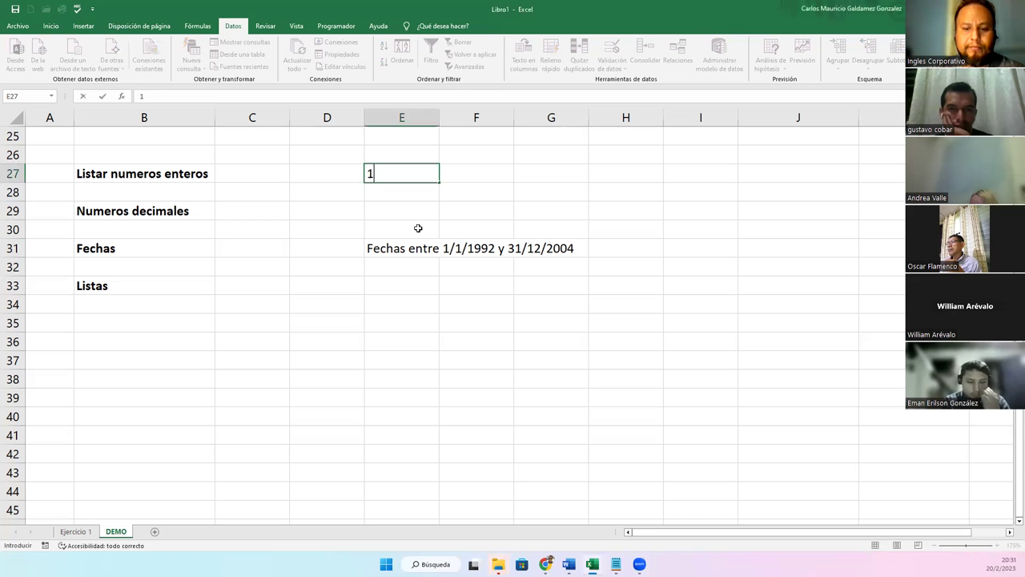
key(BackSpace)
key(BackSpace)
key(BackSpace)
key(BackSpace)
key(BackSpace)
key(BackSpace)
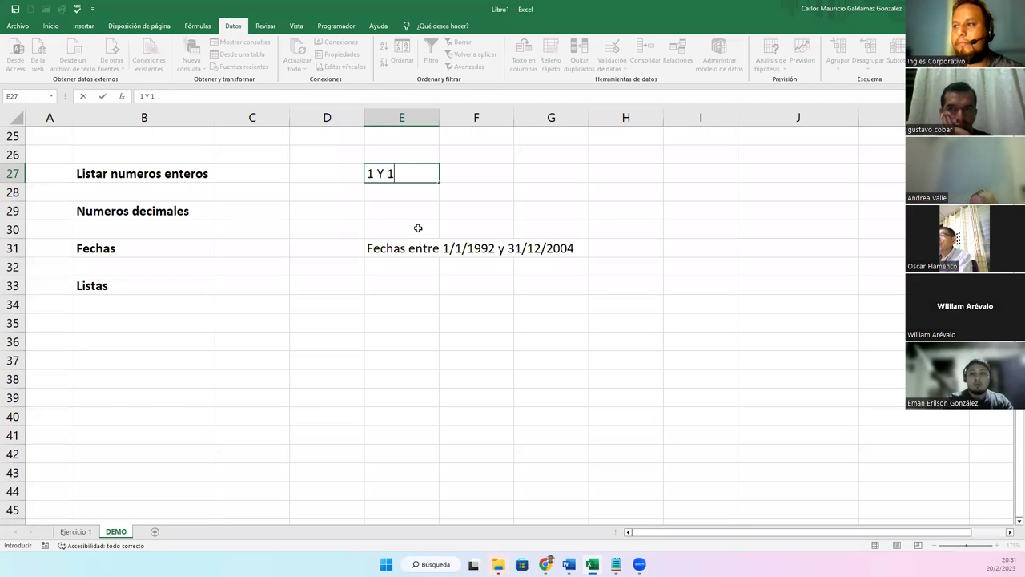
text(nUMEROS entre 1 )
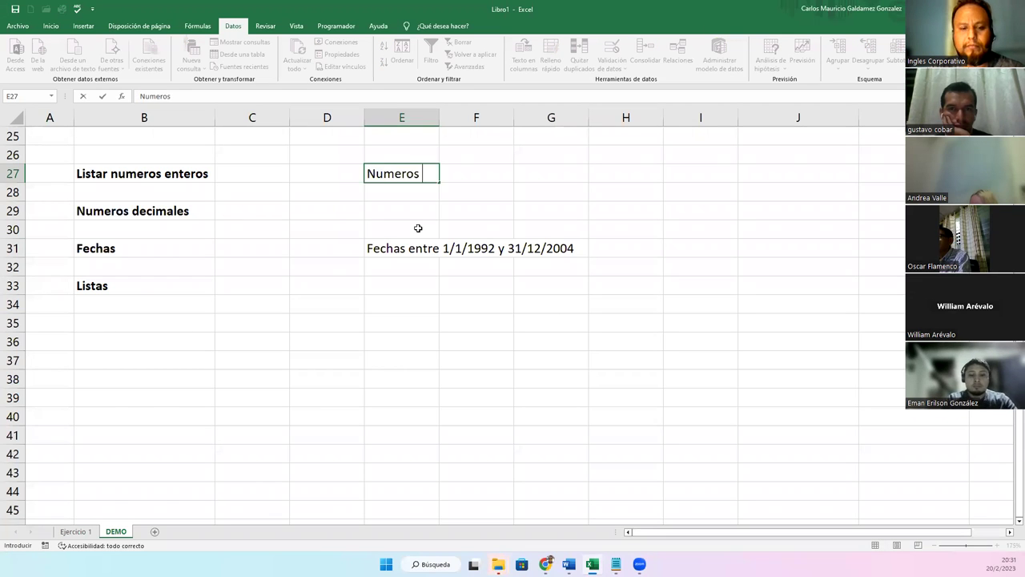
text(y 10)
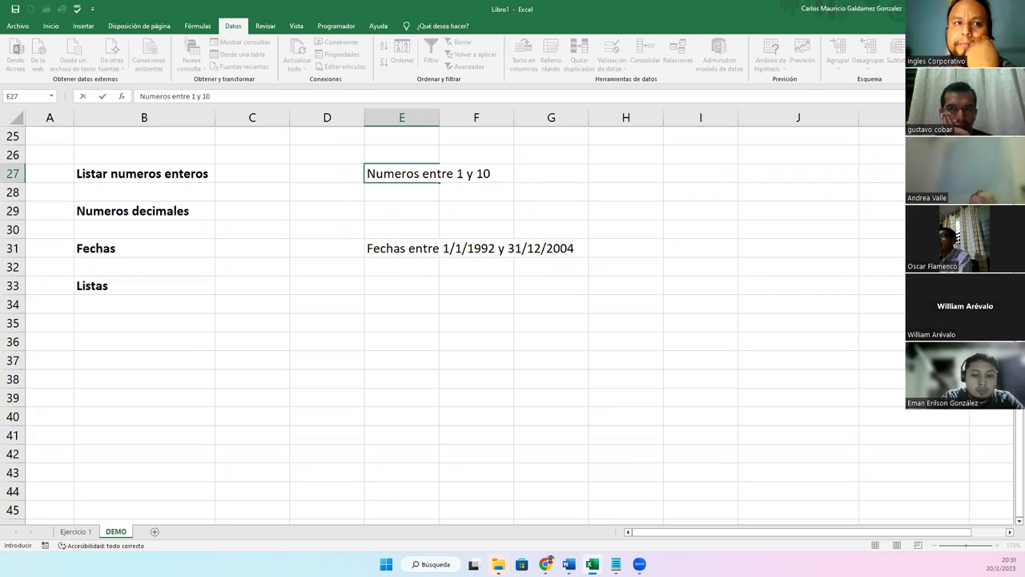
Step: Enter the note "Entre 1.0 y 19.99" in cell E29, on the Numeros decimales row
click(385, 212)
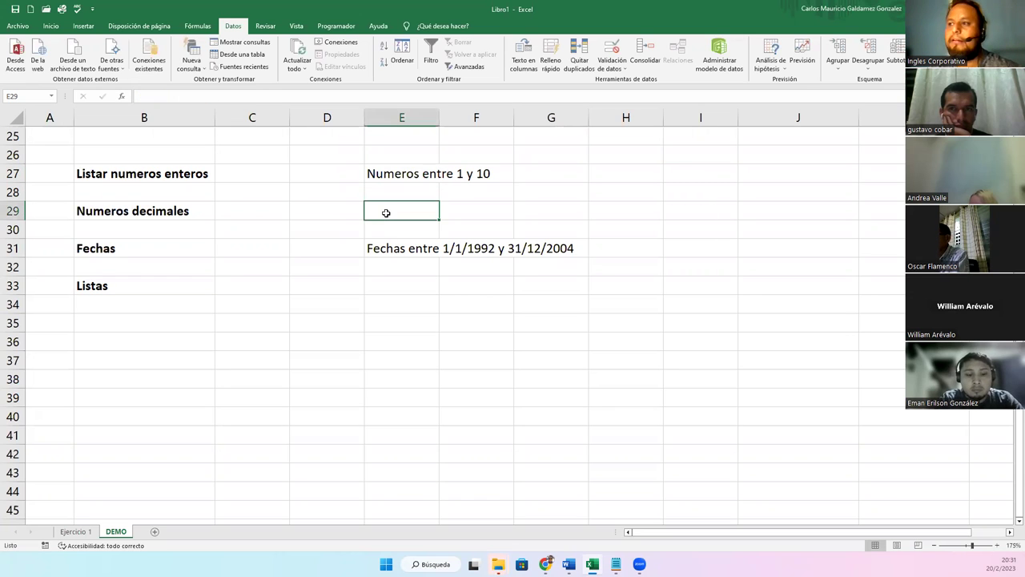
text(Entre)
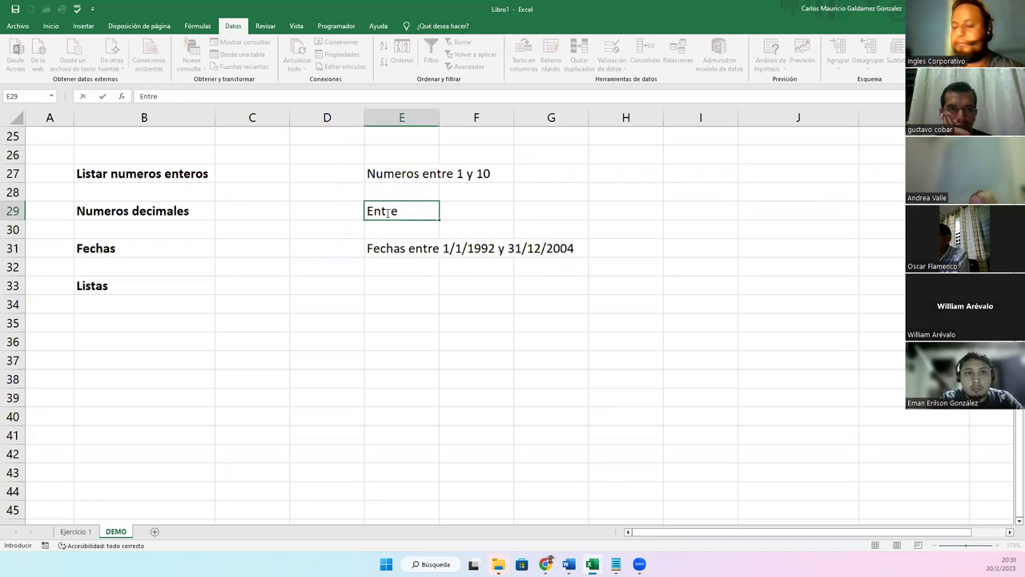
text( 1.0 y 10.)
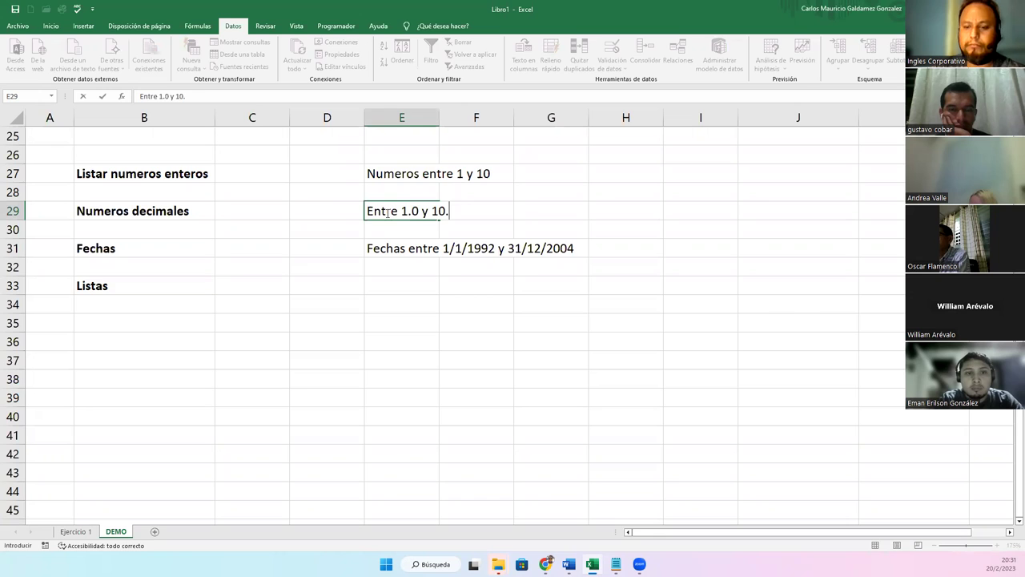
key(BackSpace)
key(BackSpace)
text(9.99)
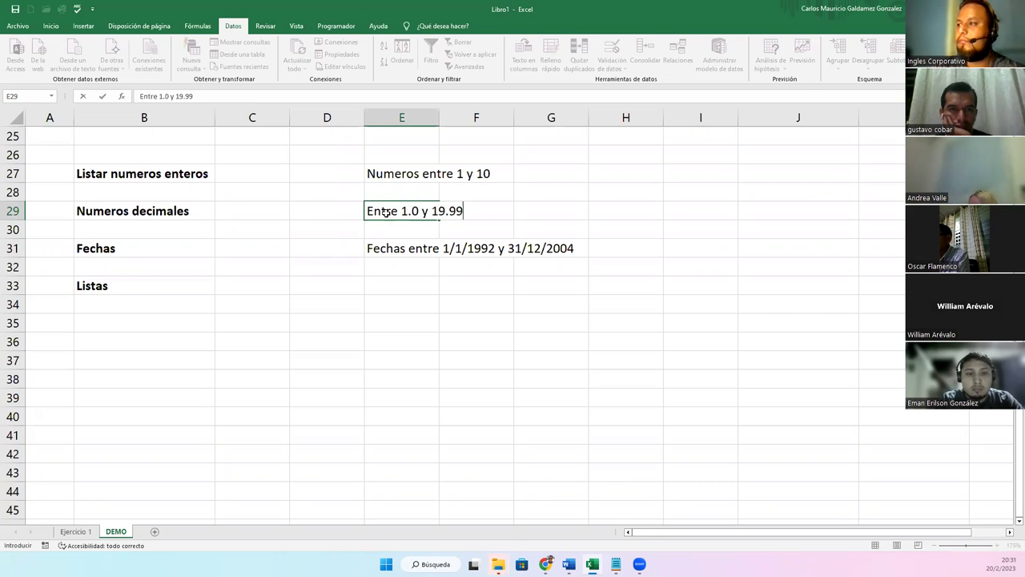
key(Return)
Step: Enter the note "Dias de la semana" in cell E33, on the Listas row
click(389, 285)
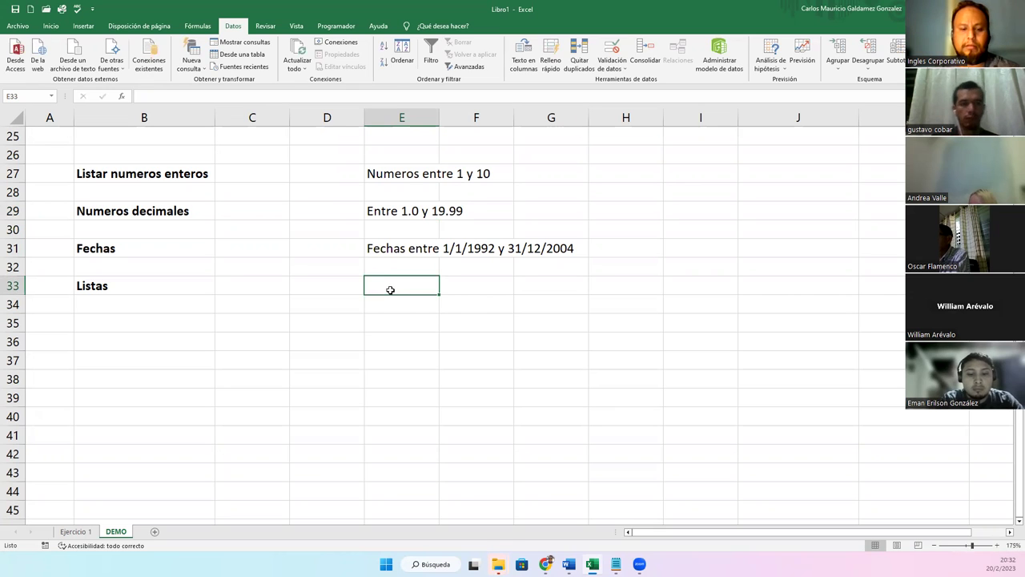
text(Dias de la semana)
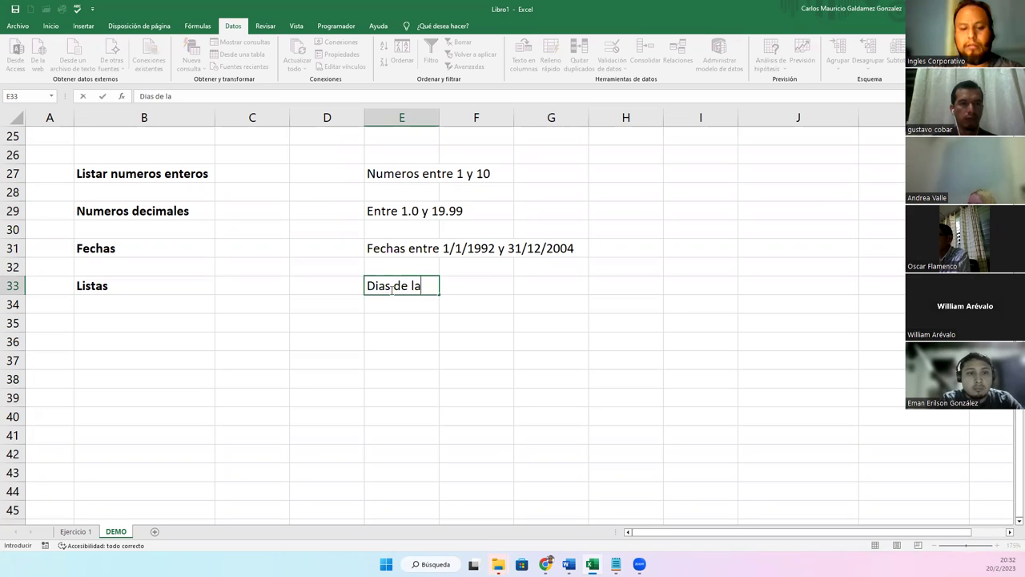
key(Return)
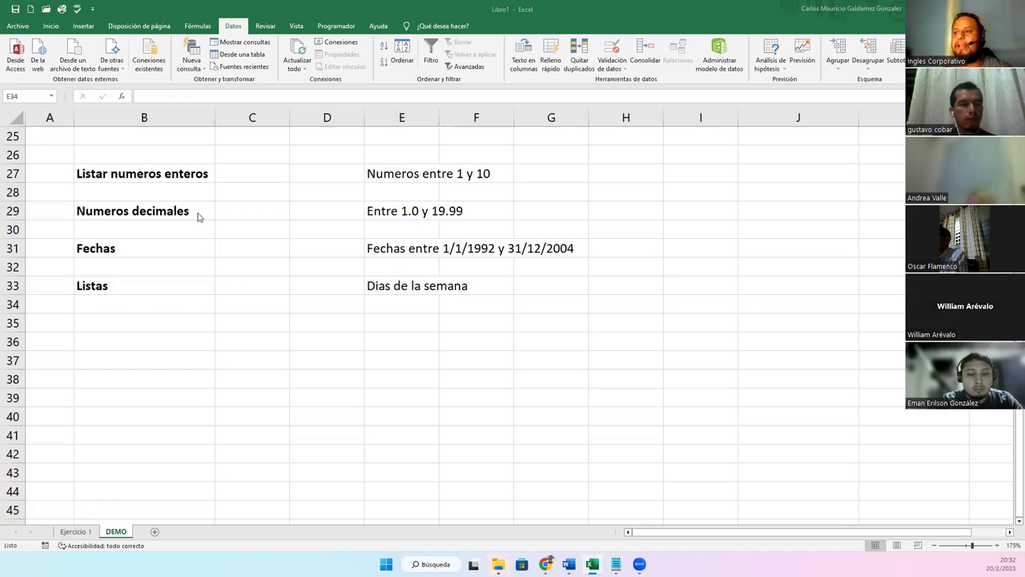
Step: Apply borders to the four input cells C27, C29, C31 and C33 beside the labels
click(254, 176)
click(222, 214)
ctrl+click(236, 175)
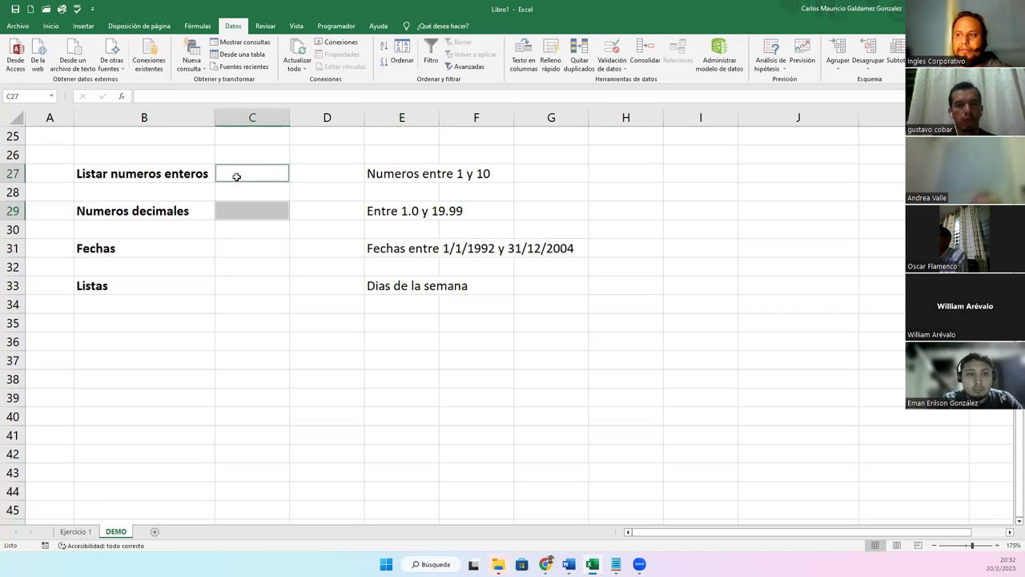
ctrl+click(250, 252)
ctrl+click(245, 284)
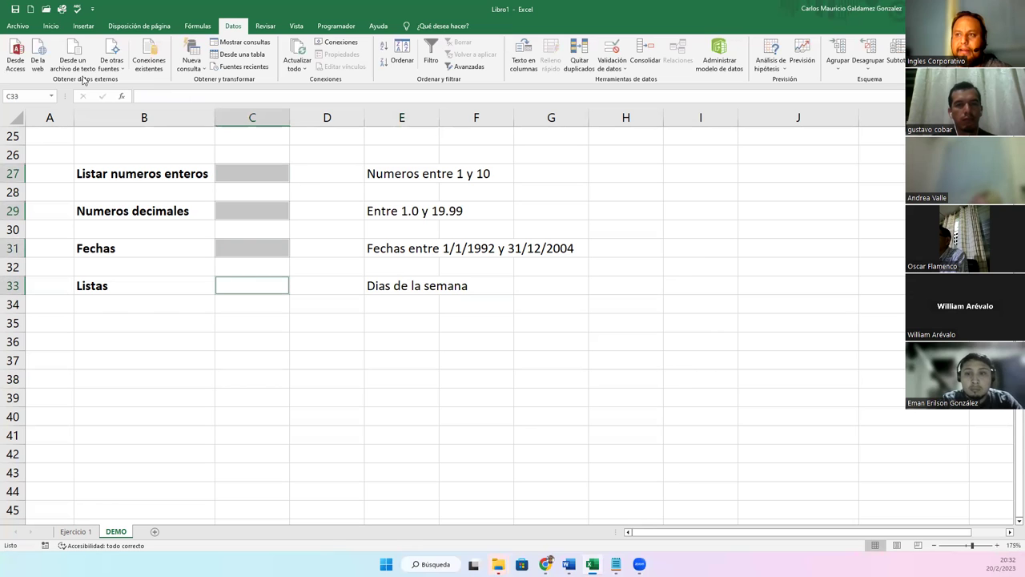
click(50, 26)
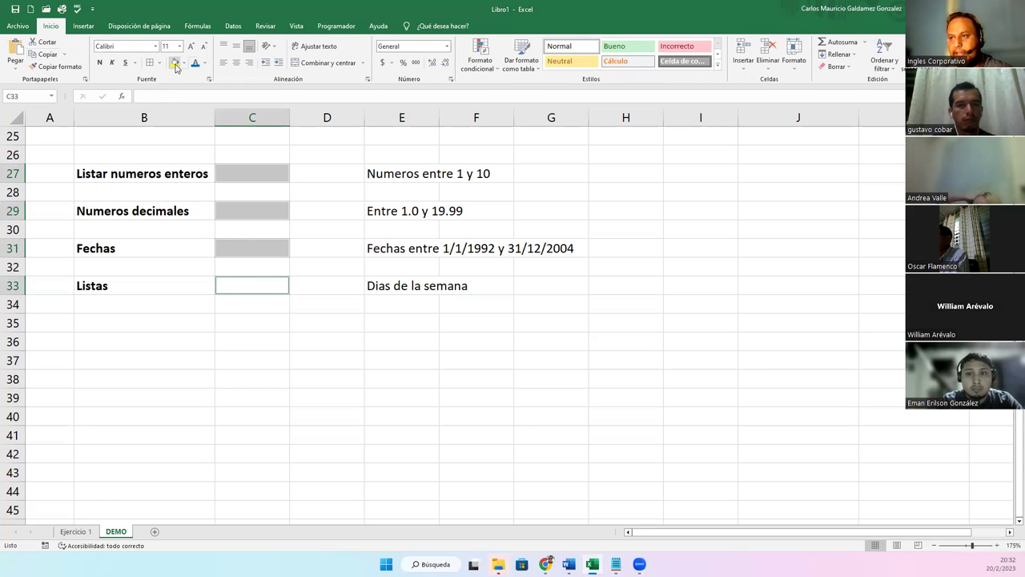
click(147, 65)
click(247, 192)
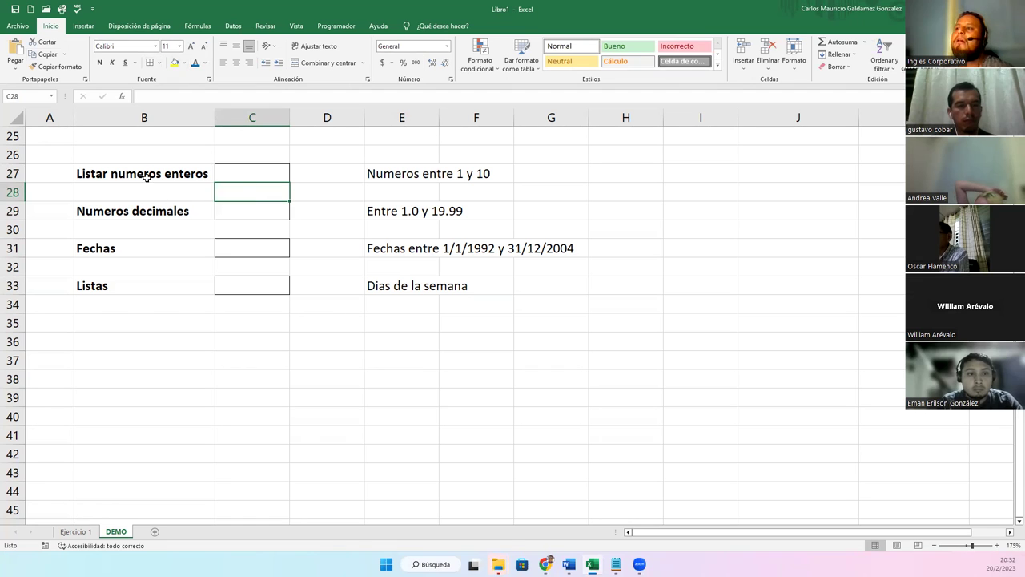
click(440, 175)
click(232, 178)
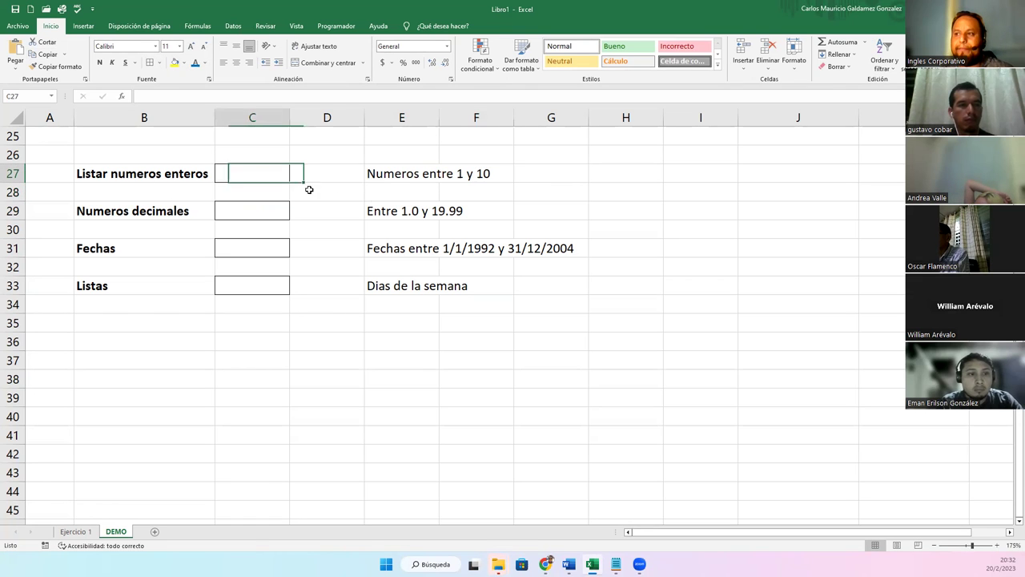
click(376, 174)
click(259, 171)
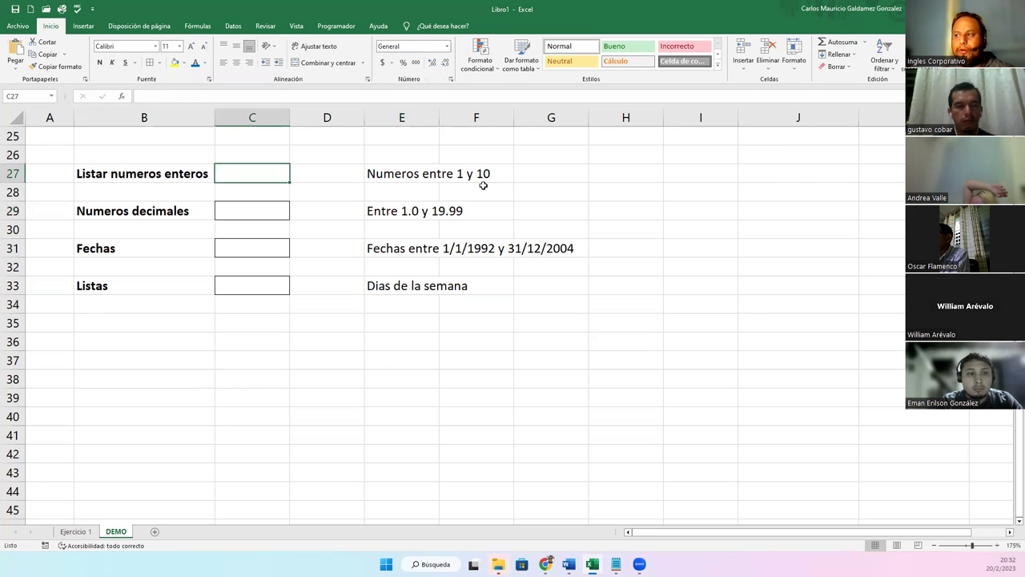
Step: Edit the note in cell E27 to read "Numeros entre 10 y 20"
double_click(461, 173)
double_click(407, 173)
click(456, 174)
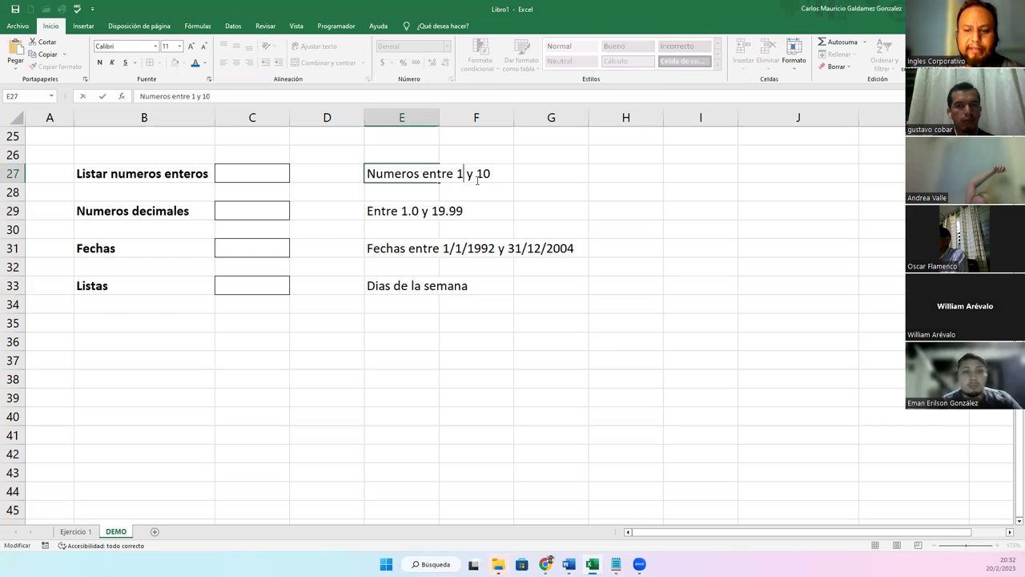
text(0)
key(Right)
key(Delete)
text(2)
key(Return)
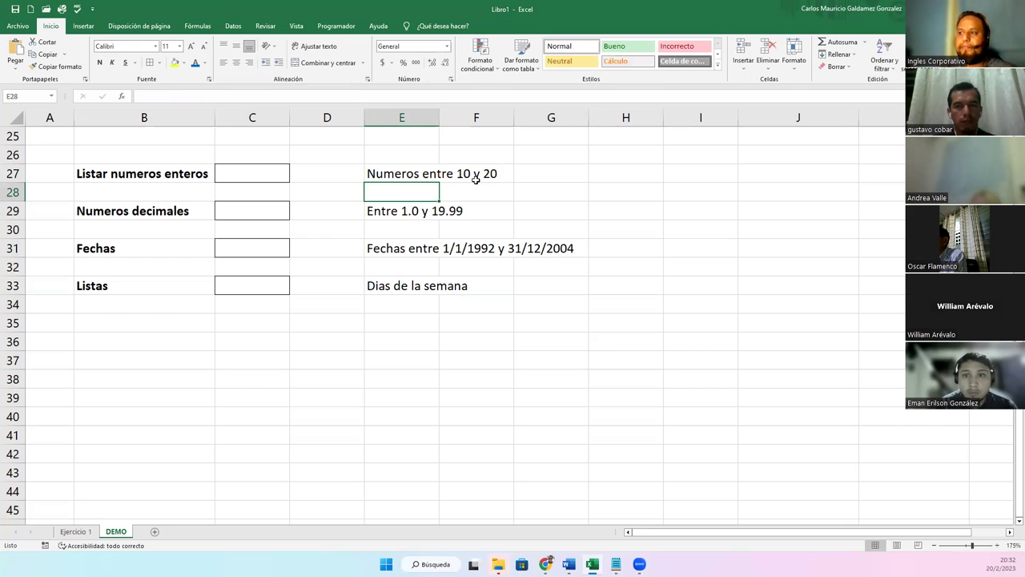
Step: Start a data validation rule on cell C27 that allows only whole numbers (Número entero)
click(373, 211)
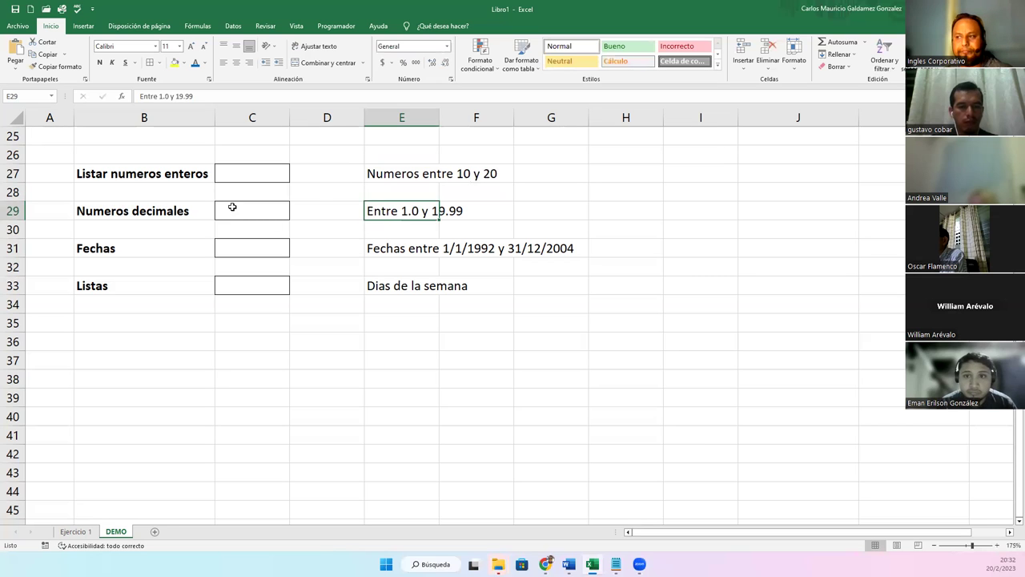
click(232, 210)
click(231, 175)
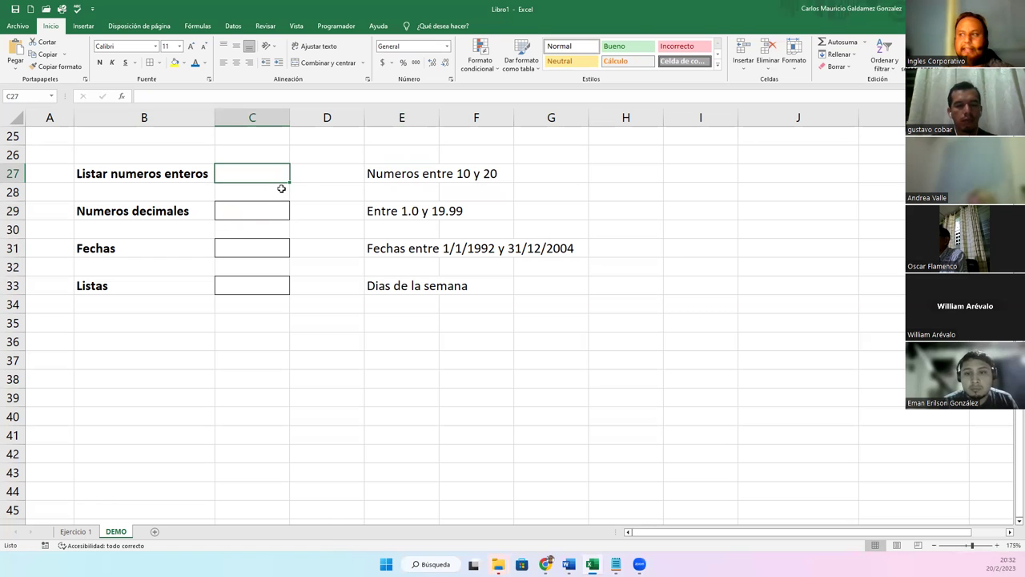
click(234, 26)
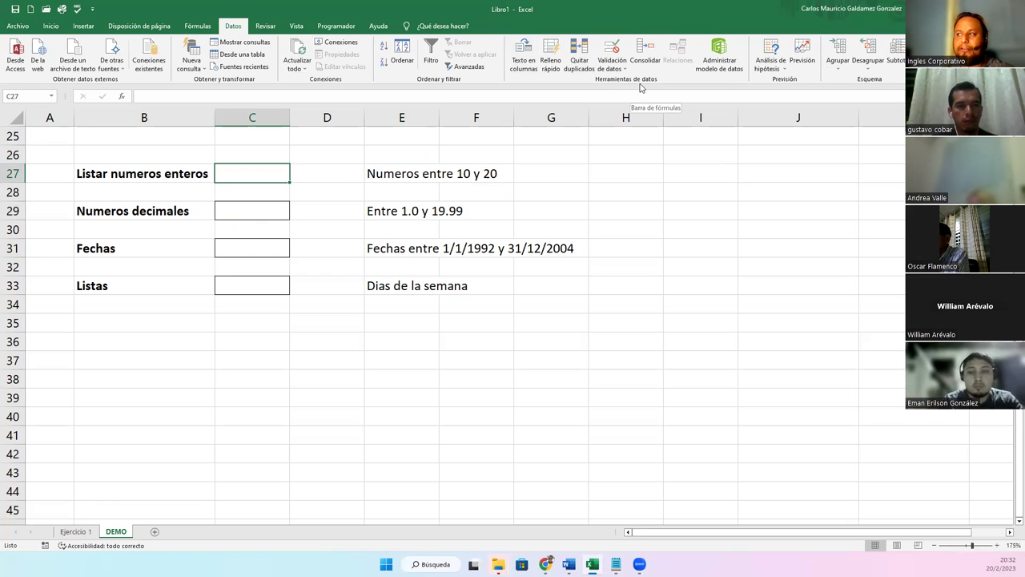
click(606, 50)
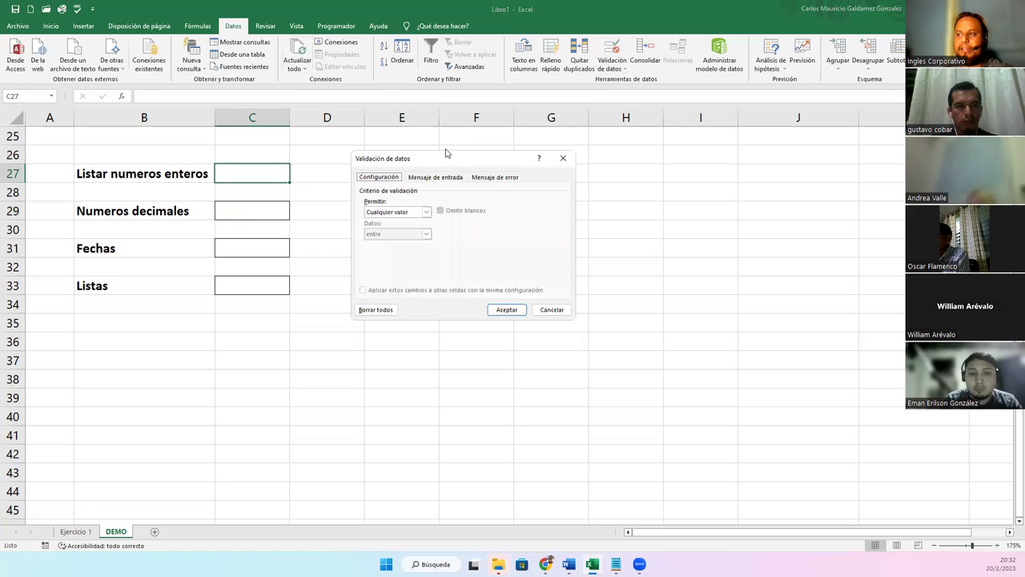
drag(435, 166, 400, 245)
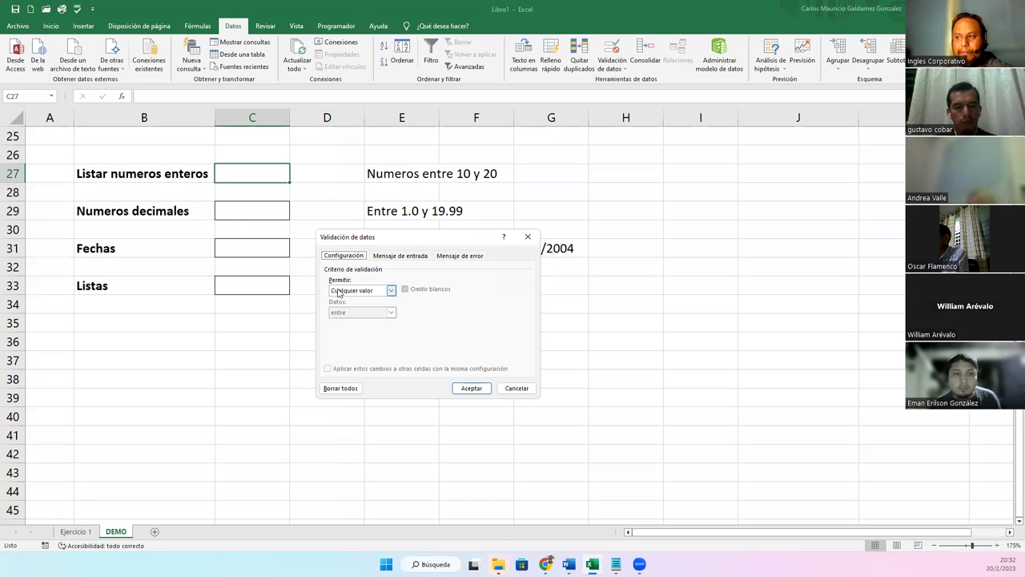
click(391, 291)
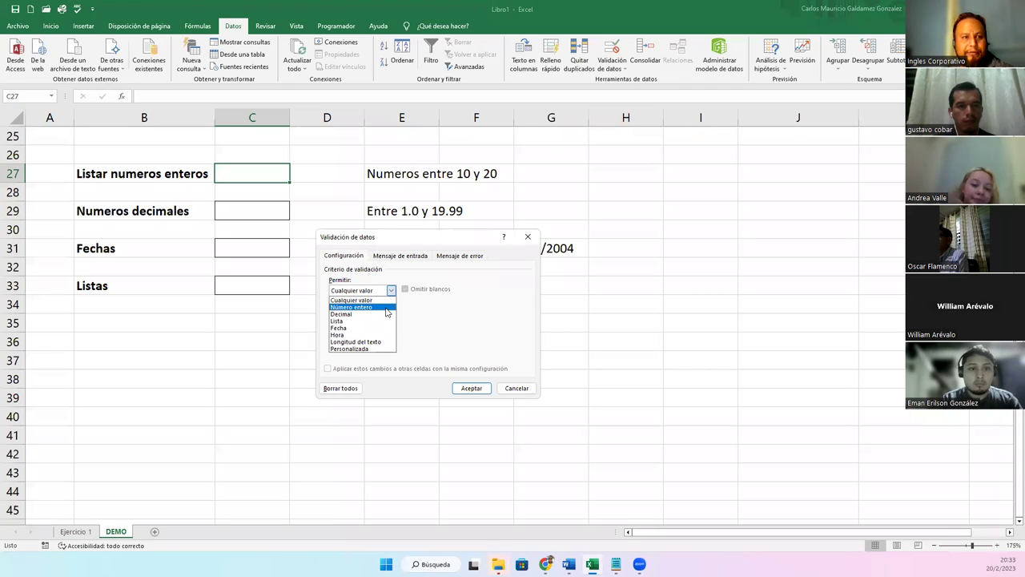
click(386, 307)
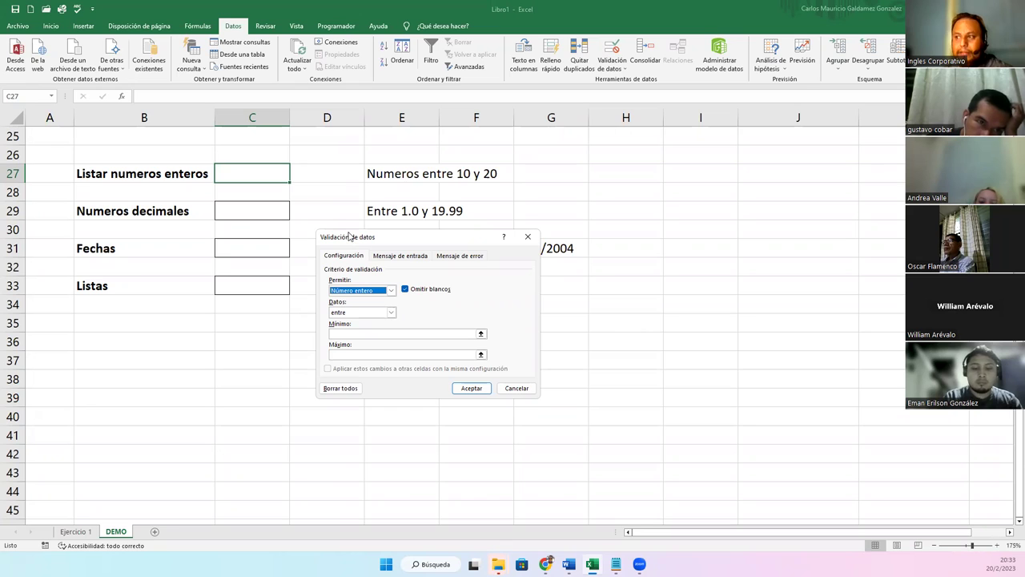
Step: Try the comparison conditions no está entre, igual a, no igual a, mayor que and mayor o igual que for C27's whole-number rule
drag(350, 235, 540, 54)
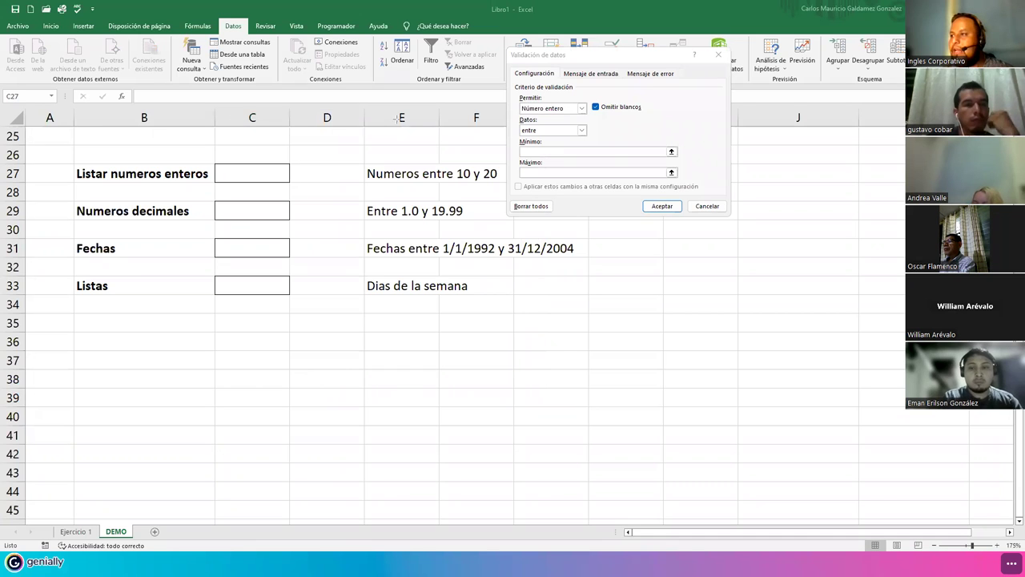
mouse_move(516, 115)
mouse_down()
mouse_move(521, 148)
mouse_move(681, 197)
mouse_move(705, 194)
mouse_up()
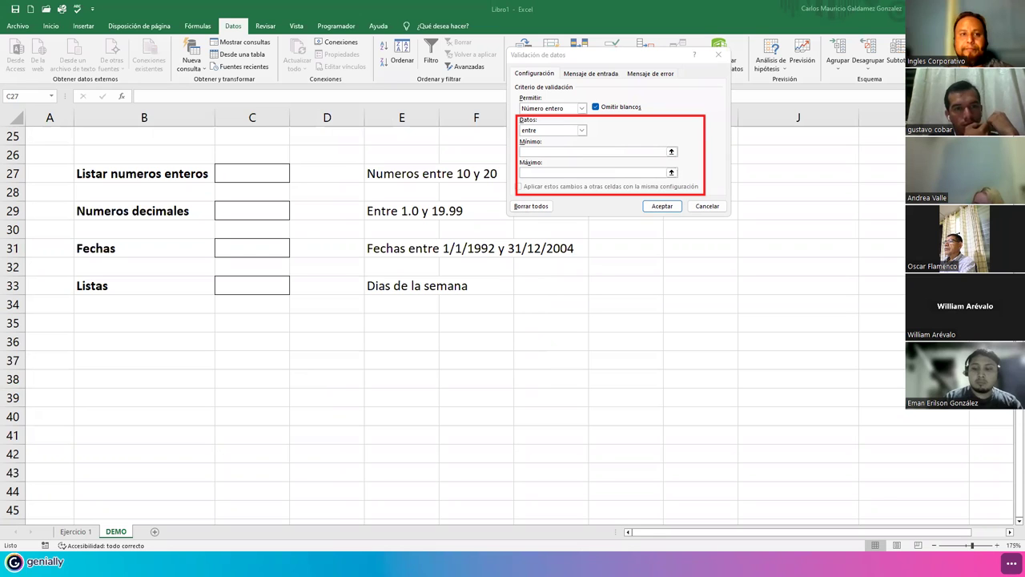
click(575, 133)
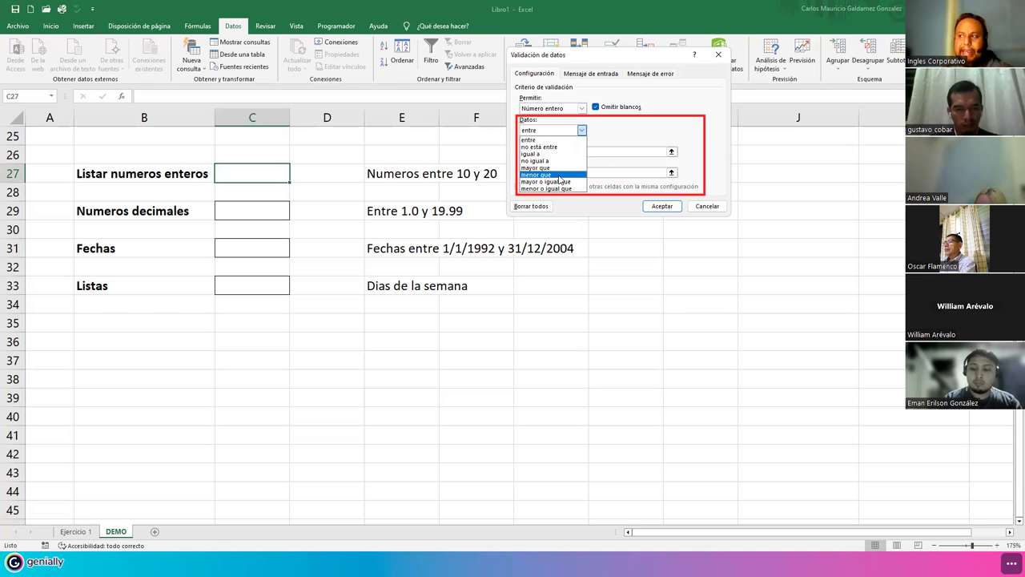
click(557, 140)
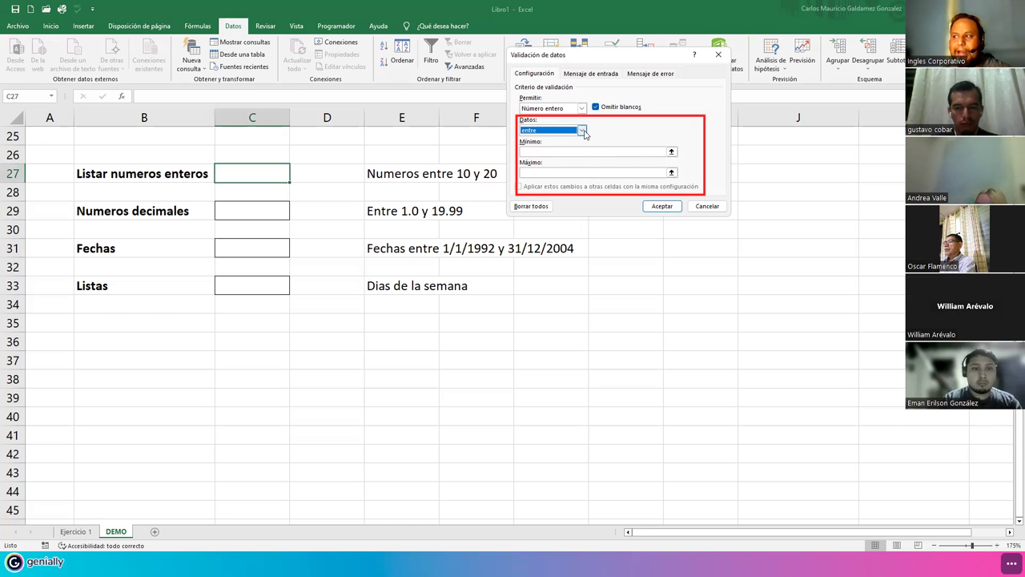
click(583, 131)
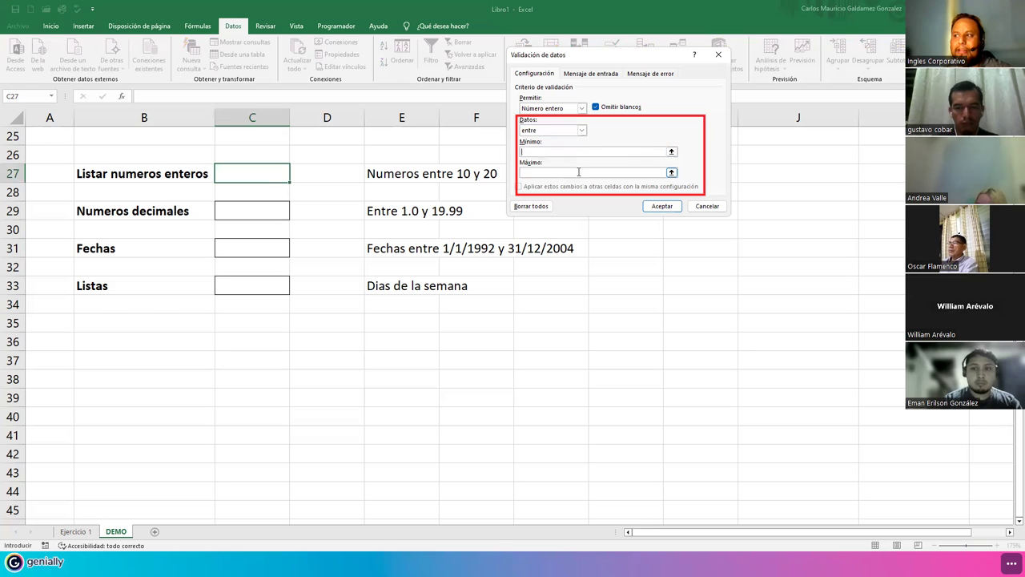
click(582, 130)
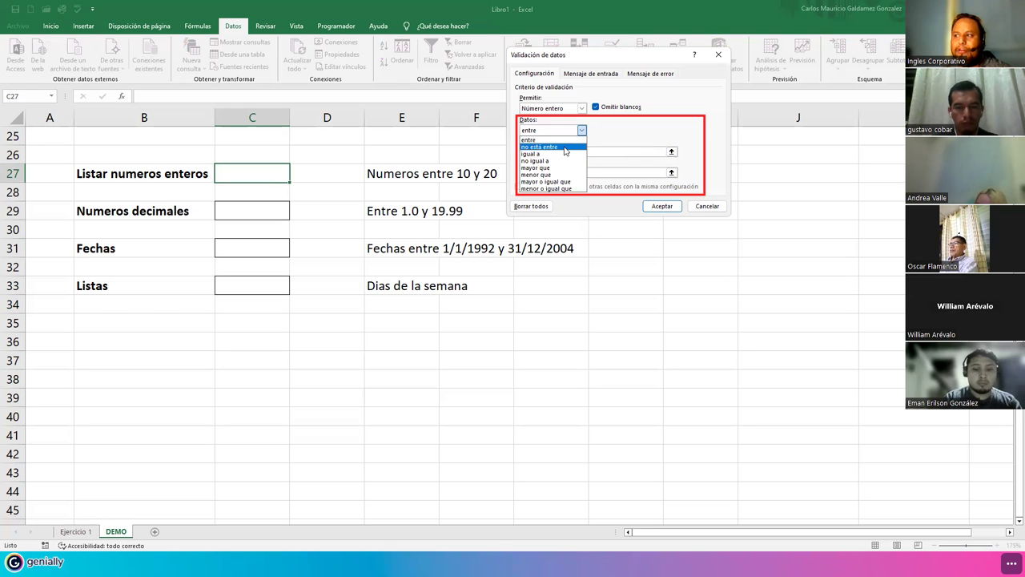
click(539, 147)
click(582, 130)
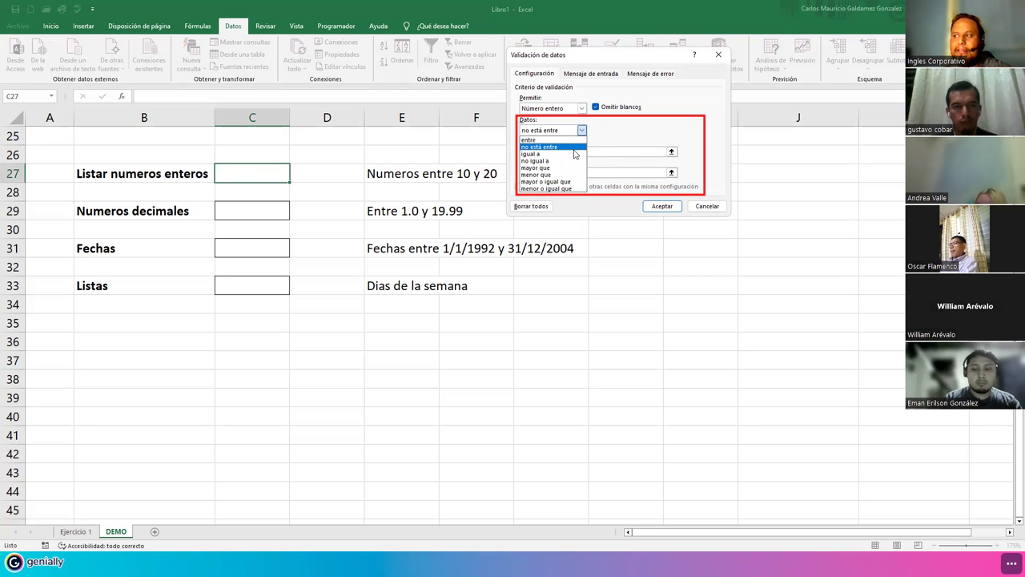
click(581, 153)
click(548, 150)
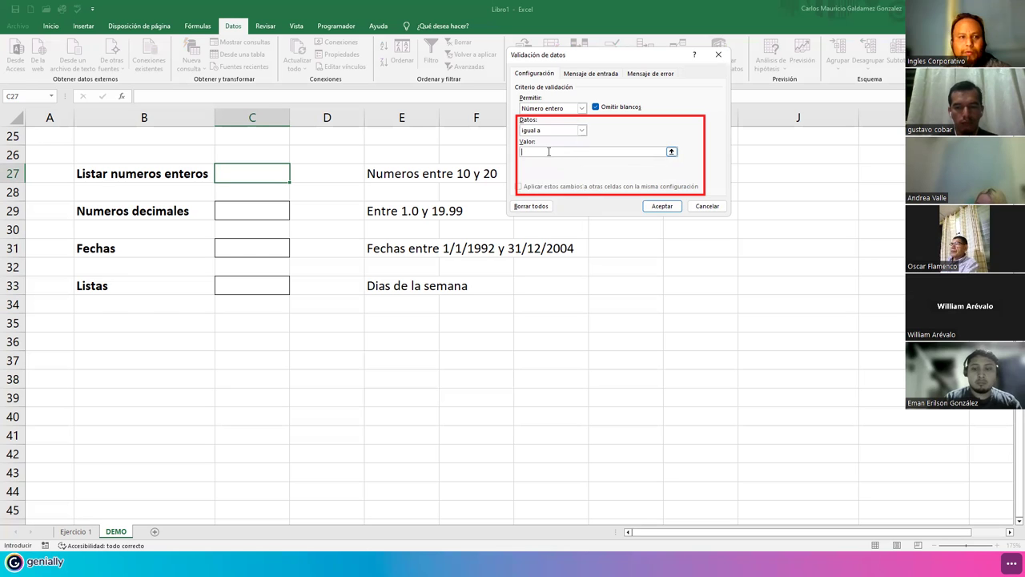
click(582, 129)
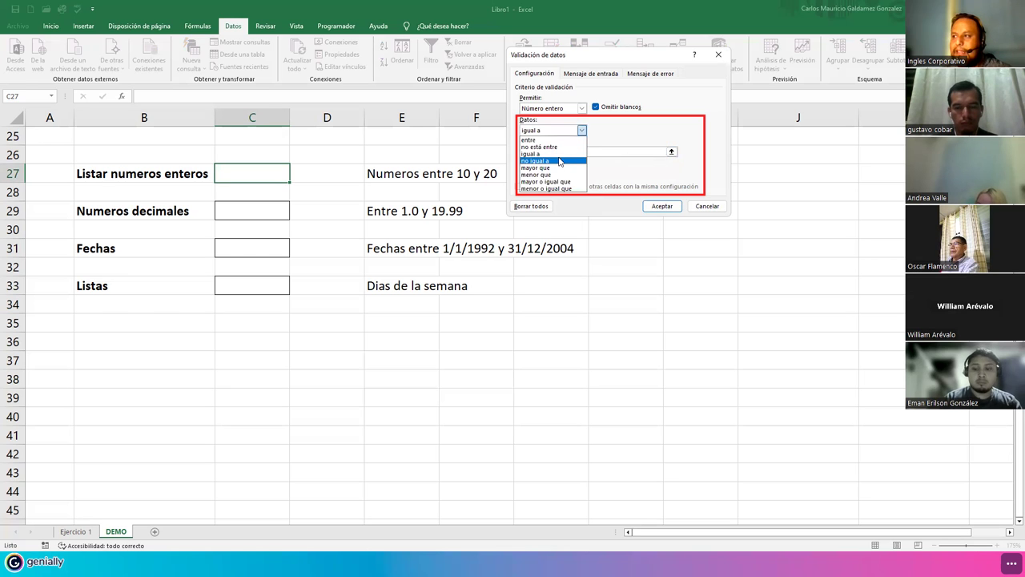
click(556, 161)
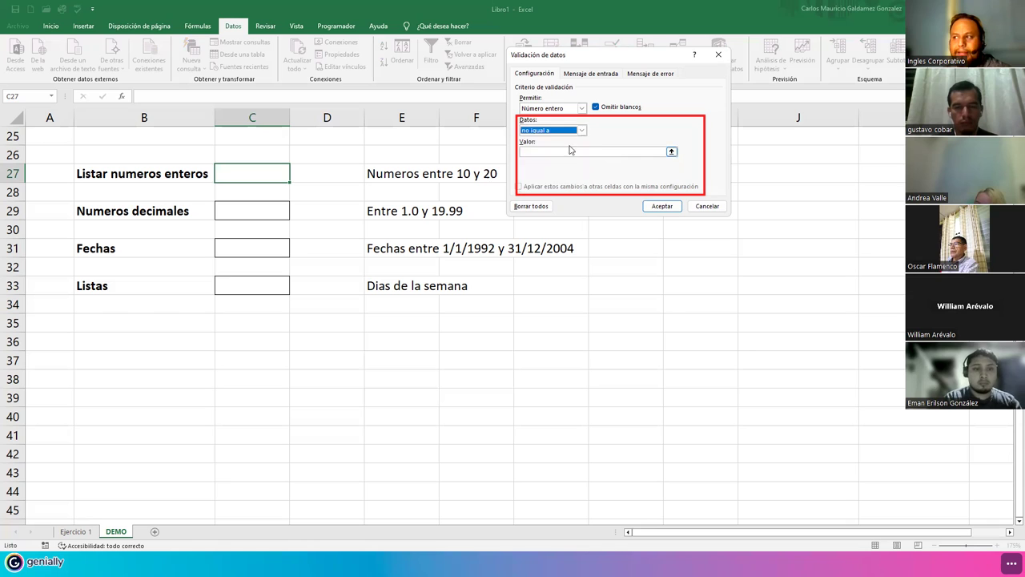
click(582, 130)
click(558, 169)
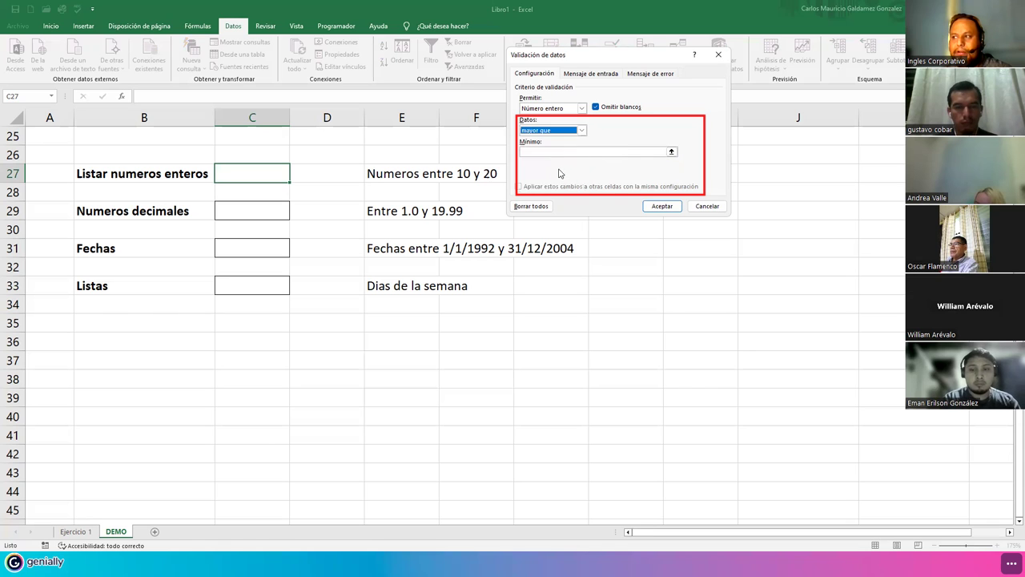
click(581, 130)
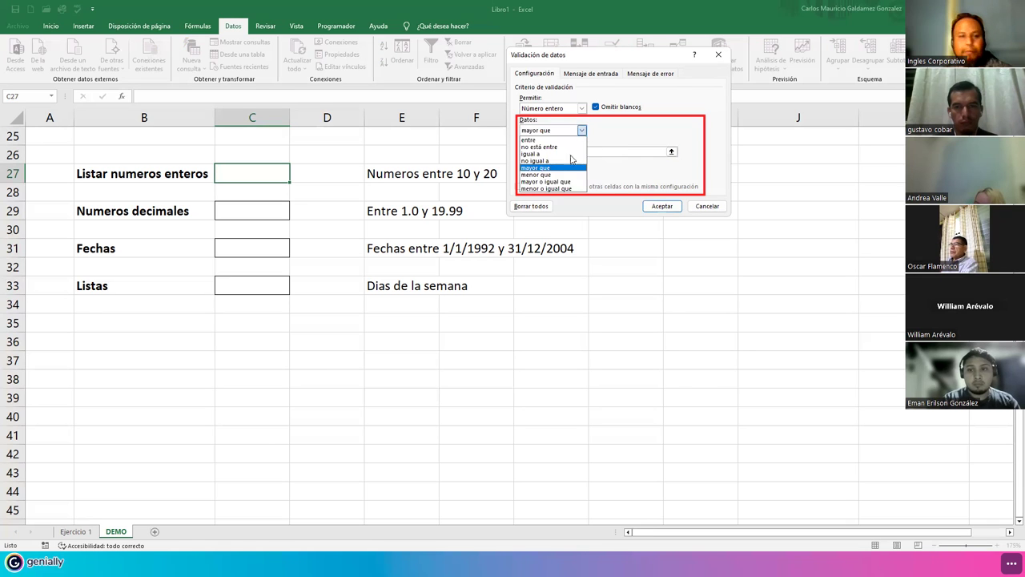
click(557, 181)
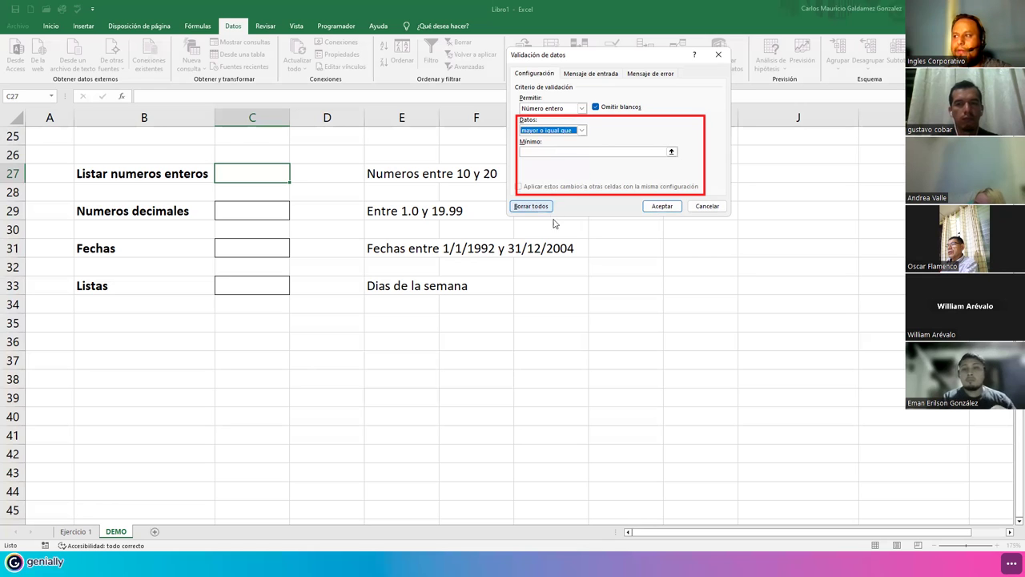
click(583, 131)
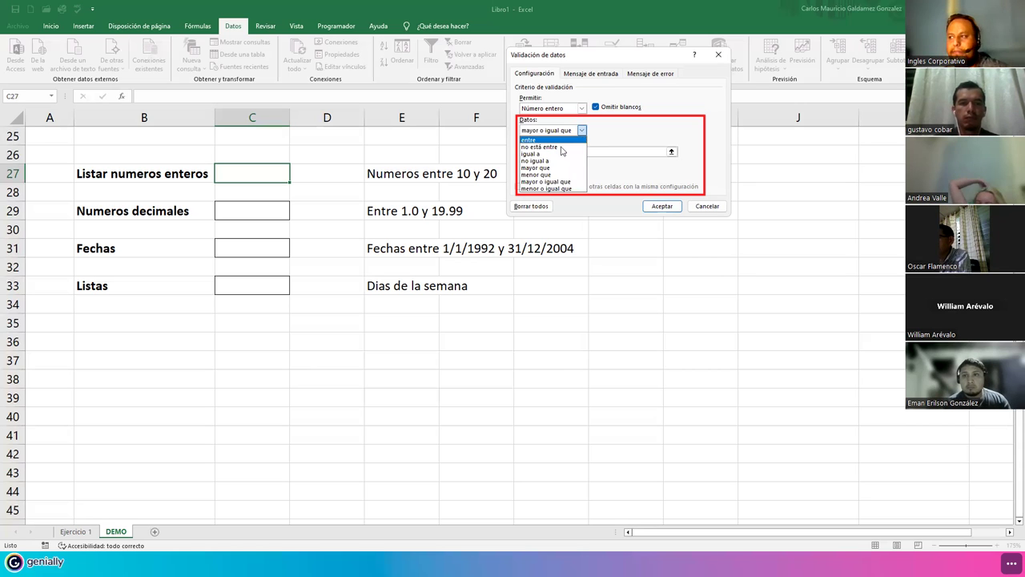
Step: Restrict C27 to whole numbers between (entre) a minimum of 10 and a maximum of 20, and apply the rule
click(535, 141)
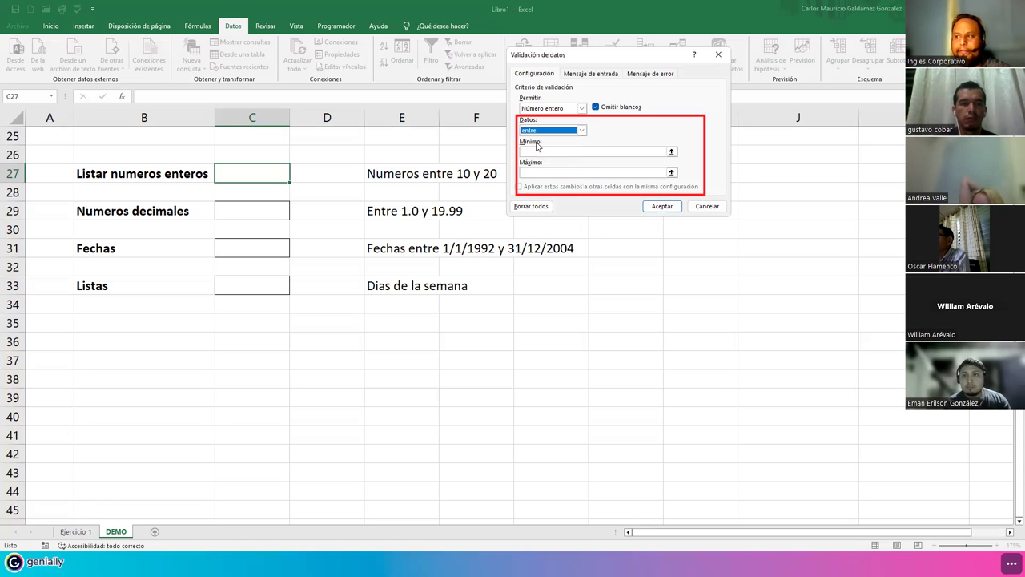
click(553, 150)
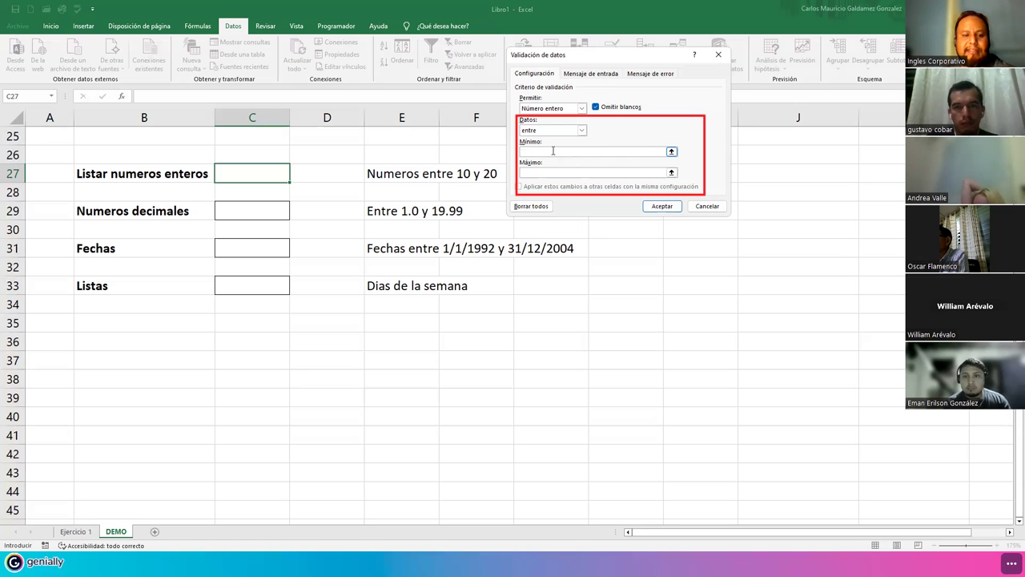
text(0)
click(544, 174)
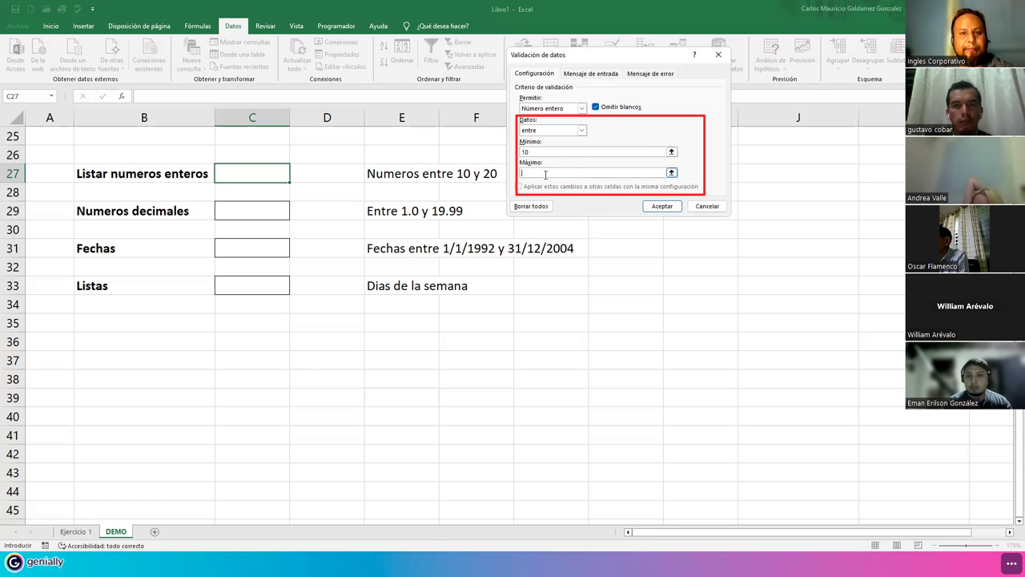
text(20)
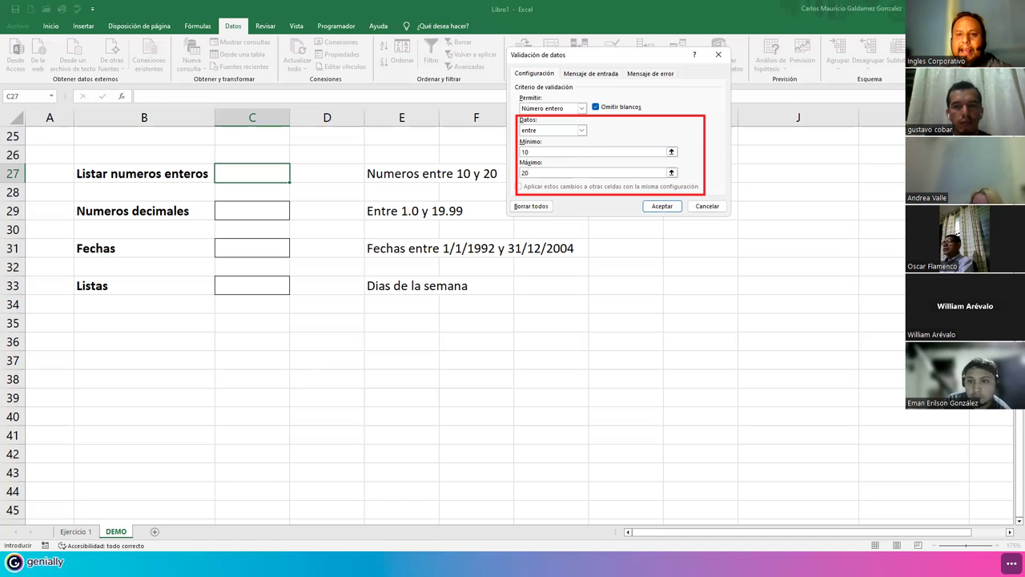
click(664, 207)
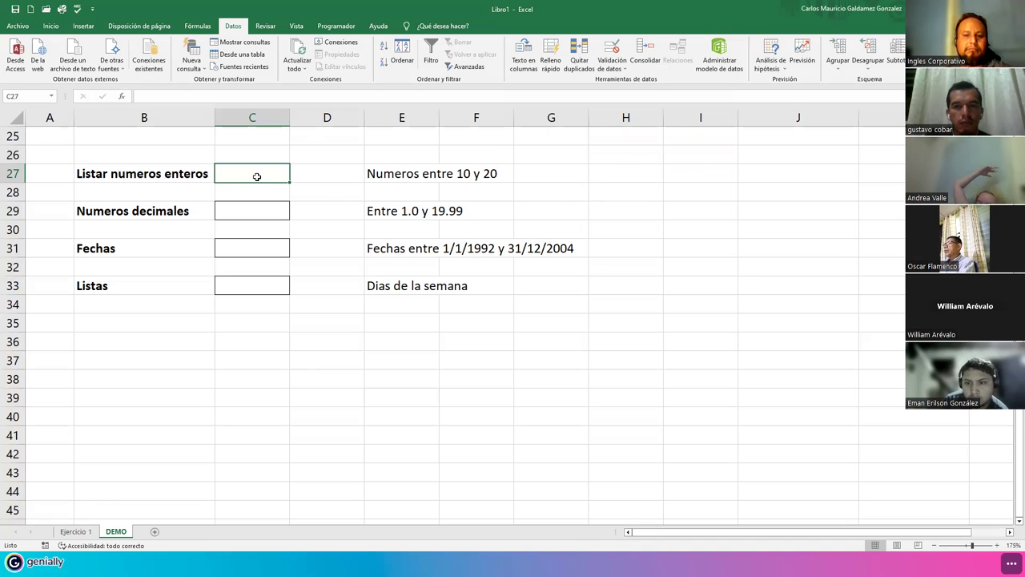
Step: Test the whole-number rule in C27 by entering 8 and retrying with 15
text(8)
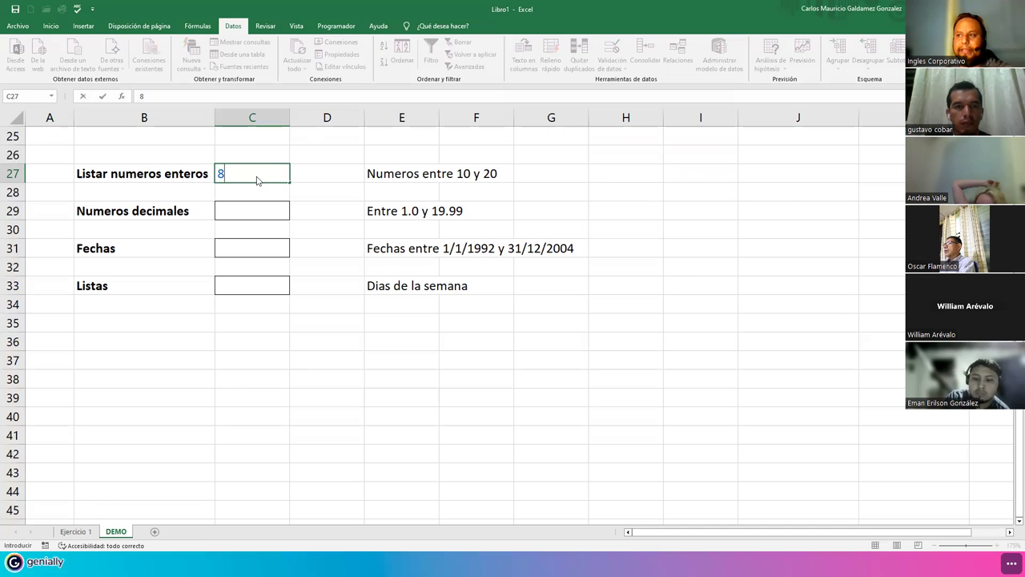
key(Return)
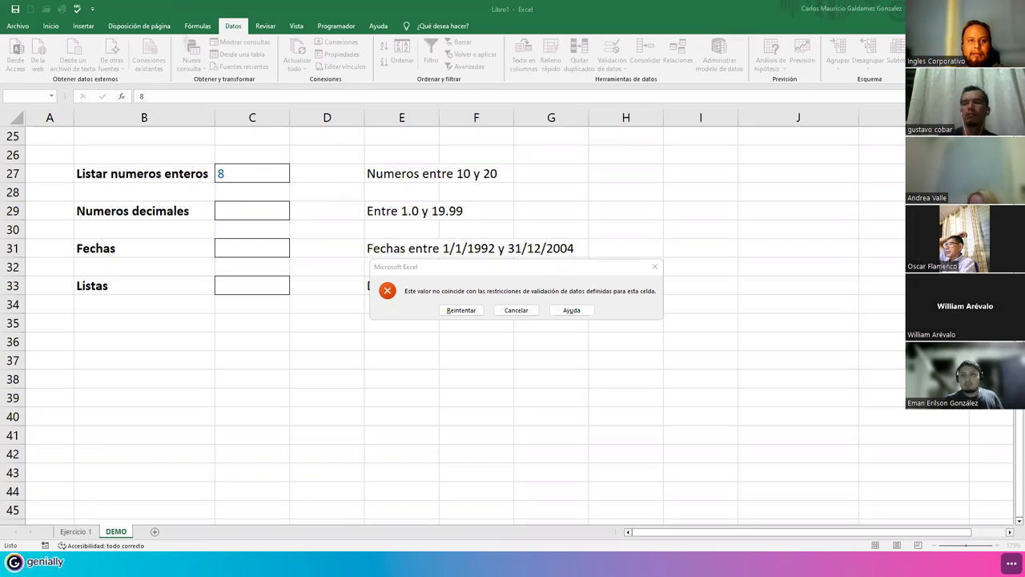
click(253, 180)
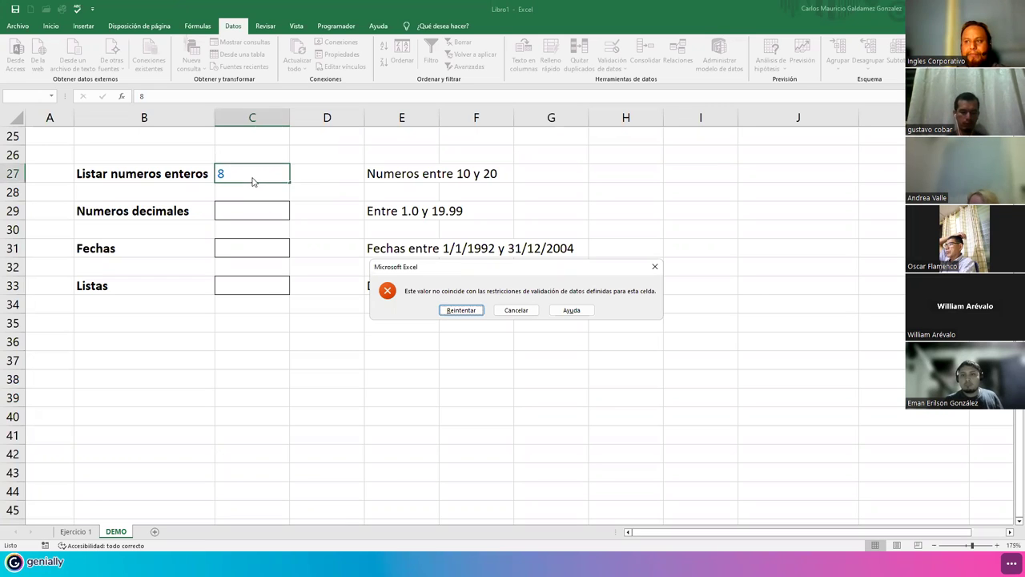
click(451, 310)
text(15)
key(Return)
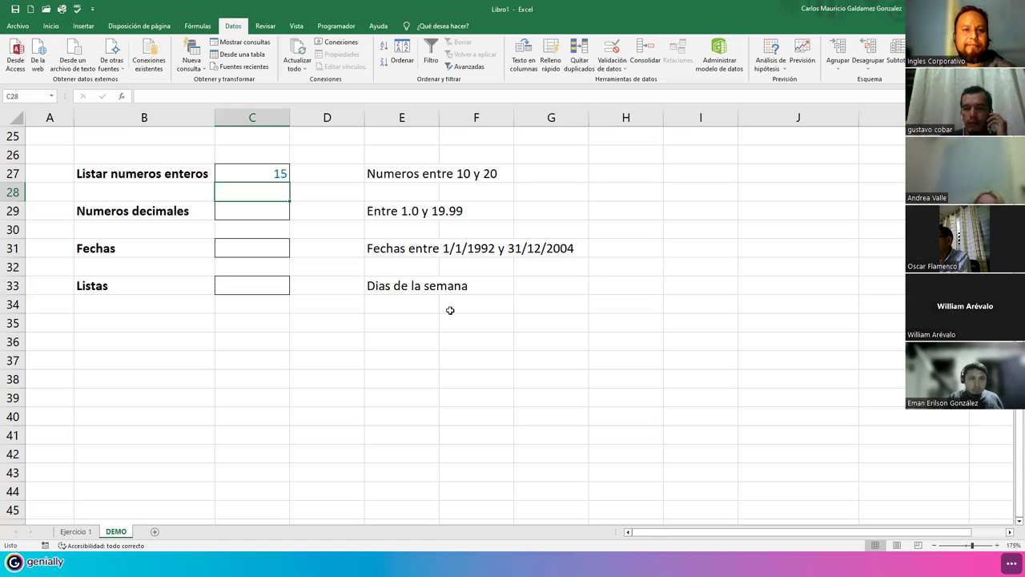
click(245, 176)
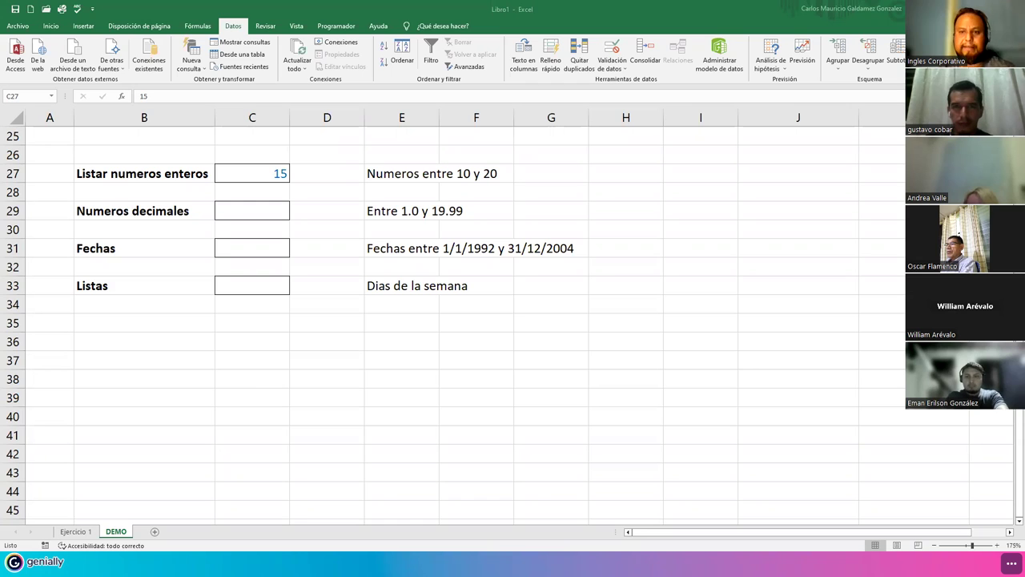
click(230, 211)
click(230, 211)
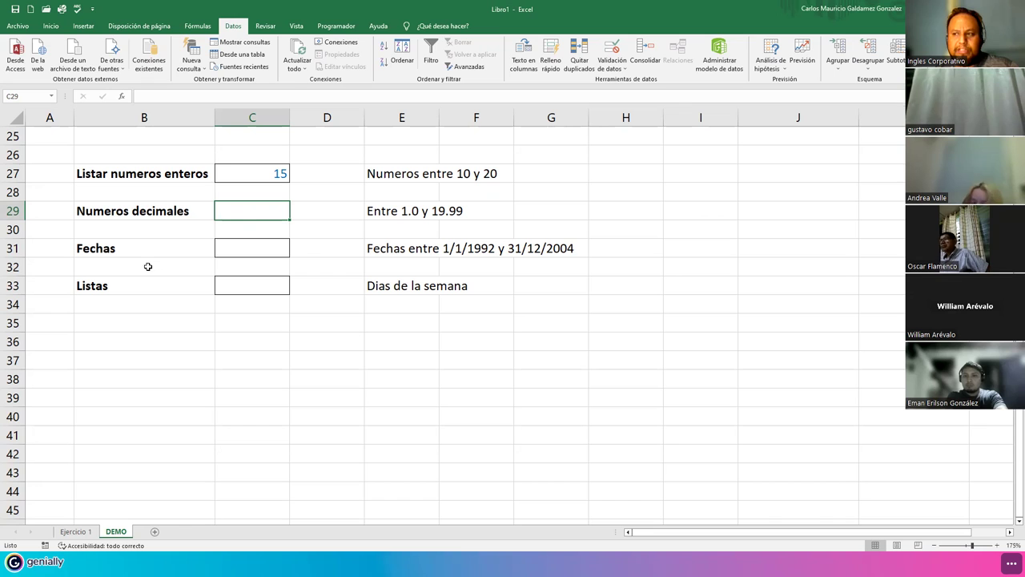
click(240, 176)
click(248, 209)
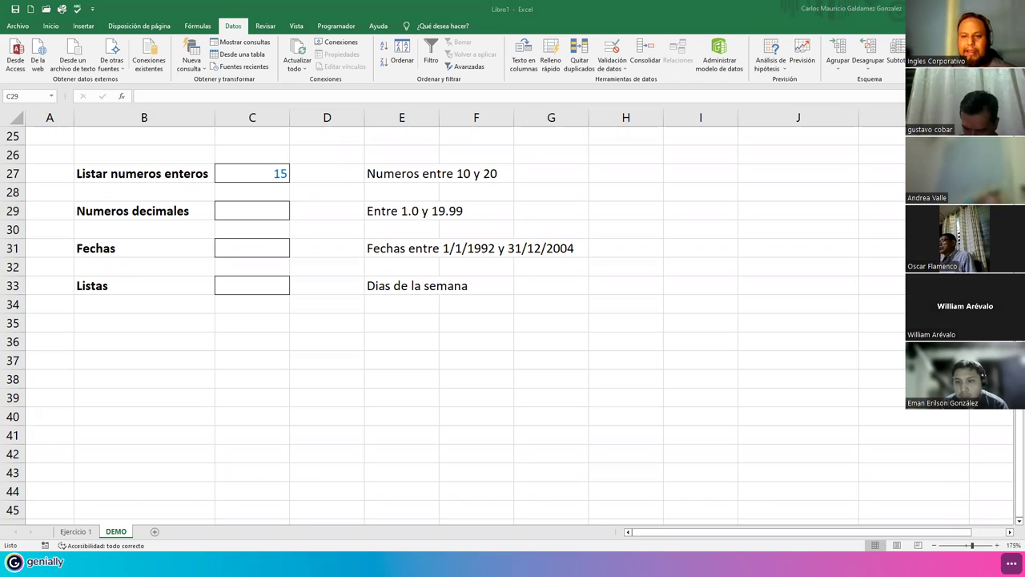
Step: Clear cell C27 and reapply its Número entero validation rule with the condition entre, minimum 10 and maximum 20
click(253, 173)
key(Delete)
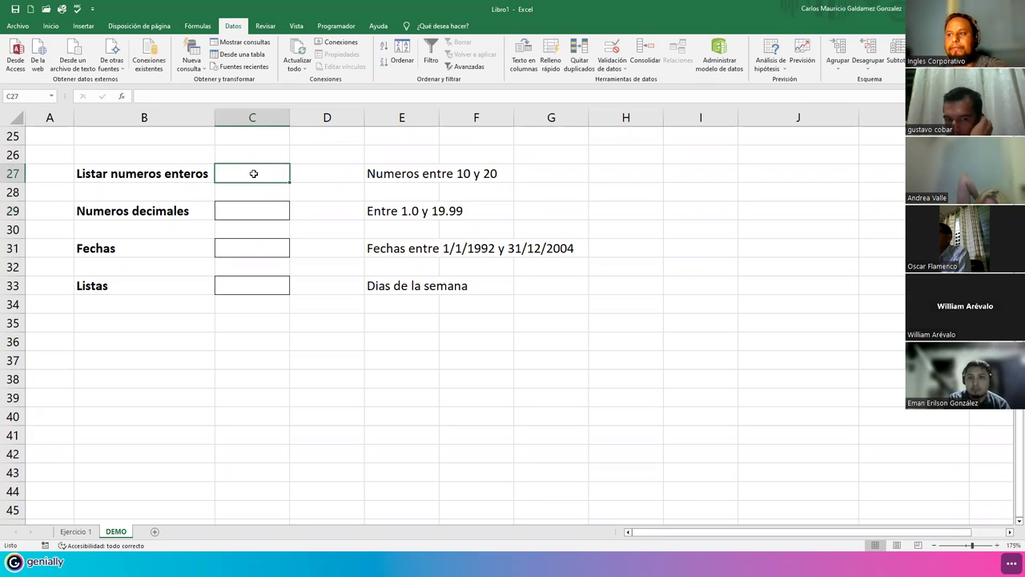
click(613, 48)
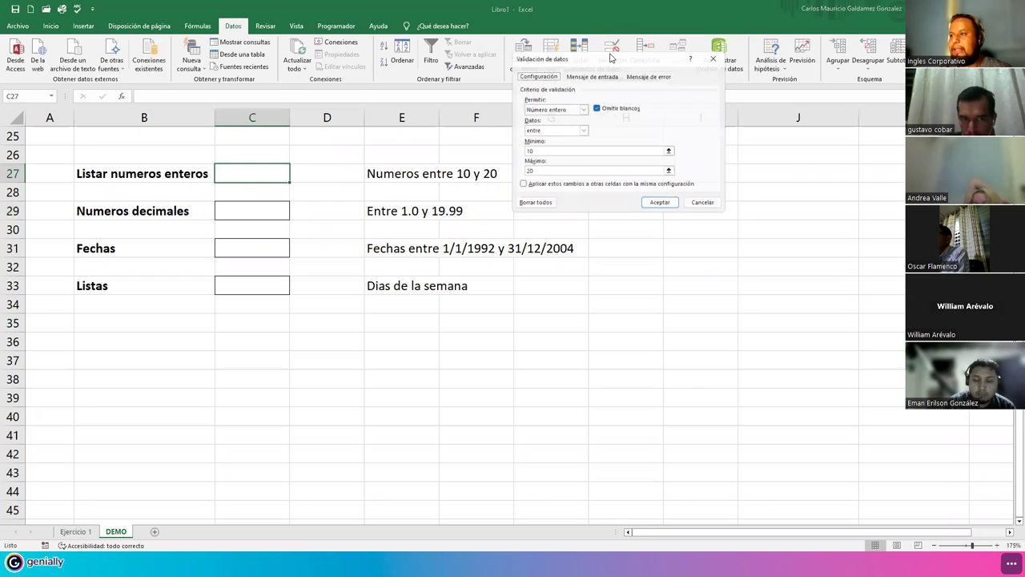
drag(562, 56, 391, 166)
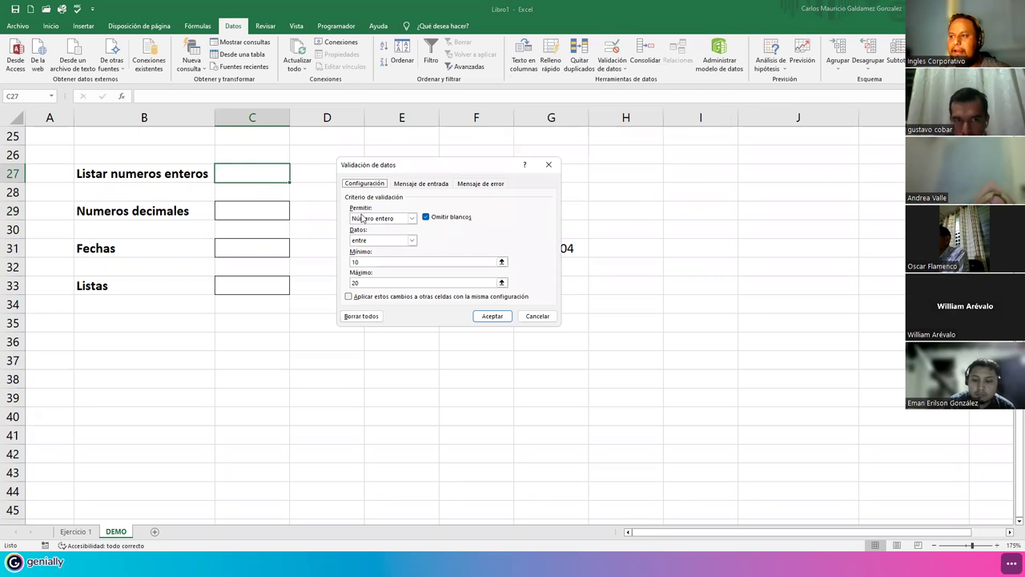
click(412, 218)
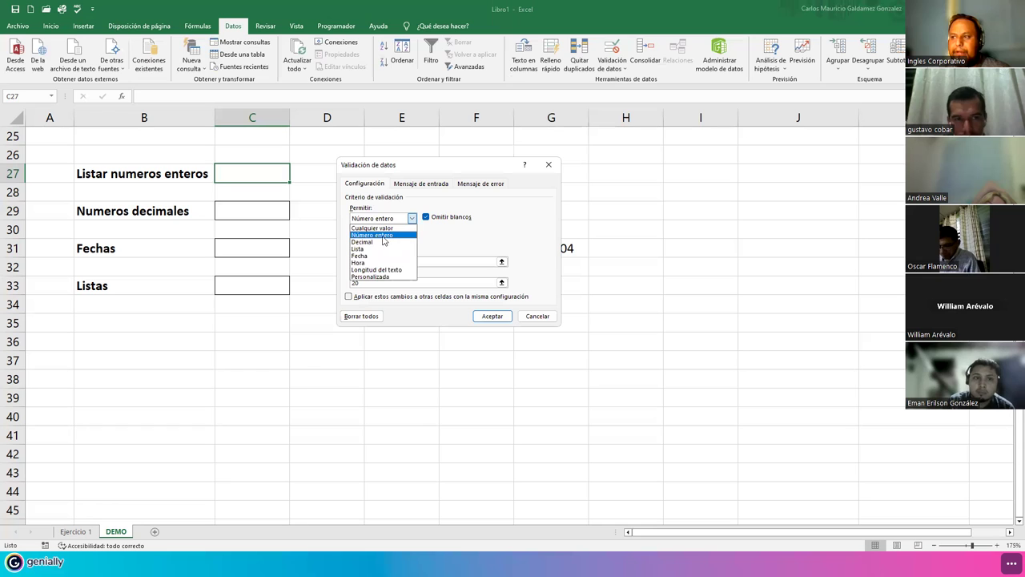
click(373, 227)
click(411, 218)
click(376, 235)
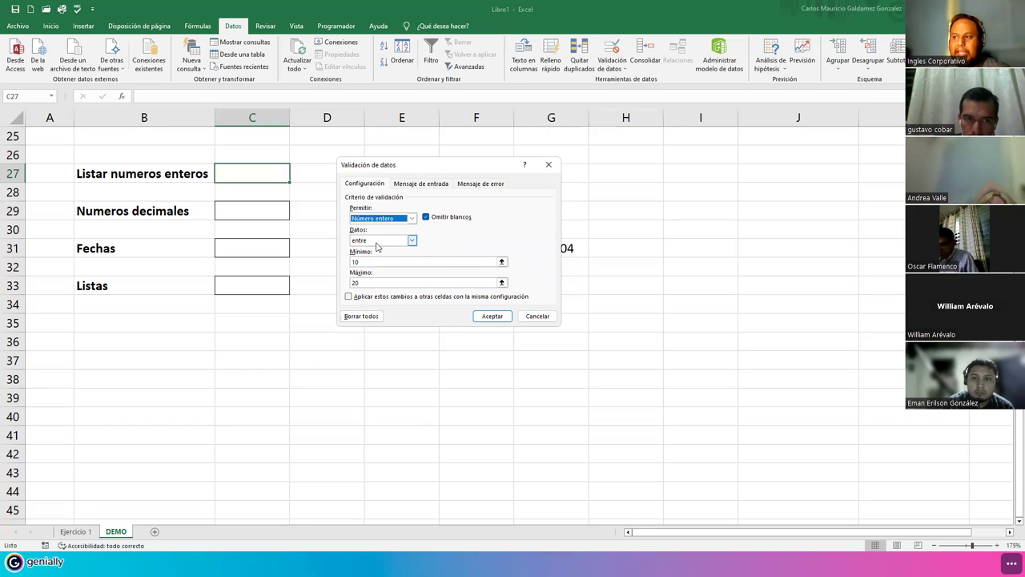
drag(413, 170, 411, 224)
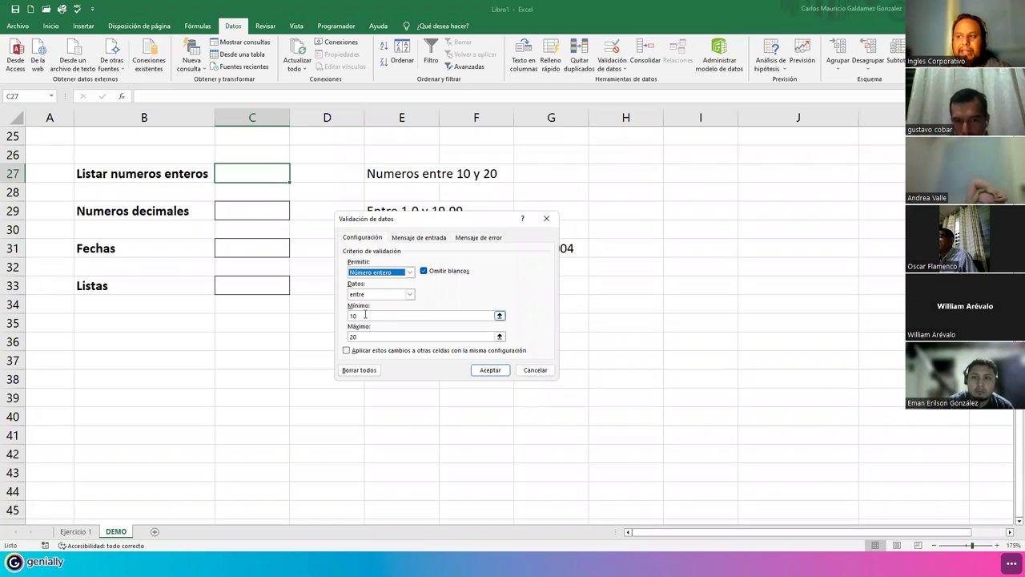
click(374, 315)
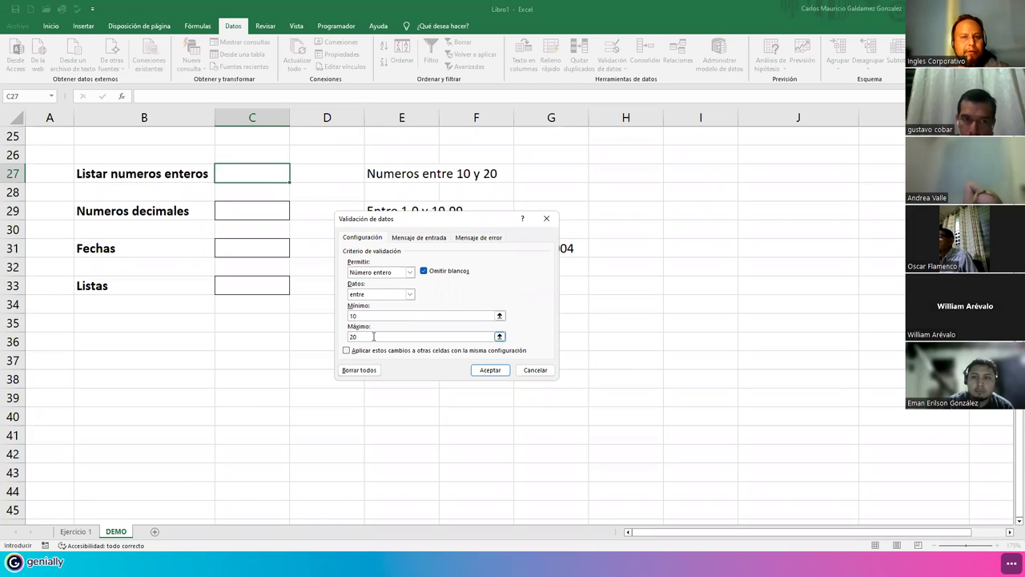
click(490, 370)
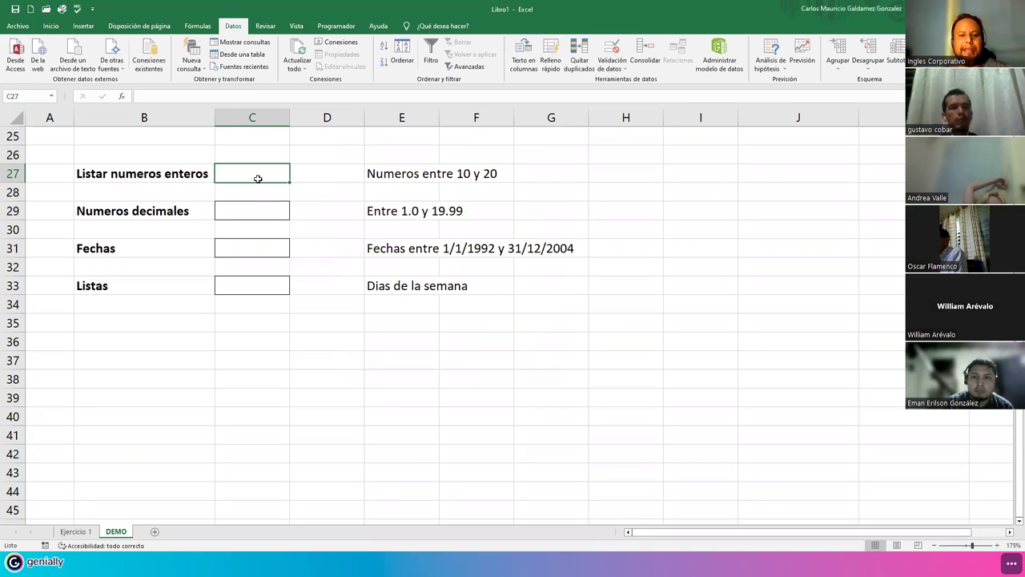
Step: Test the whole-number rule in C27 by entering 5, and cancel the entry
text(5)
key(Return)
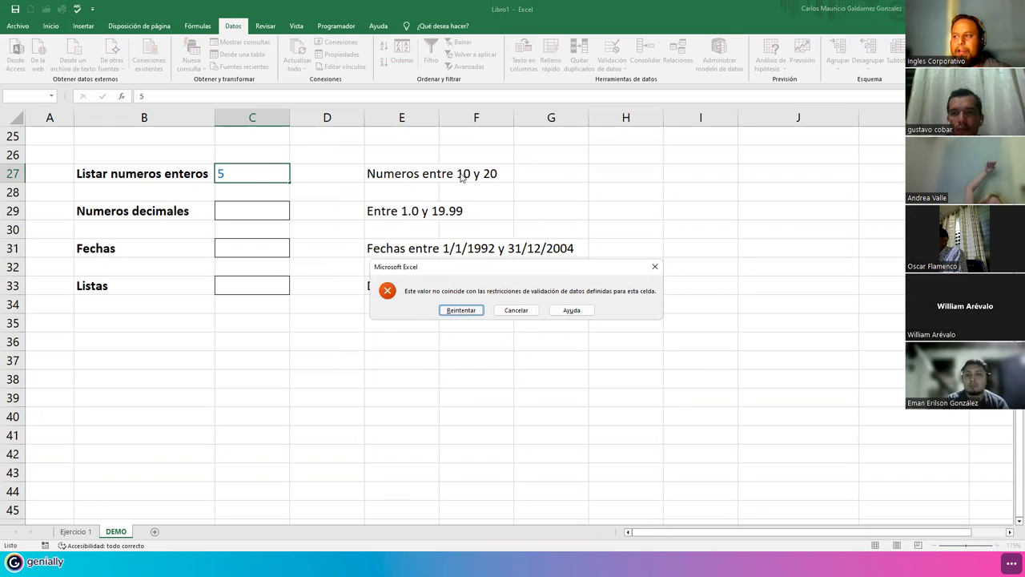
click(502, 310)
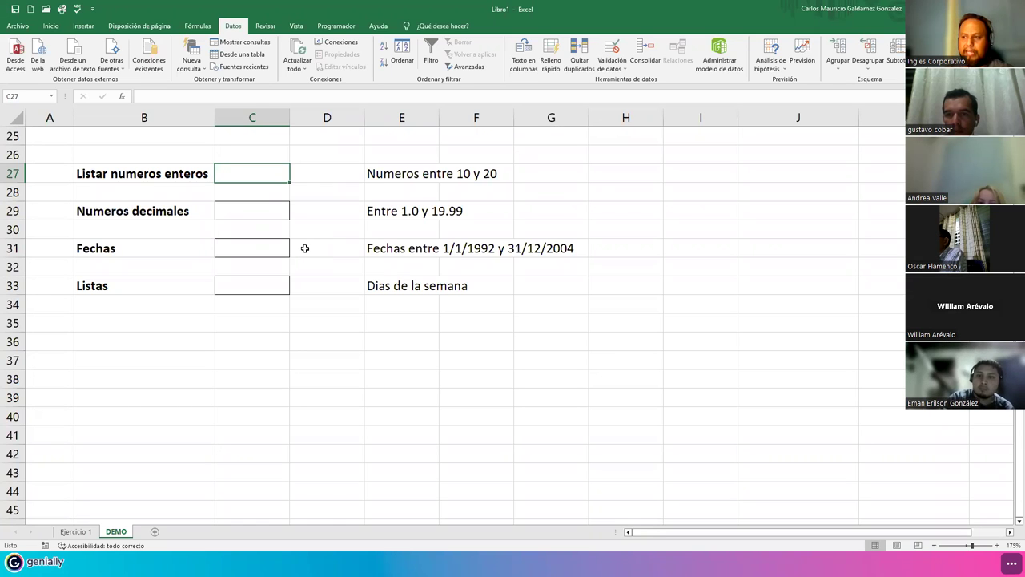
Step: Open data validation for C29 beside Numeros decimales and allow Decimal values
click(268, 212)
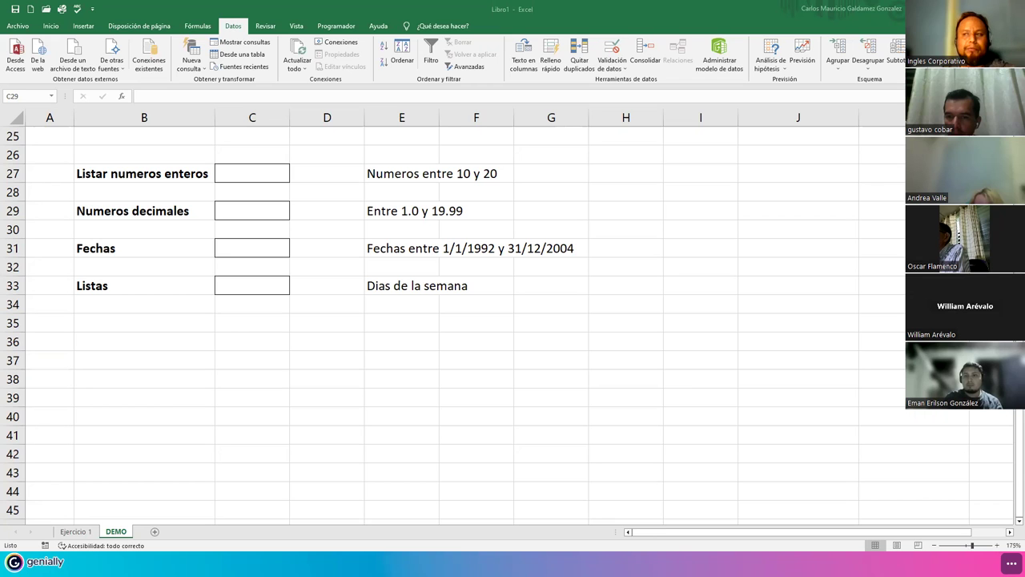
click(237, 173)
click(237, 173)
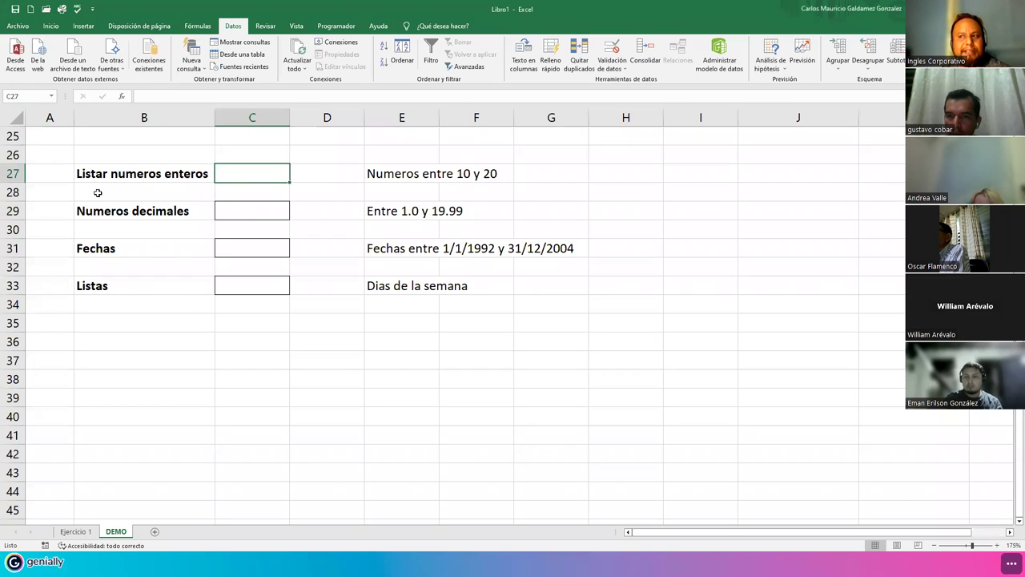
click(240, 213)
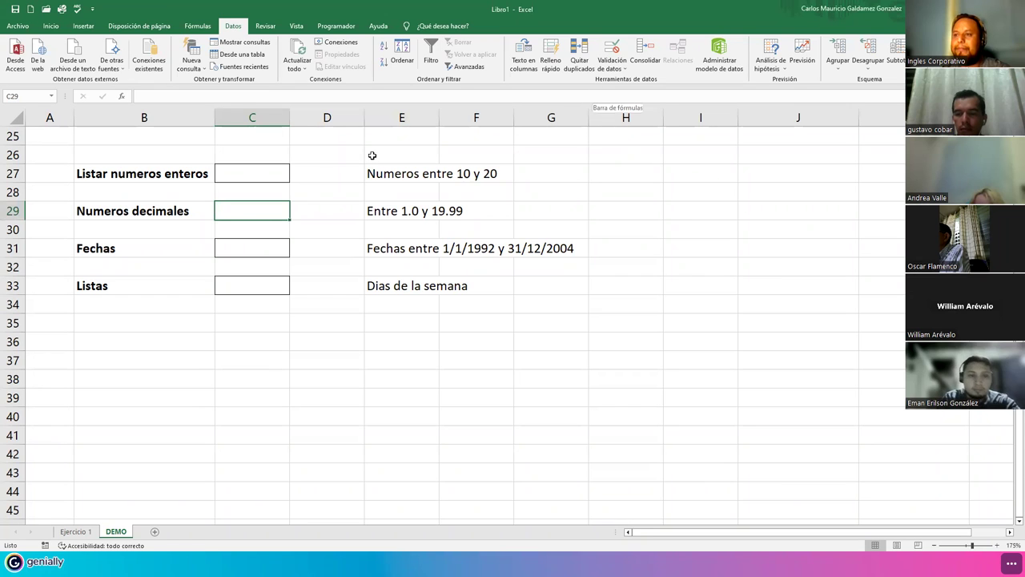
click(611, 52)
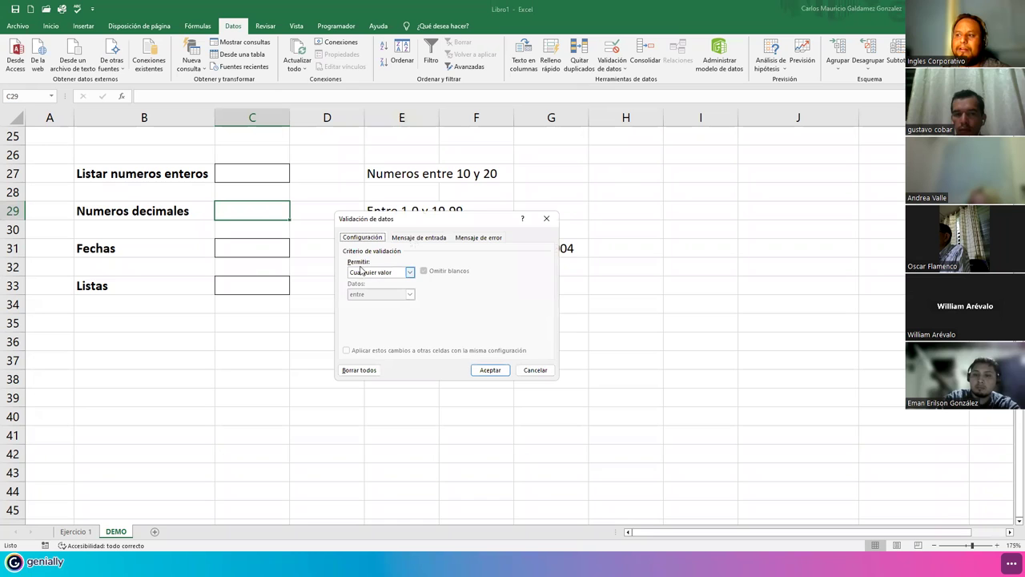
click(409, 273)
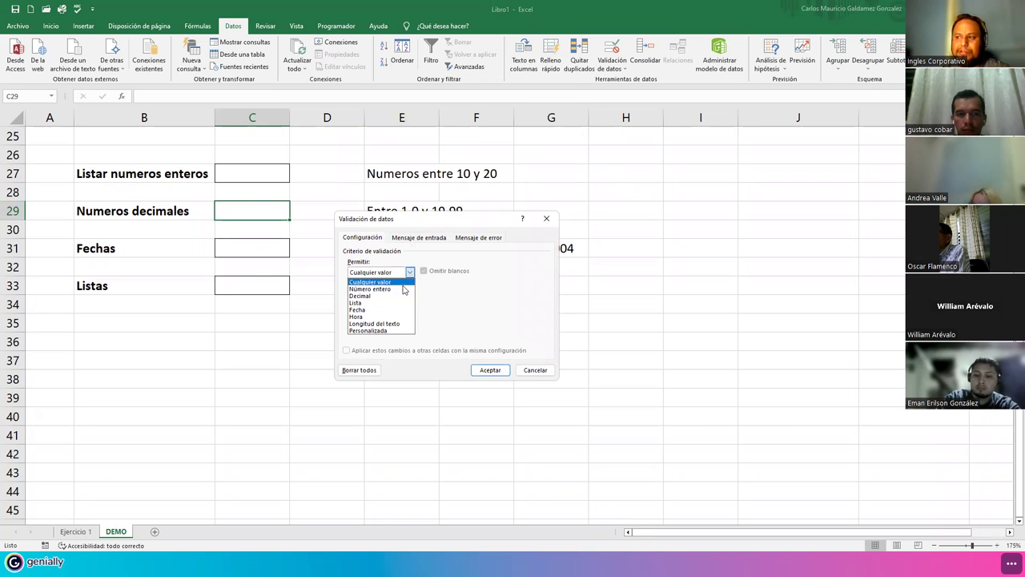
click(401, 295)
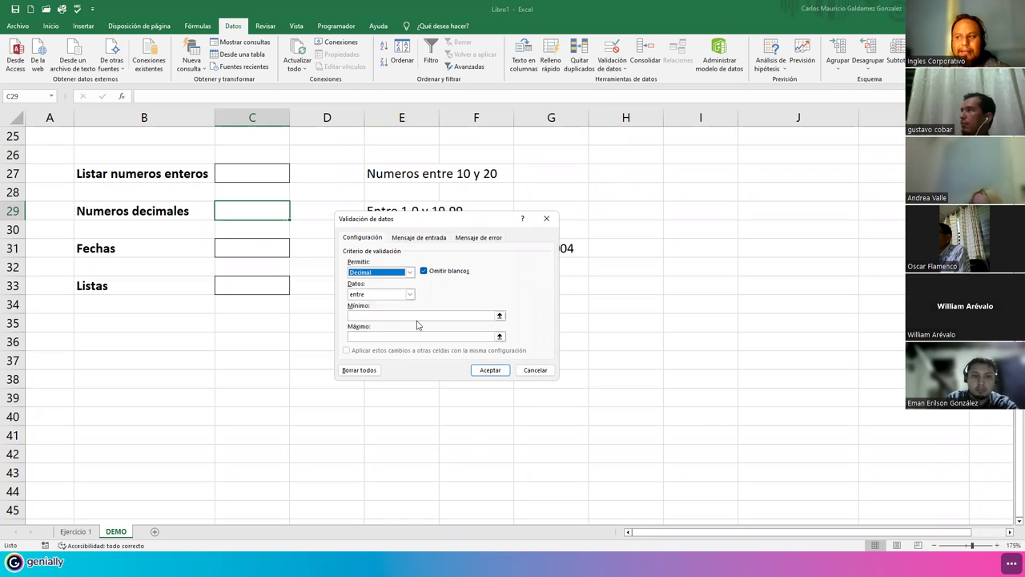
Step: Set the decimal rule's minimum to 1.0 and maximum to 19.99, and apply it to C29
drag(394, 223, 392, 255)
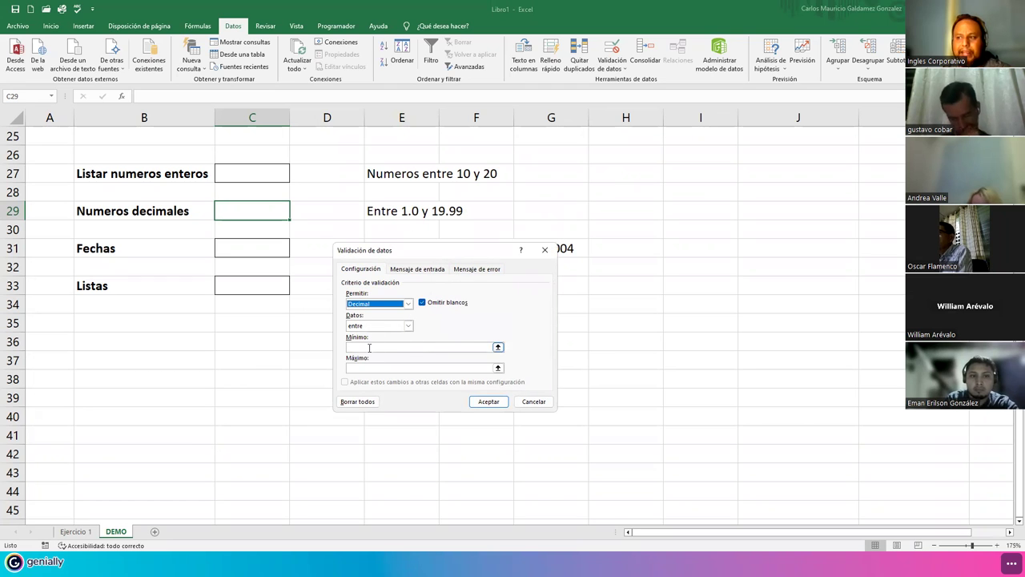
click(367, 347)
text(1.0)
click(370, 368)
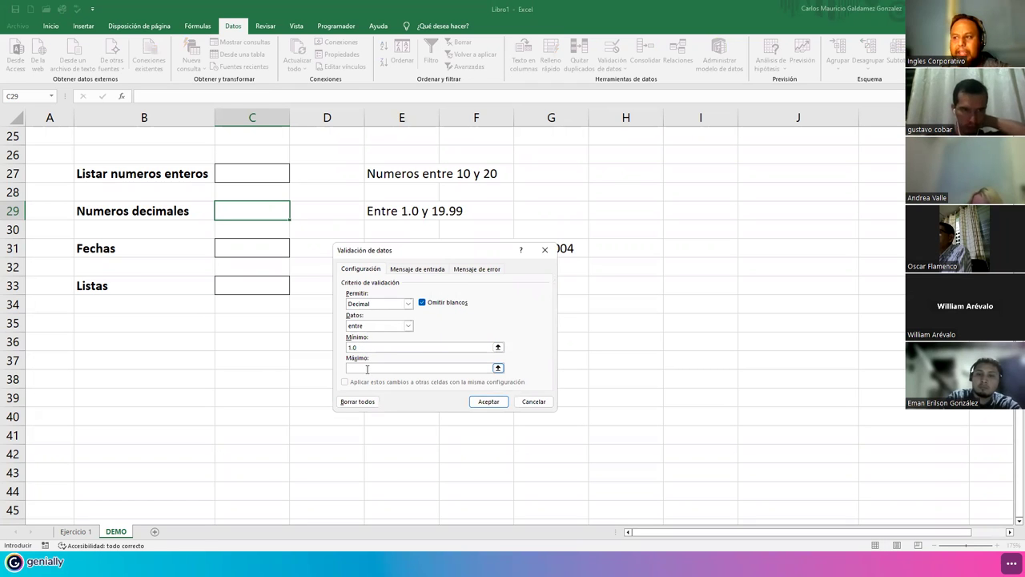
text(19.99)
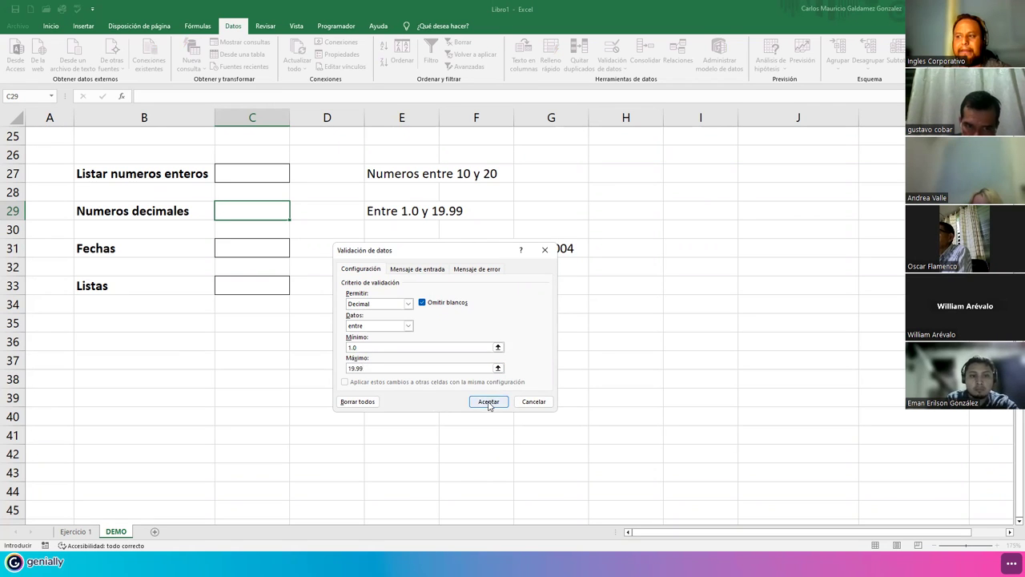
click(489, 402)
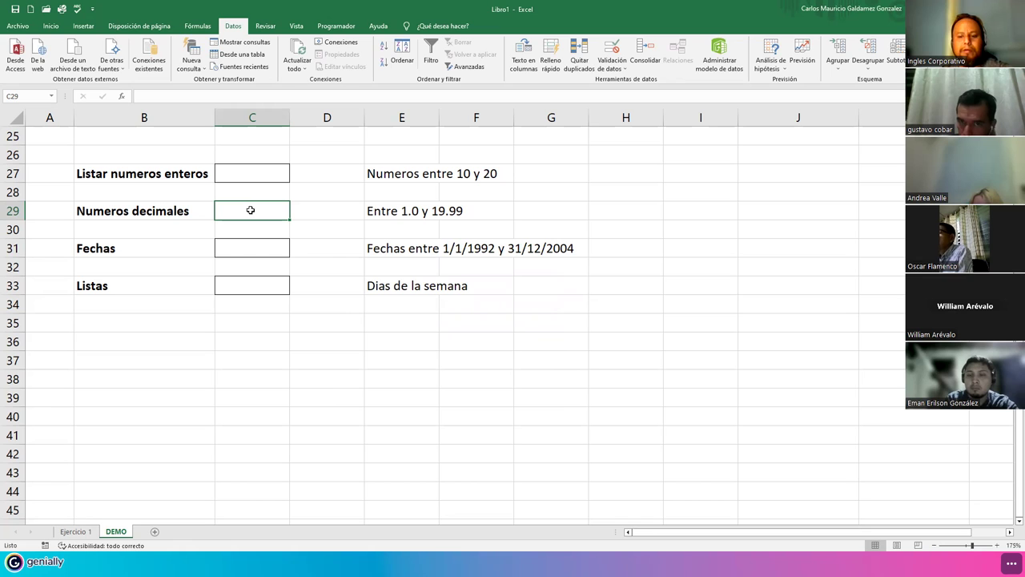
Step: Test the decimal rule in C29 by entering 0, retrying with 0.5 and finally with 1.9
text(0)
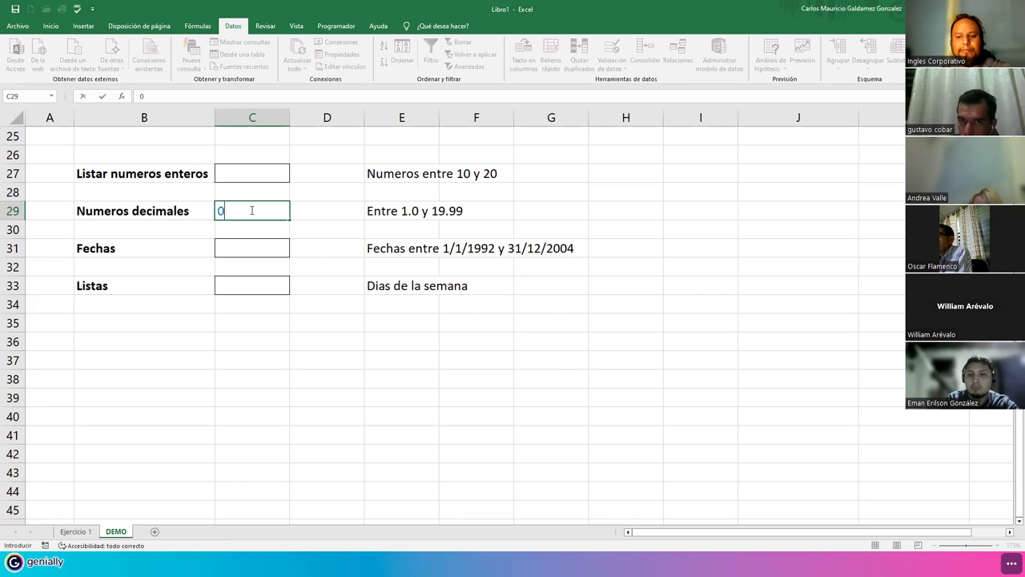
key(Return)
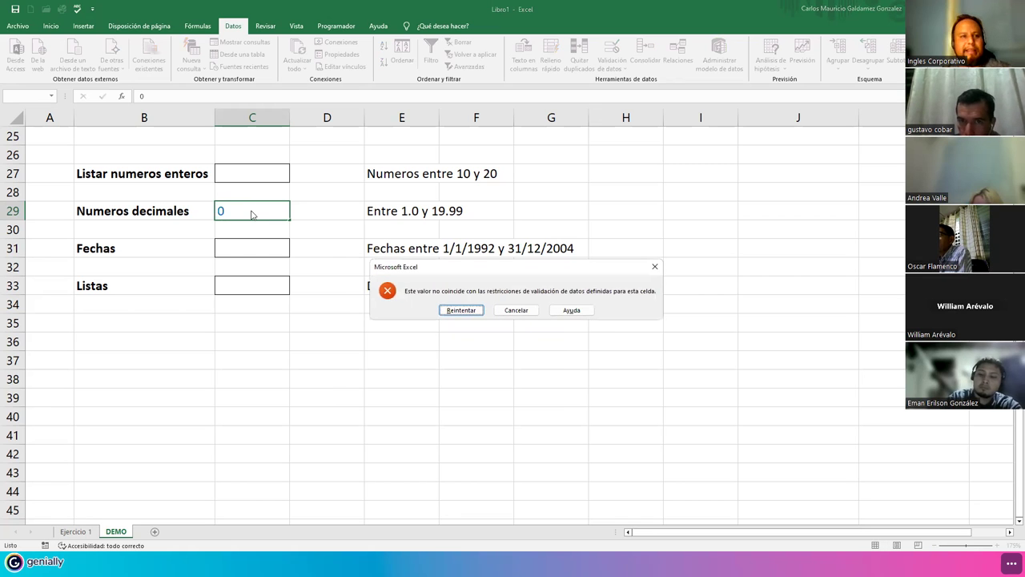
click(473, 312)
text(0)
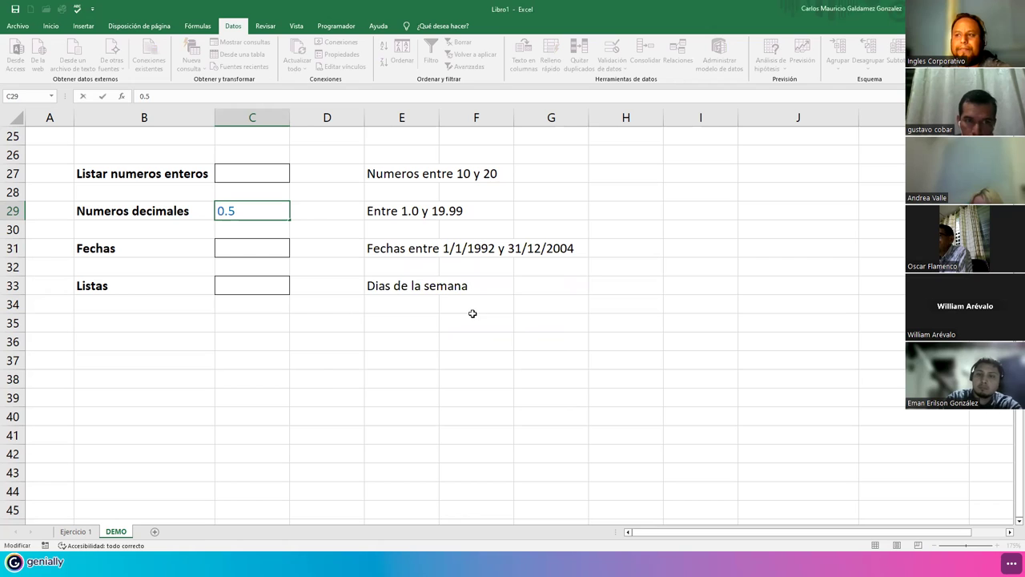
key(Return)
click(461, 310)
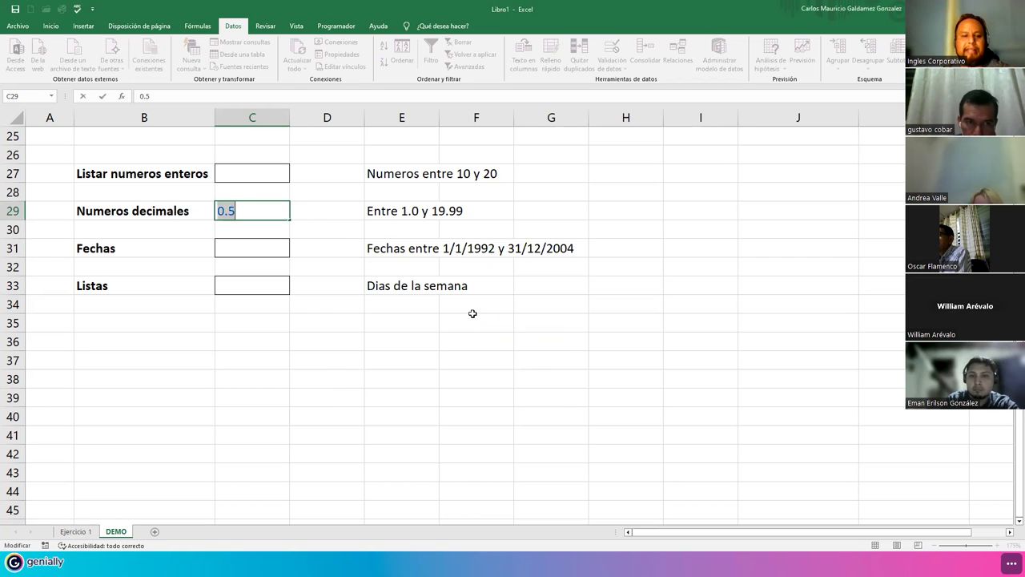
text(1.9)
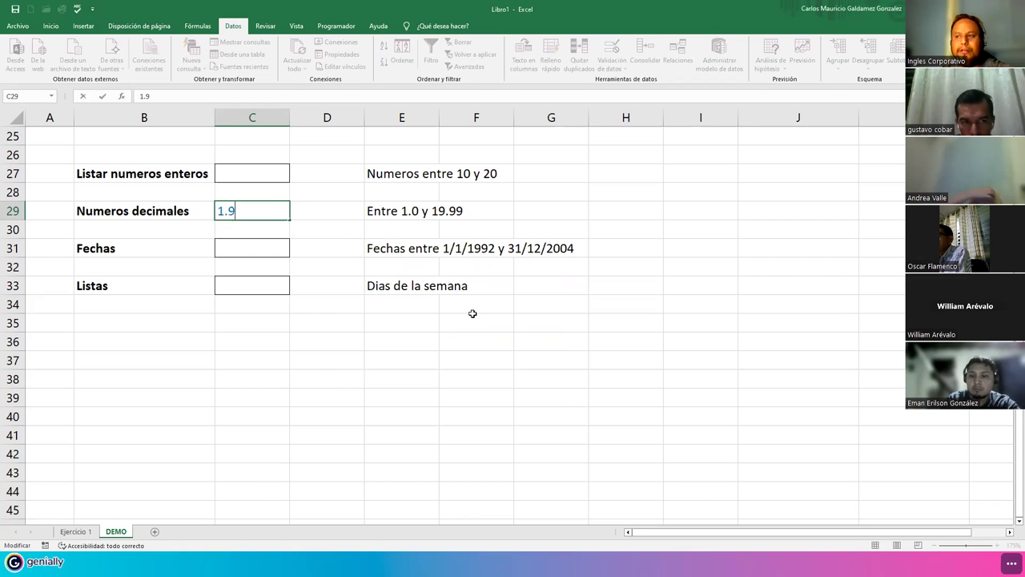
key(Return)
Step: Try showing one decimal place fewer in C29 and restore the removed decimal place
click(247, 207)
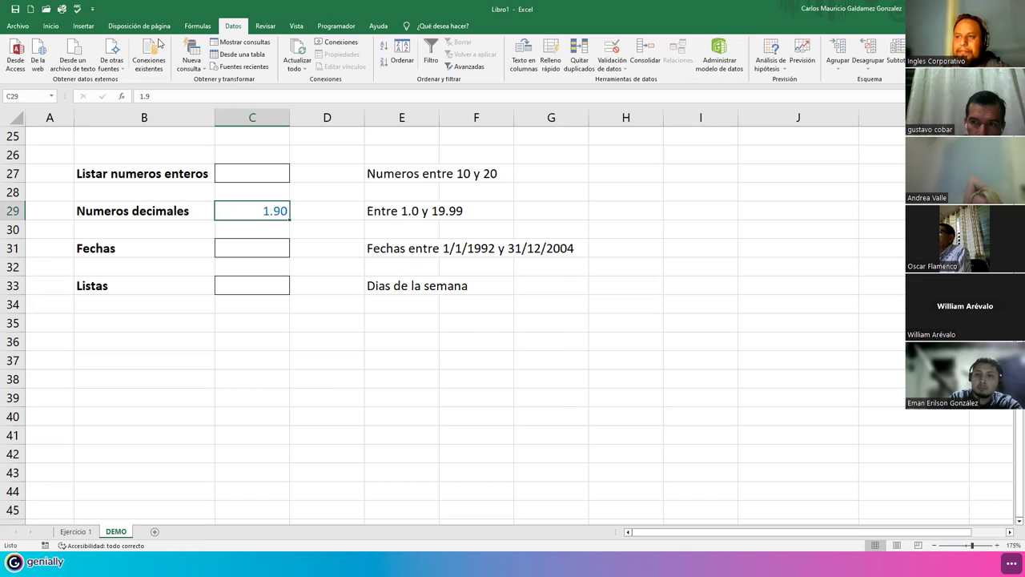
click(50, 27)
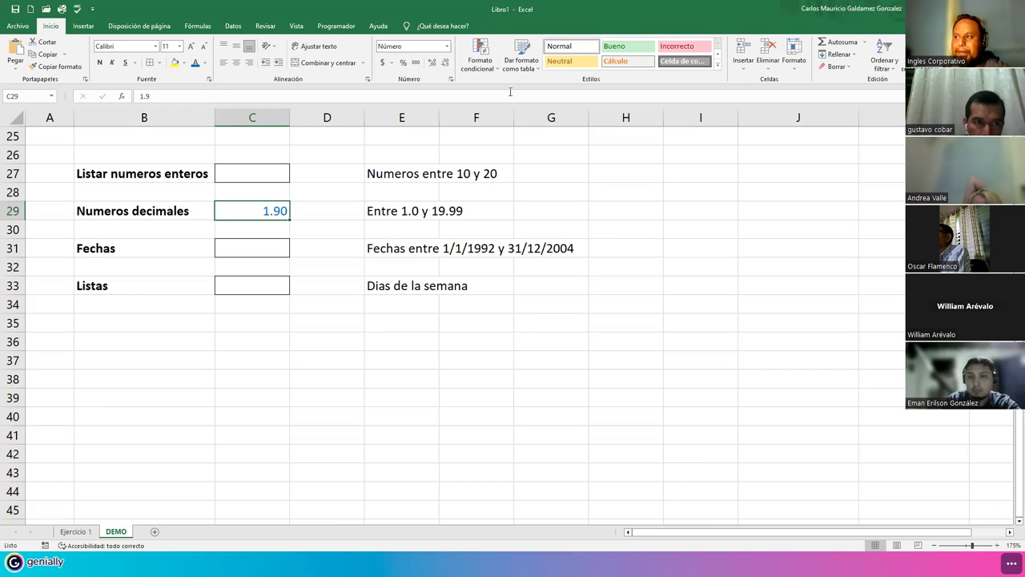
click(445, 62)
click(432, 63)
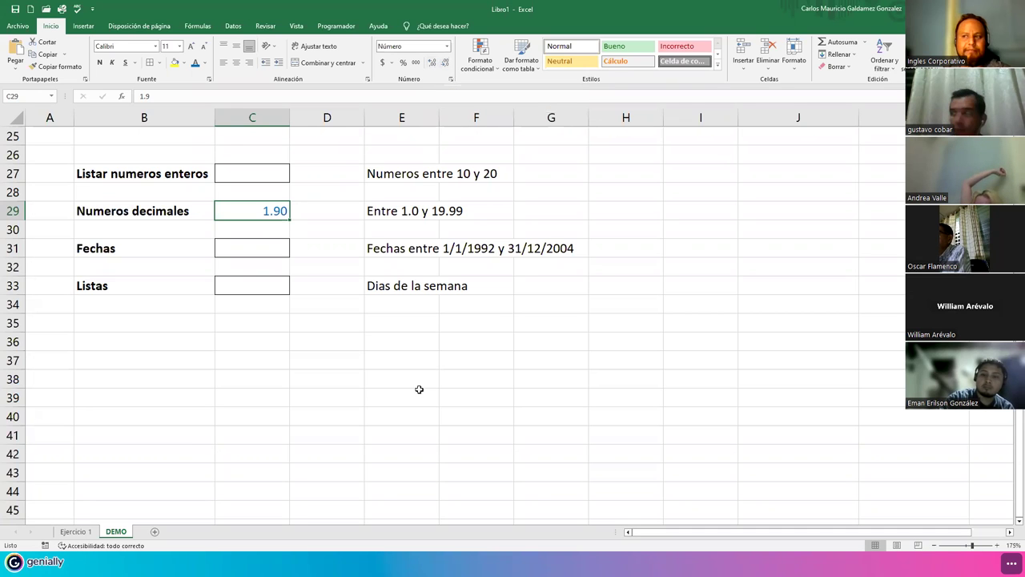
Step: Enter 15 in C27 as a whole number within the permitted range
click(282, 178)
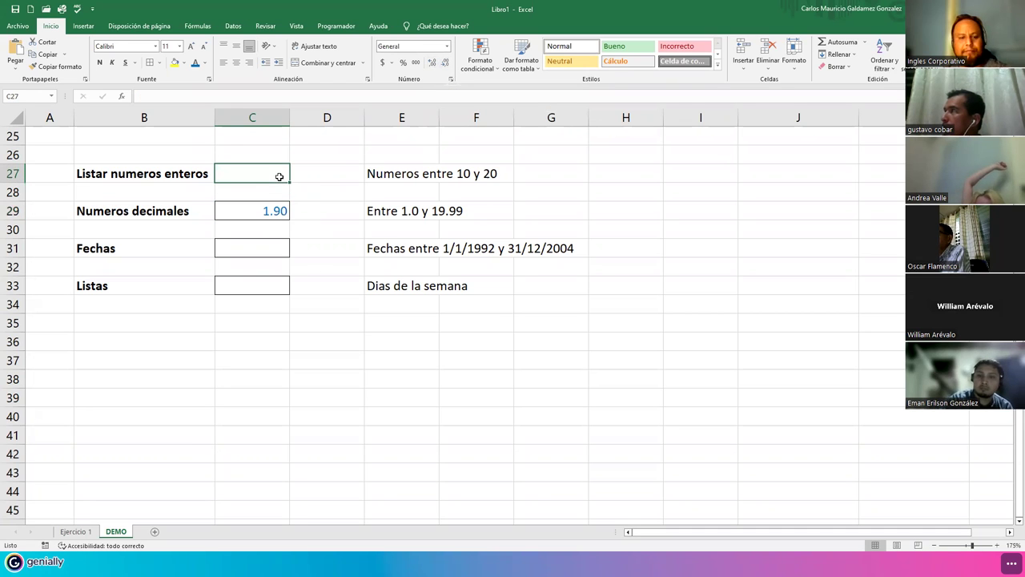
text(15)
key(Return)
key(Return)
key(Return)
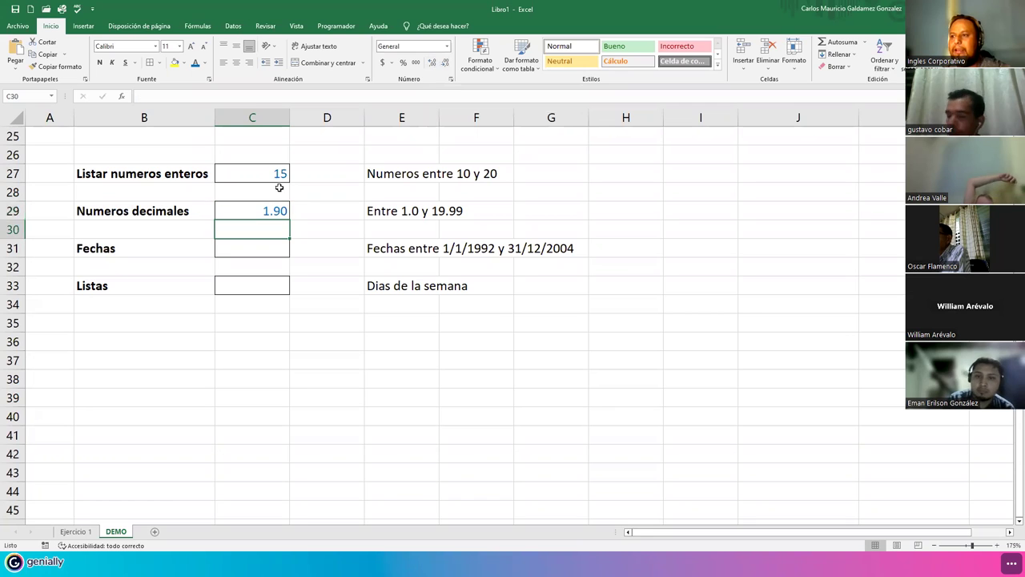
Step: Open data validation for C31 beside Fechas, allowing Fecha values with the condition entre
click(273, 210)
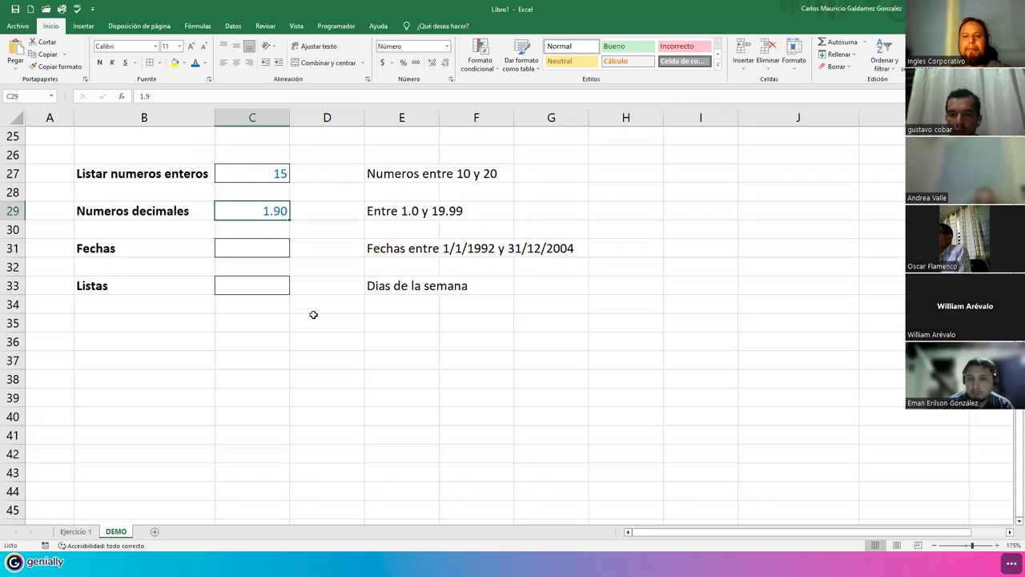
click(284, 257)
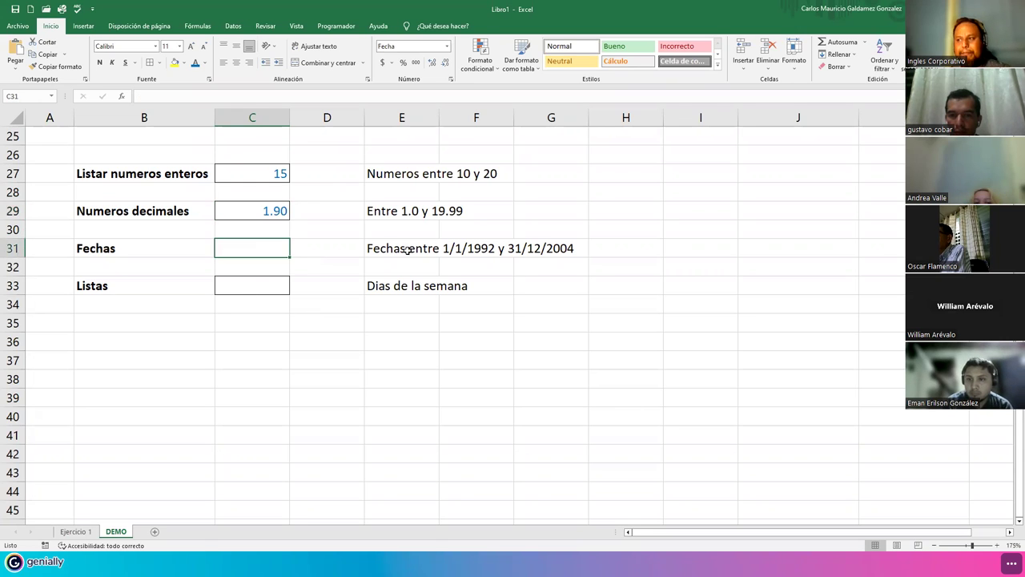
click(366, 250)
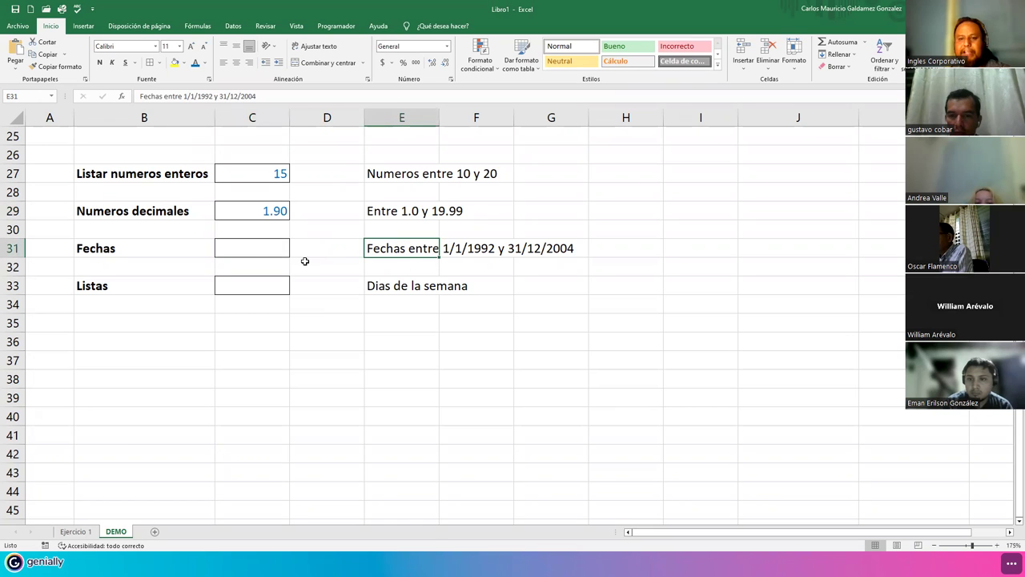
click(239, 255)
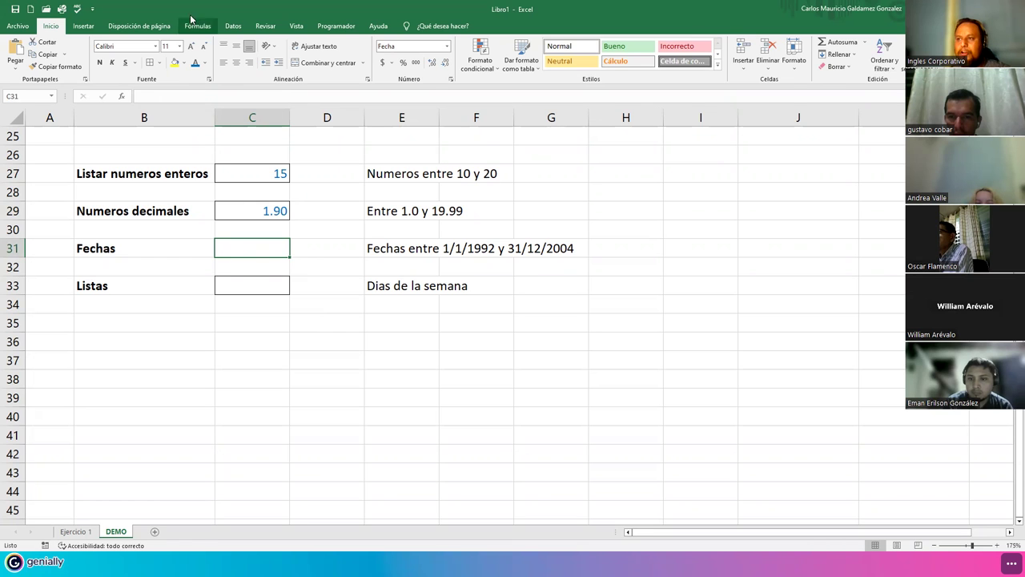
click(233, 26)
click(609, 58)
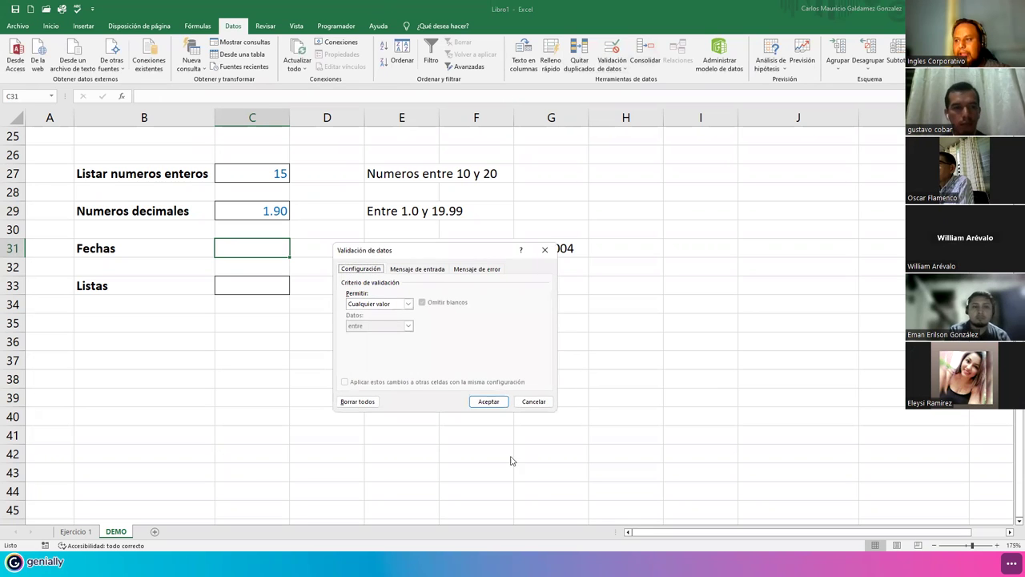
click(407, 303)
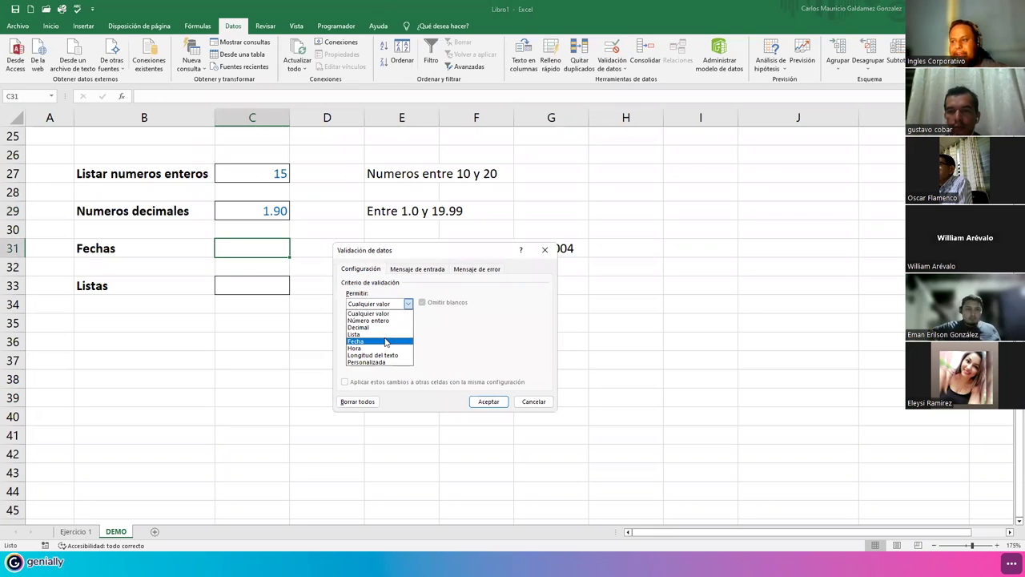
click(386, 341)
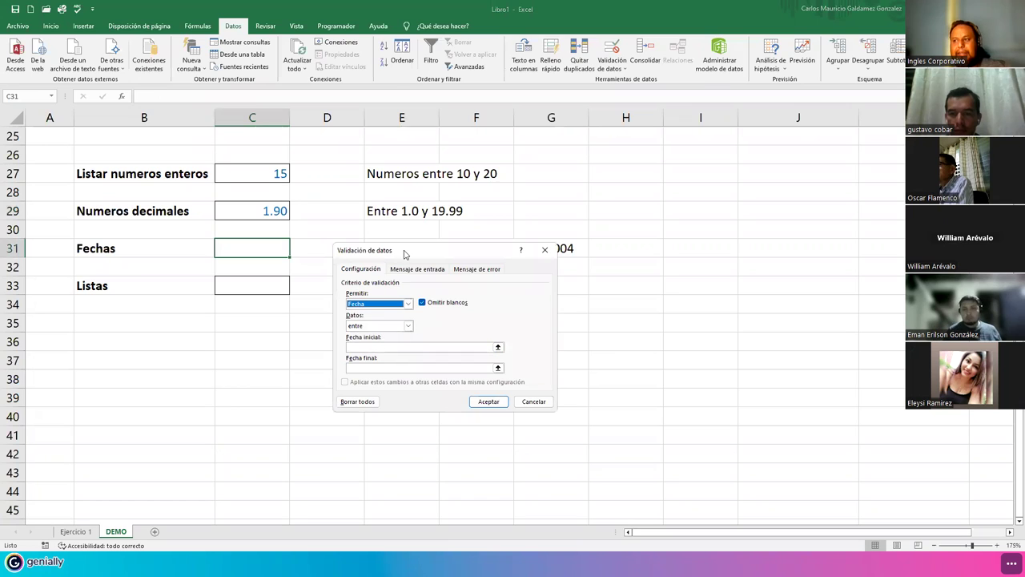
drag(403, 250, 607, 177)
click(613, 253)
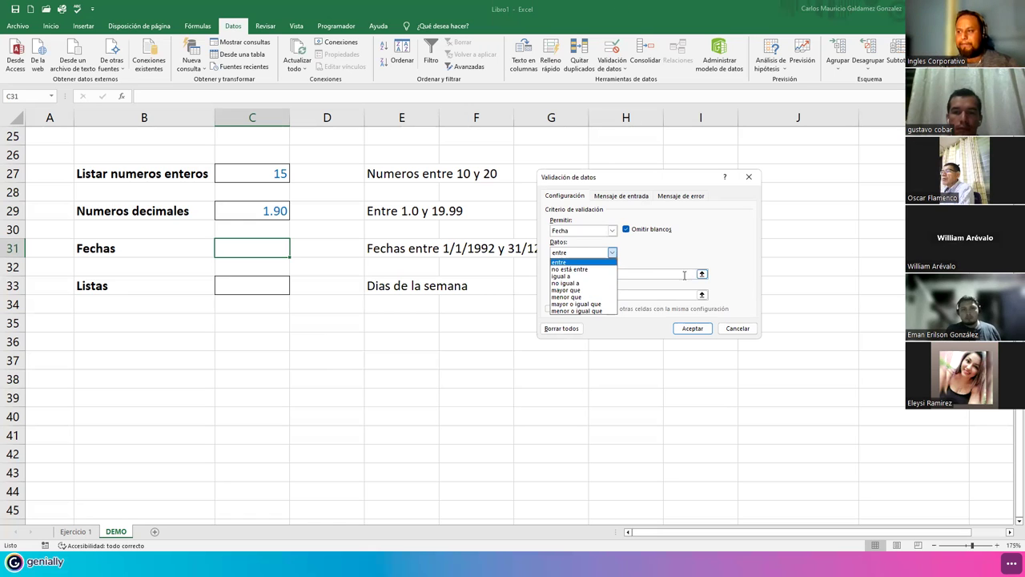
click(586, 263)
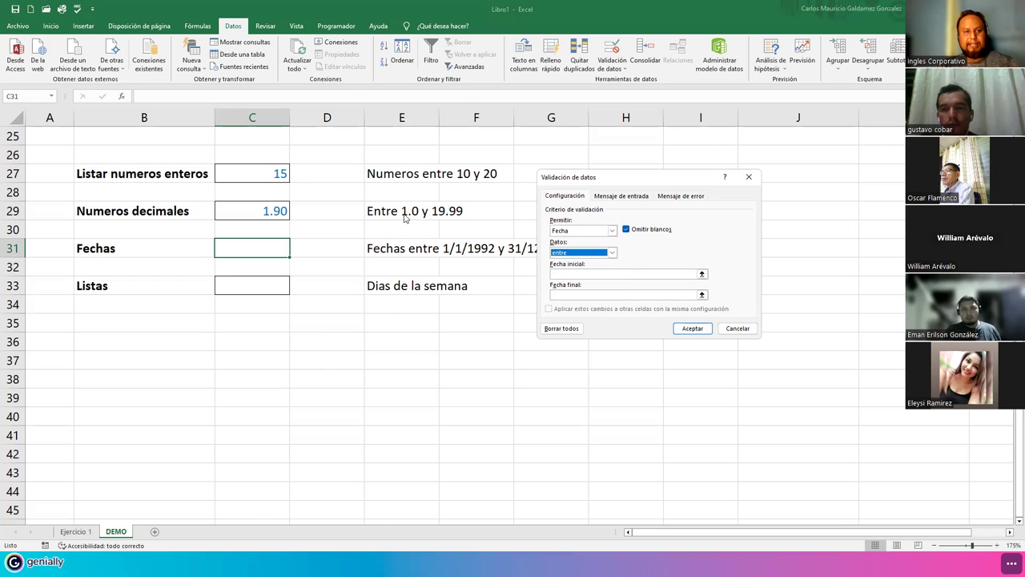
Step: Set the initial date to 1/1/1992 and the final date to 31/12/2004, and apply the date validation to C31
click(570, 274)
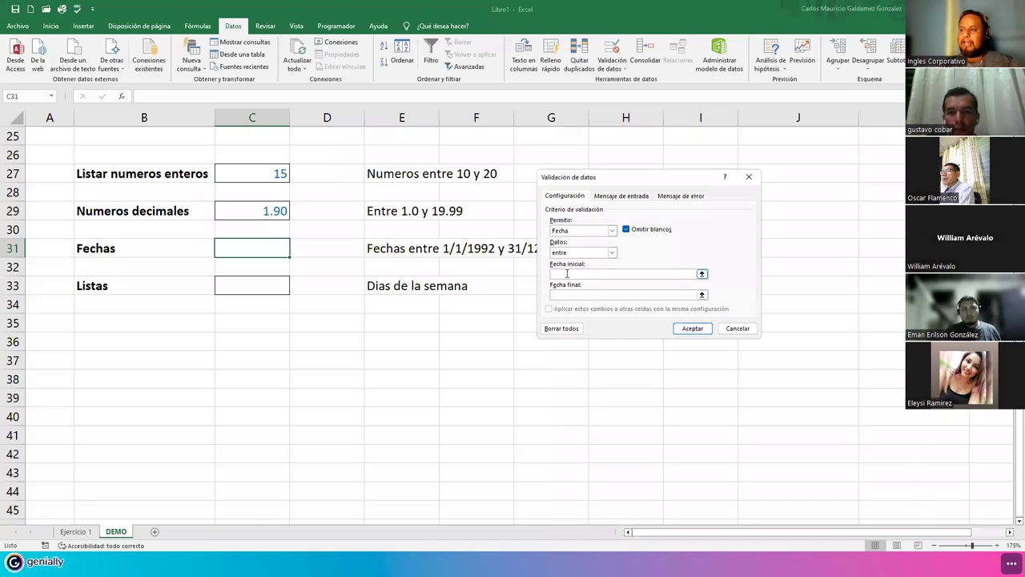
text(1/1/1)
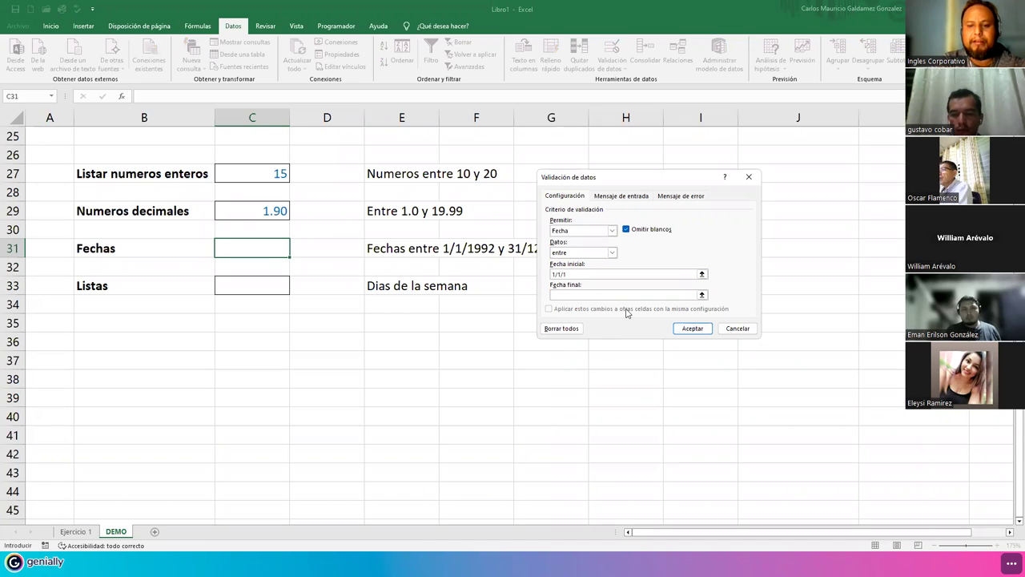
text(992)
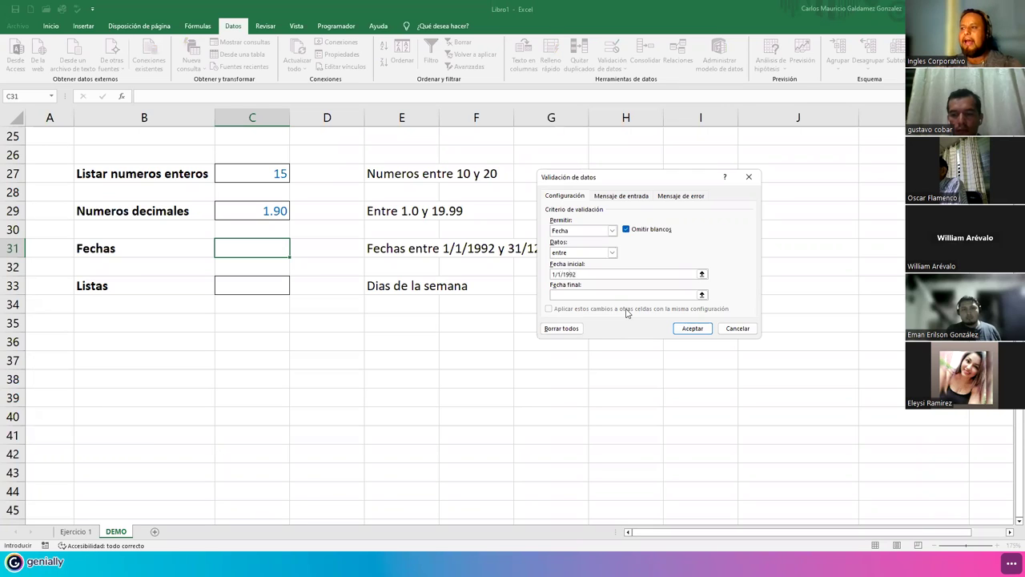
drag(600, 184, 689, 183)
key(Tab)
text(31)
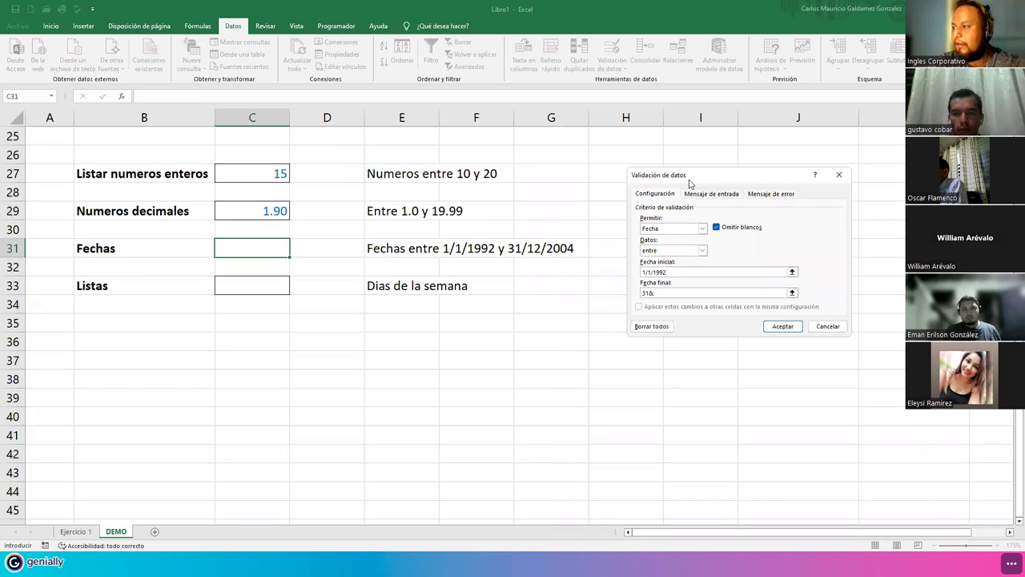
text(/12)
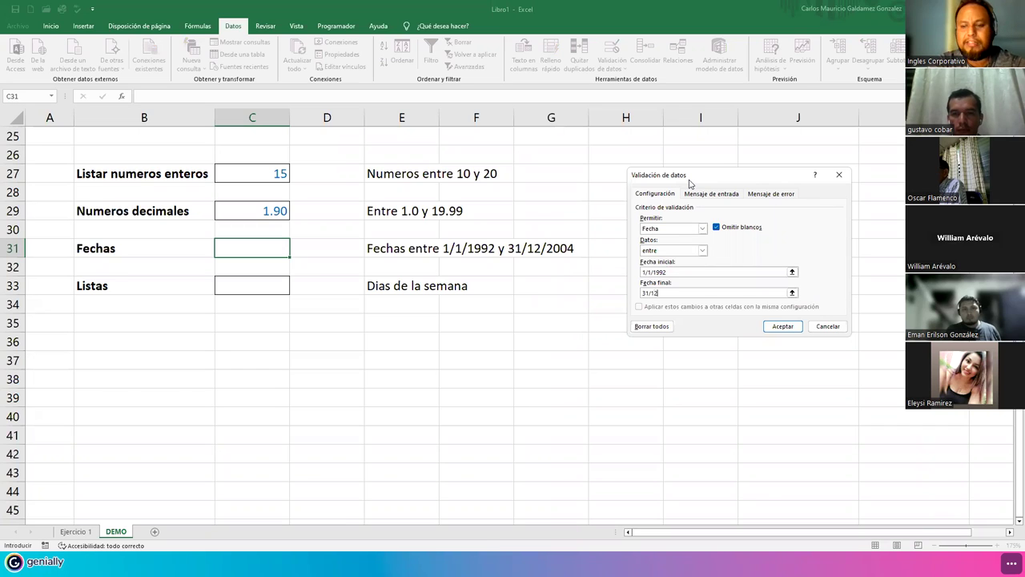
text(/2004)
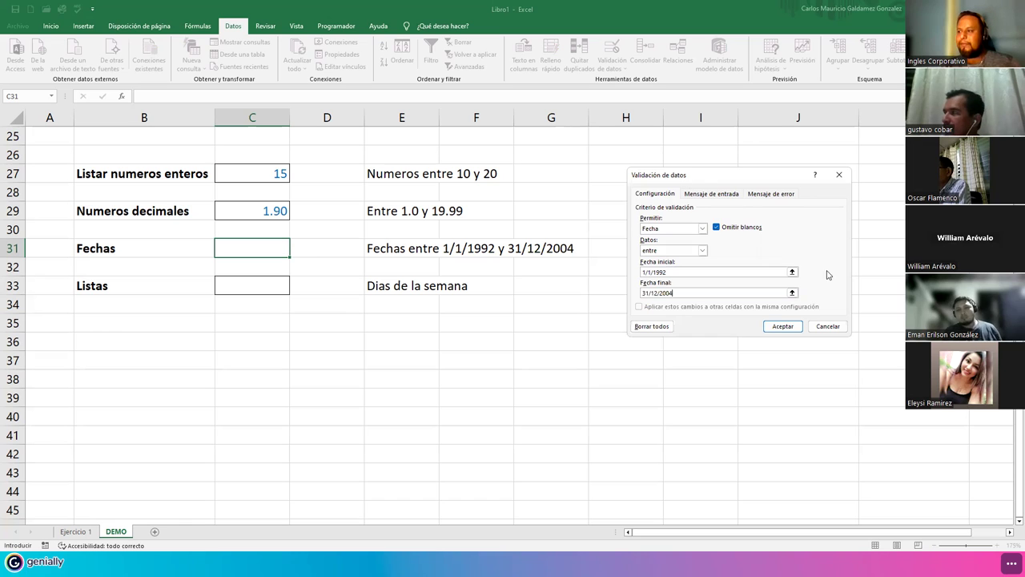
click(784, 326)
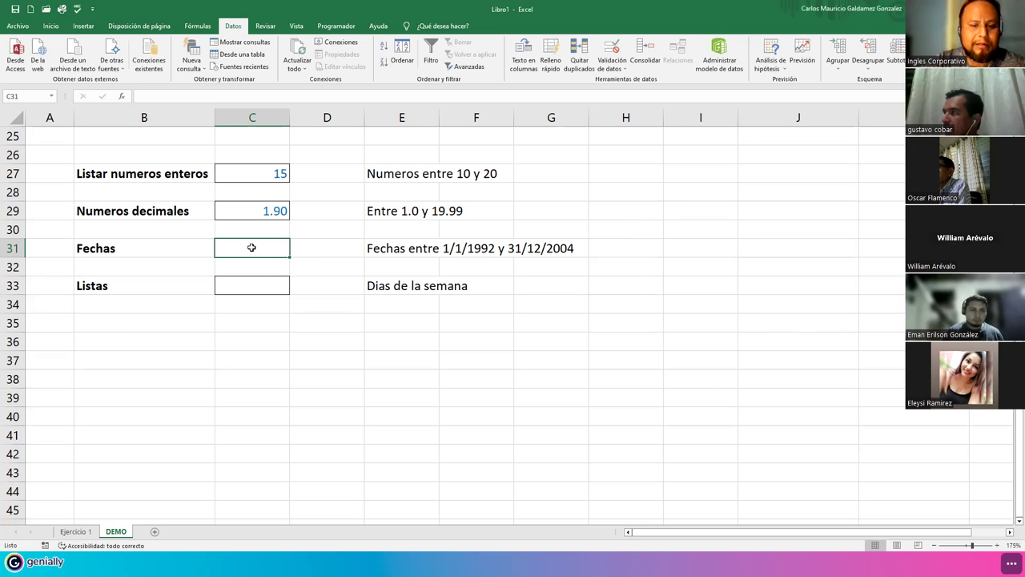
Step: Test the date rule in C31 by entering 6/10/2000 and replacing its year with 1990
text(6/10/)
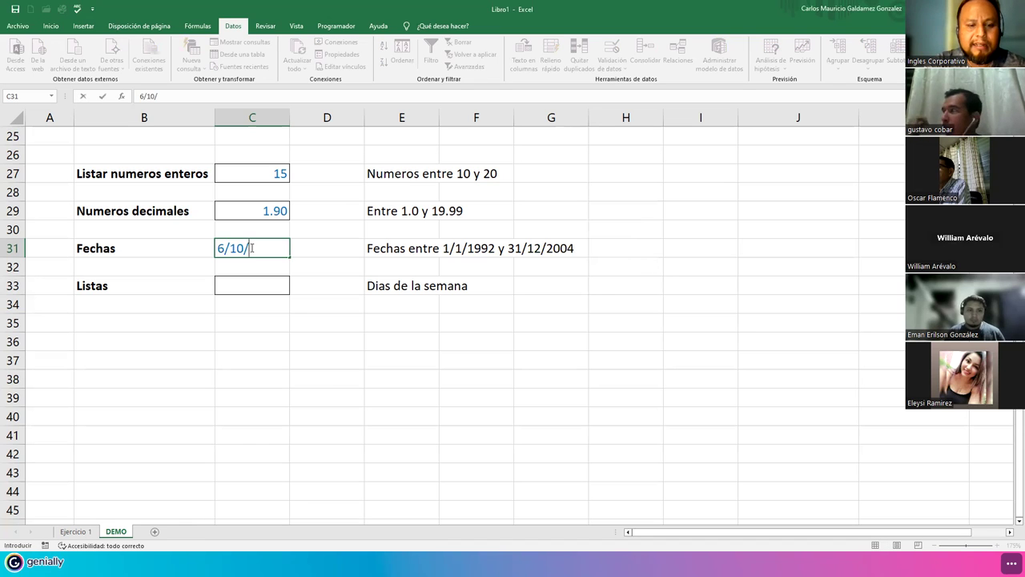
text(2000)
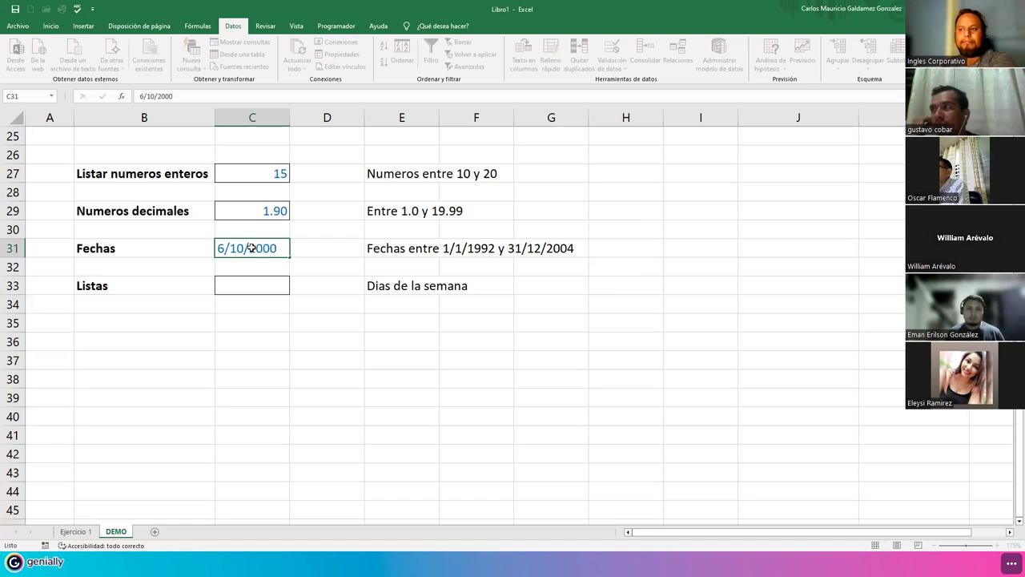
key(Return)
double_click(264, 249)
drag(261, 248, 290, 249)
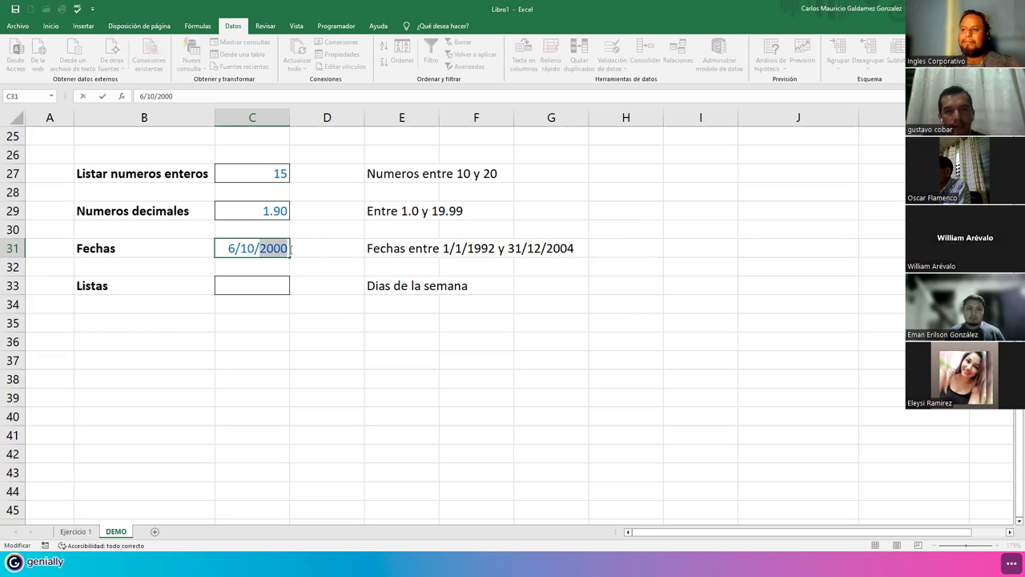
text(19)
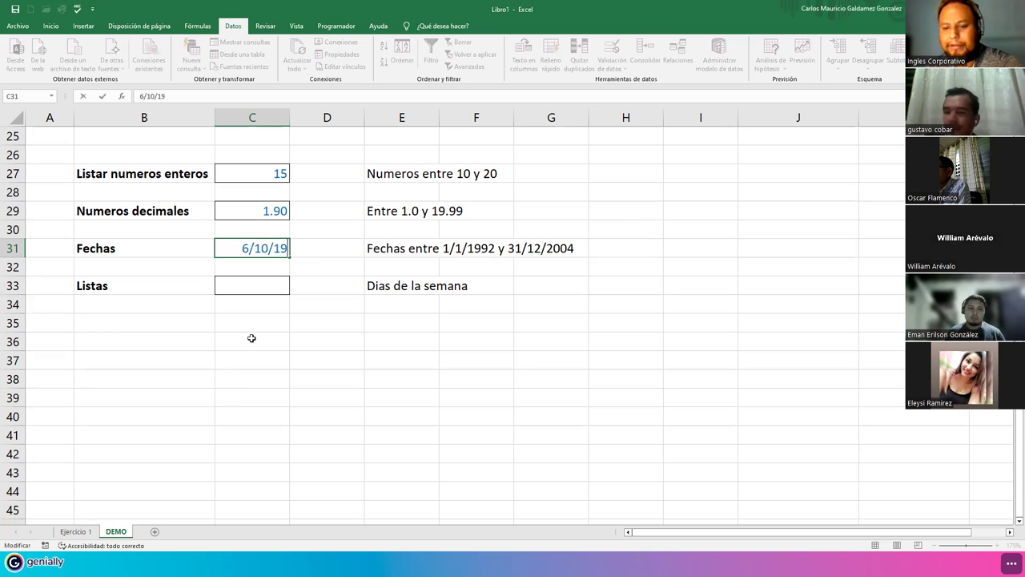
text(90)
key(Return)
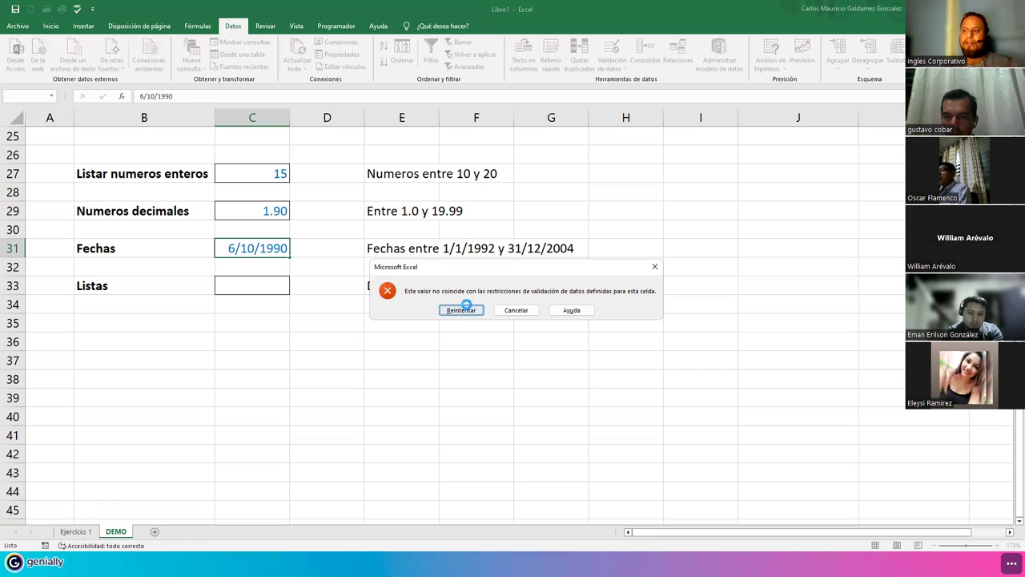
Step: Retry the entry in C31 with the year 2001, making the date 6/10/2001
click(465, 309)
click(261, 248)
drag(261, 249, 286, 249)
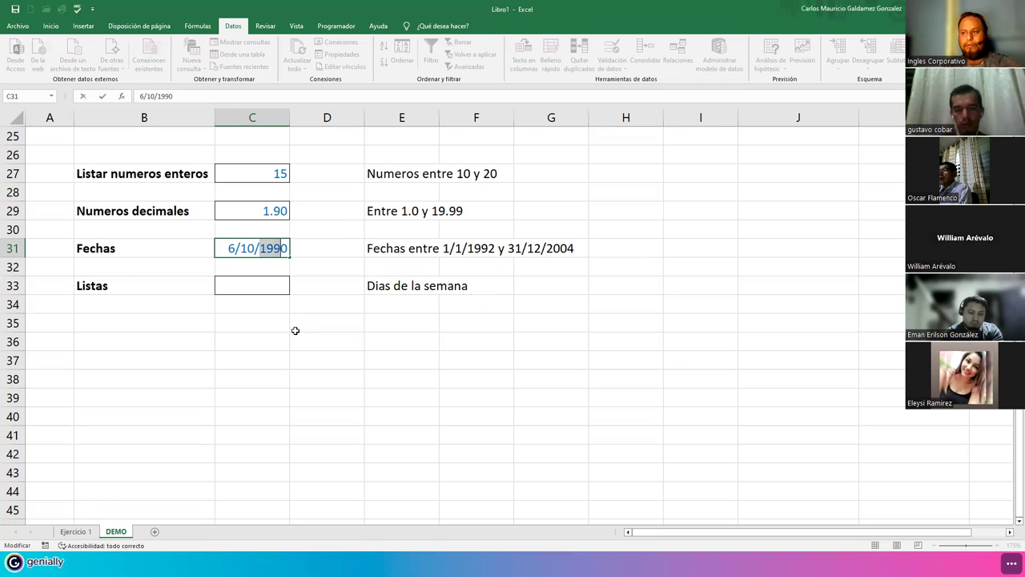
text(200)
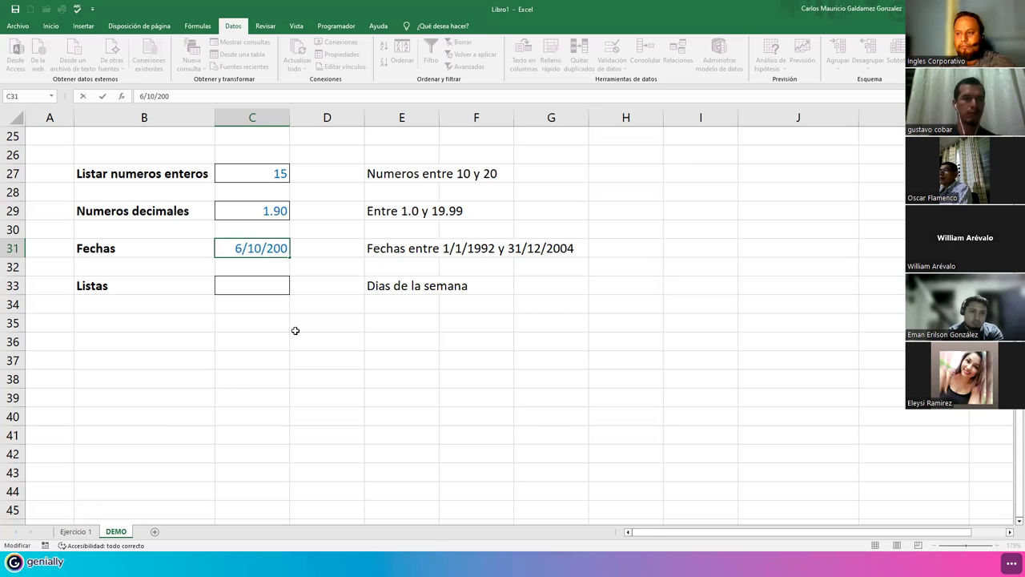
text(1)
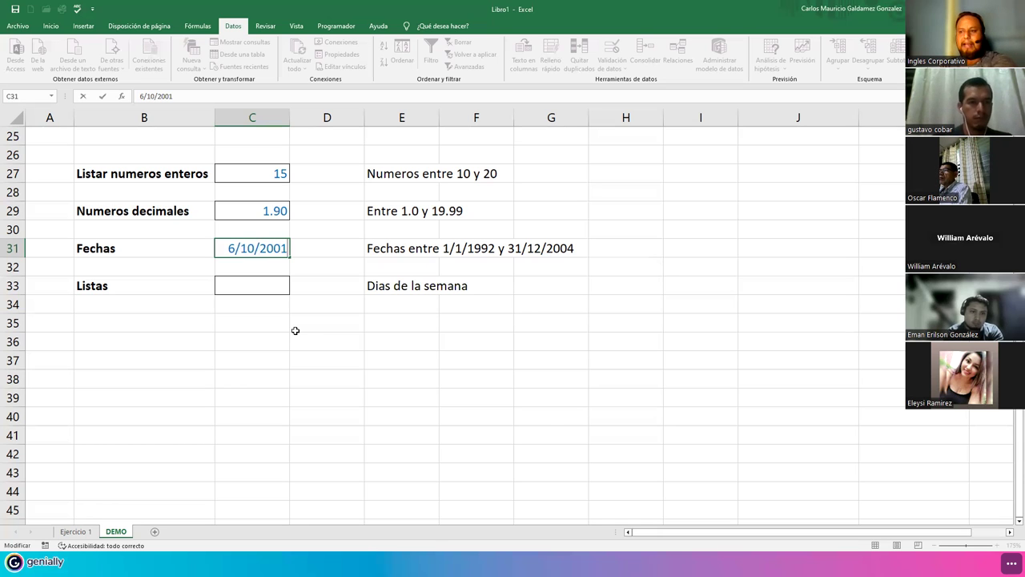
key(Return)
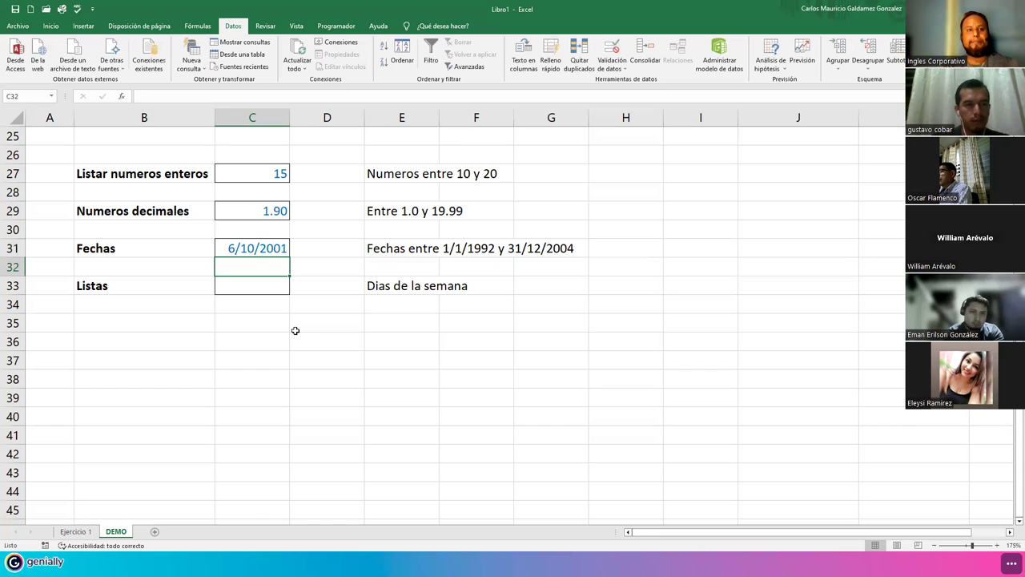
Step: Open data validation for C33 beside Listas and allow Lista values
click(249, 285)
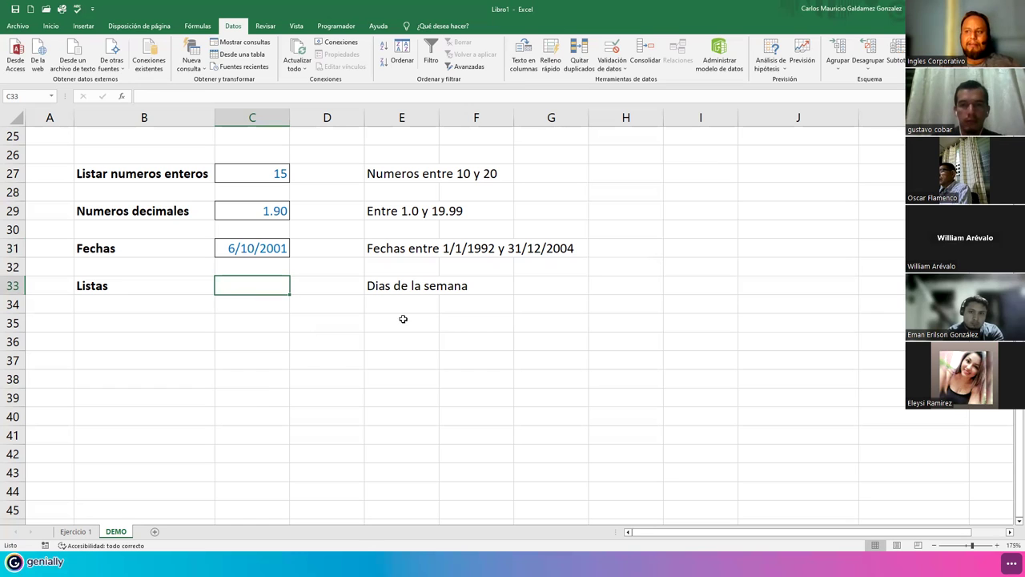
click(249, 247)
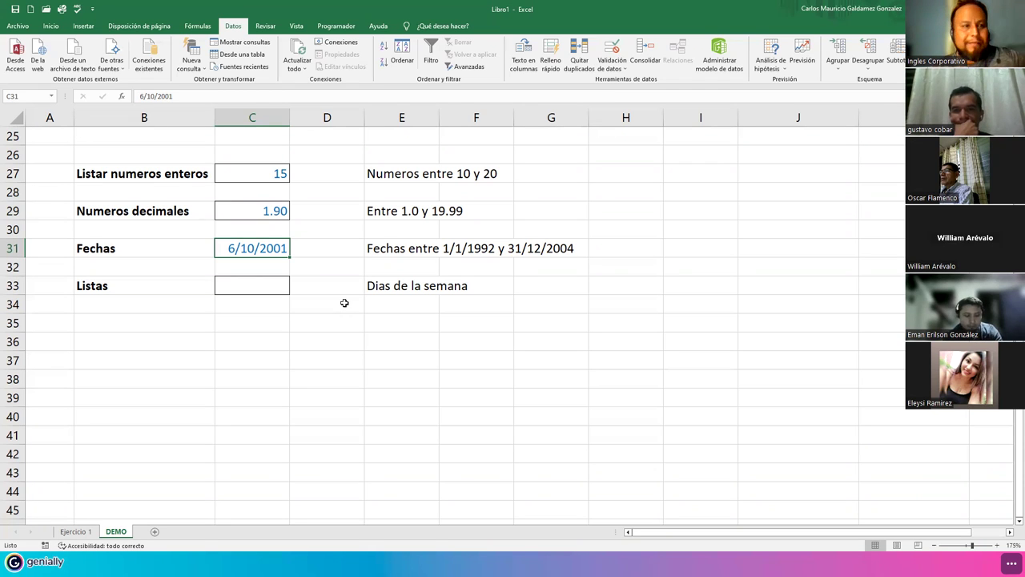
click(237, 288)
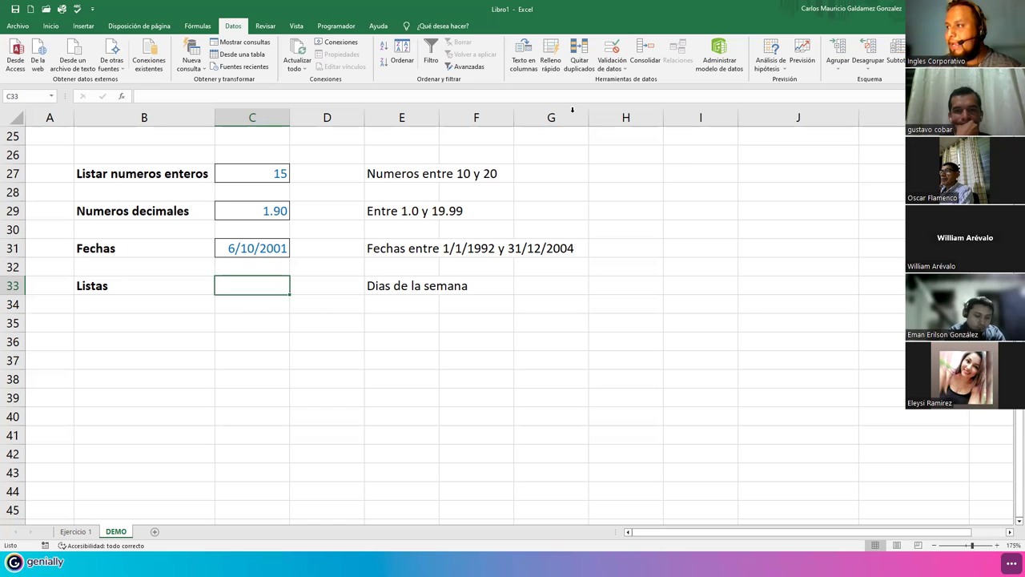
click(617, 49)
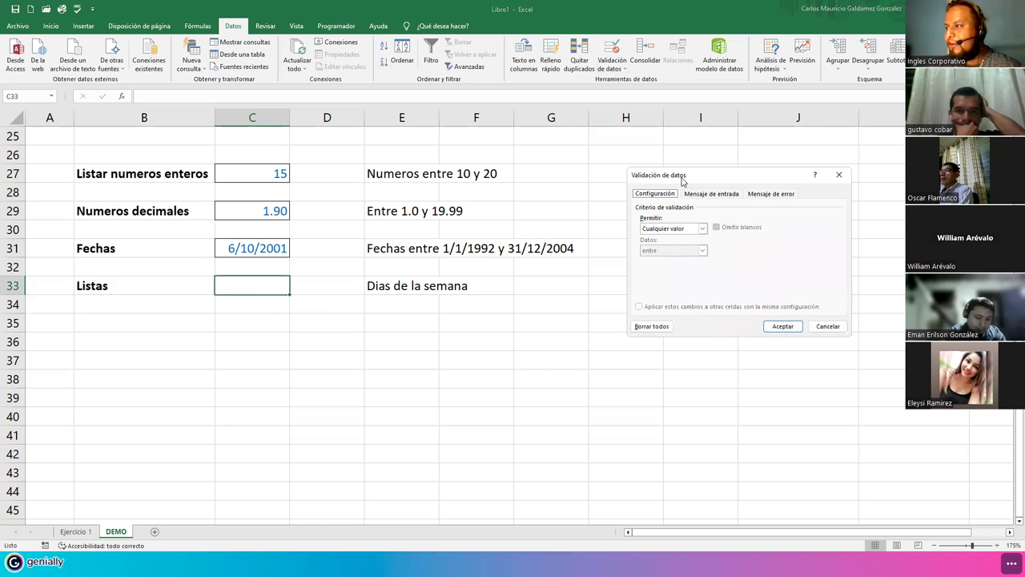
drag(678, 179, 410, 102)
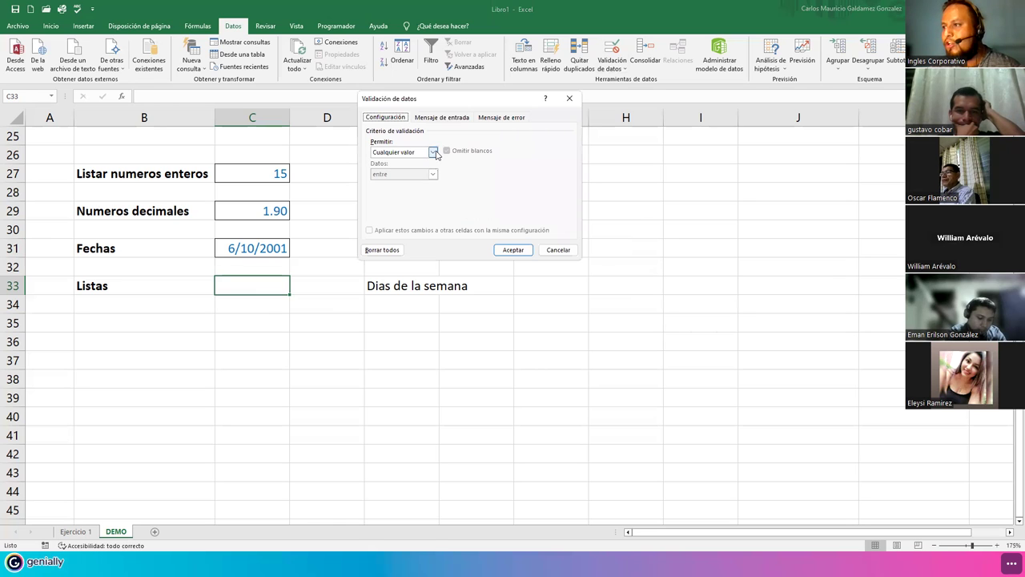
click(433, 152)
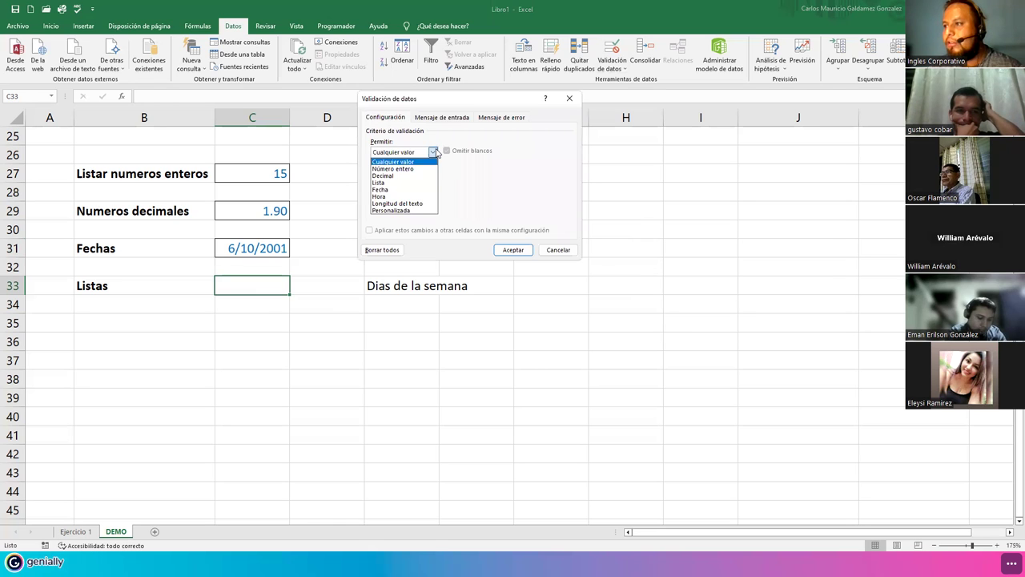
click(401, 183)
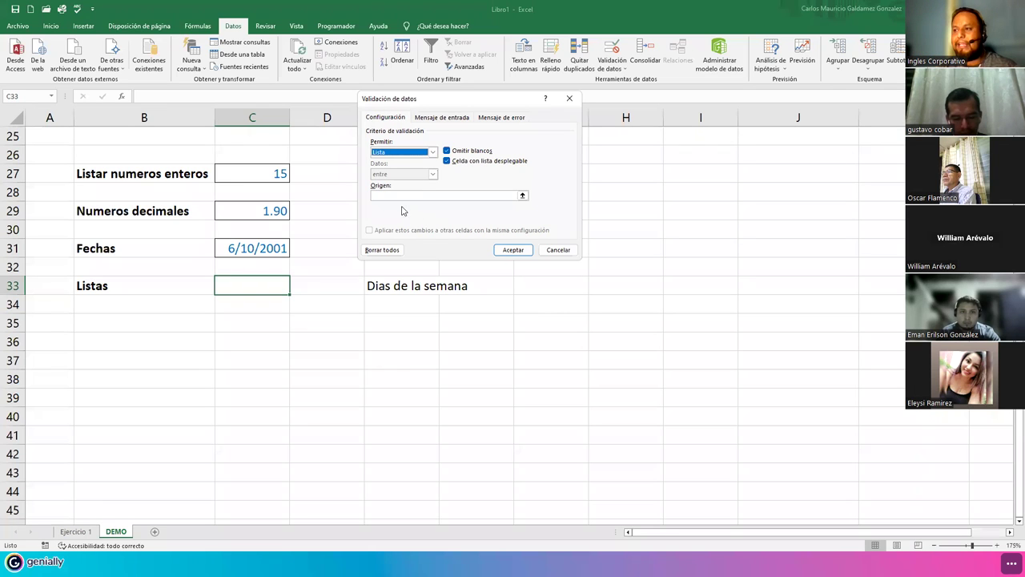
Step: Enter Lunes;Martes;Miercoles;Jueves;Viernes;Sabado;Domingo as the source of the list
click(398, 197)
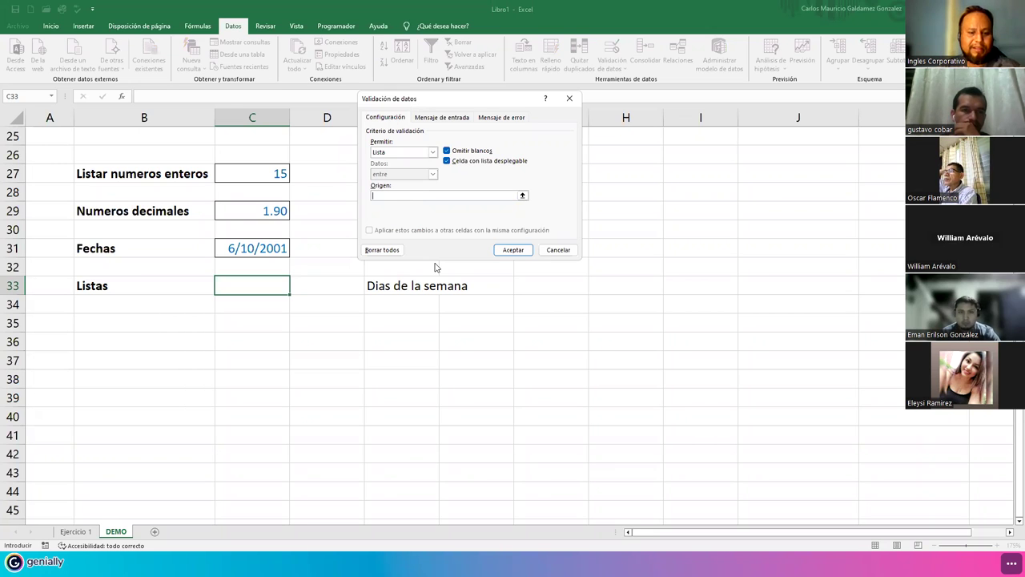
text(Lunes)
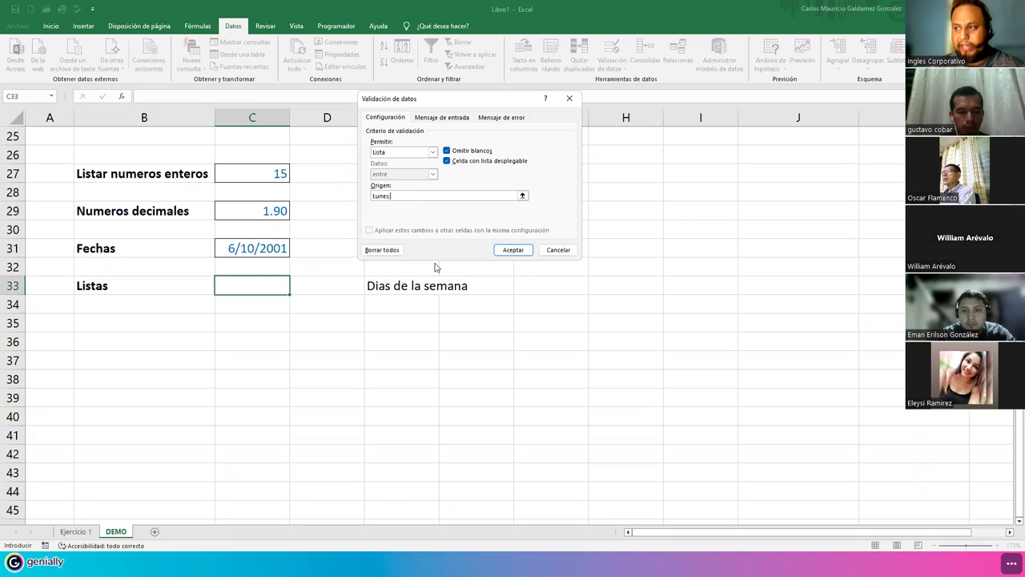
text(Martes;)
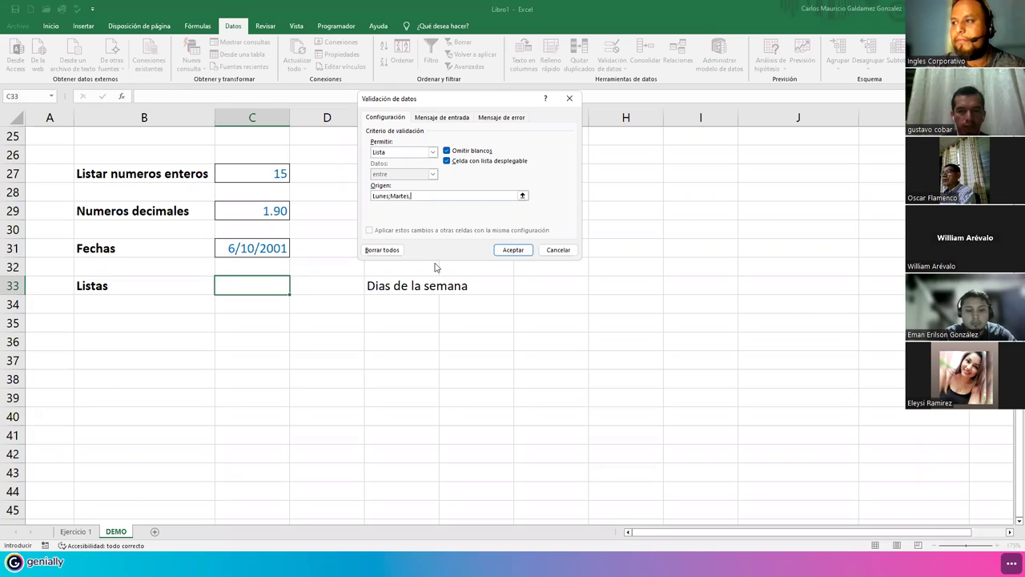
text(Mie)
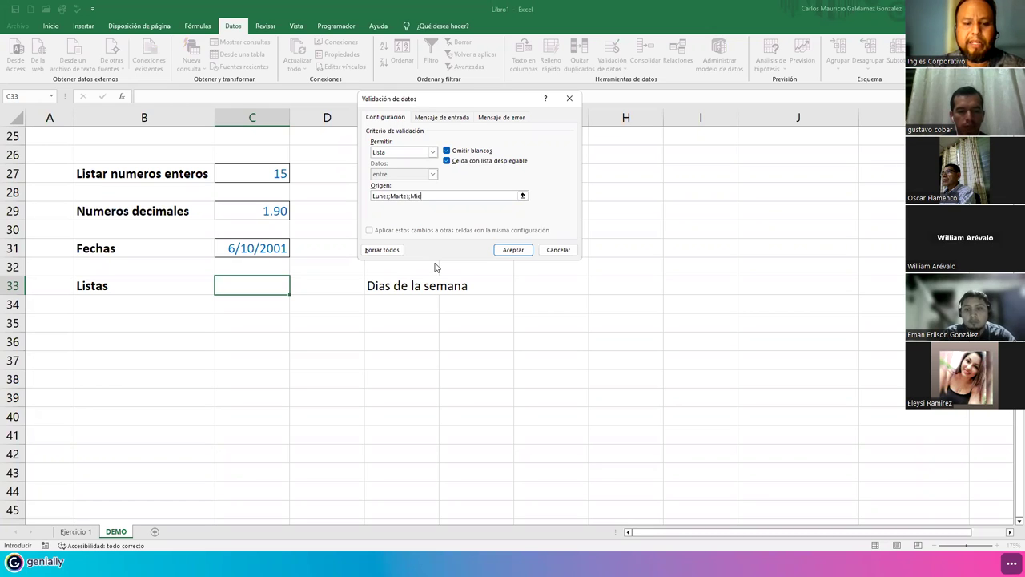
text(rcoles;J)
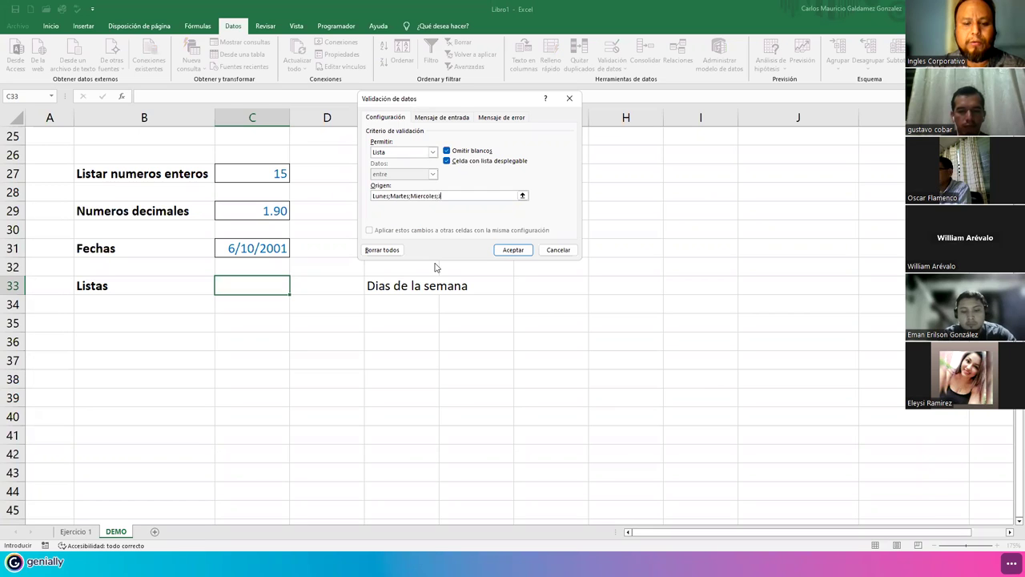
text(ueves;Vie)
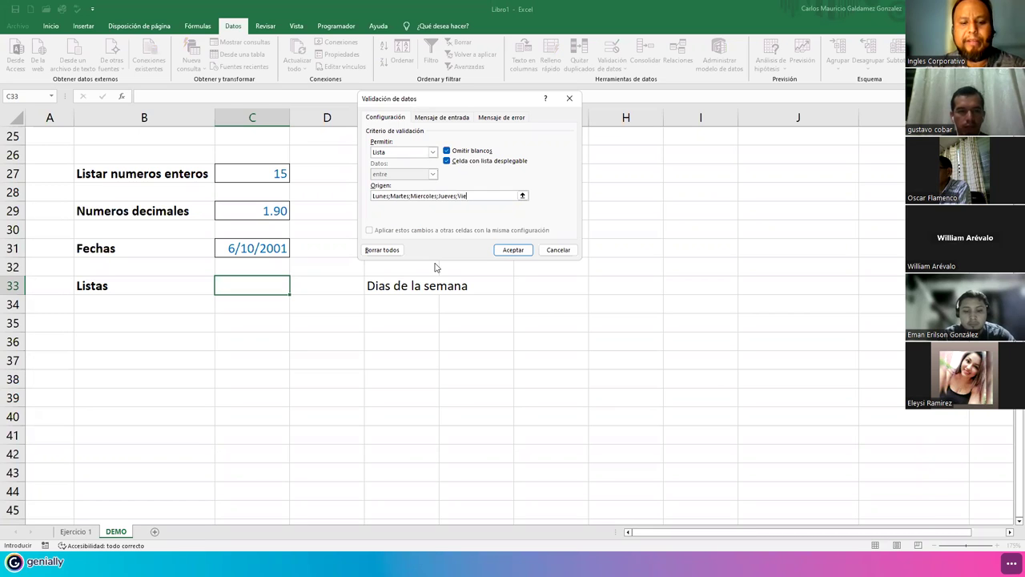
text(rnes;Saba)
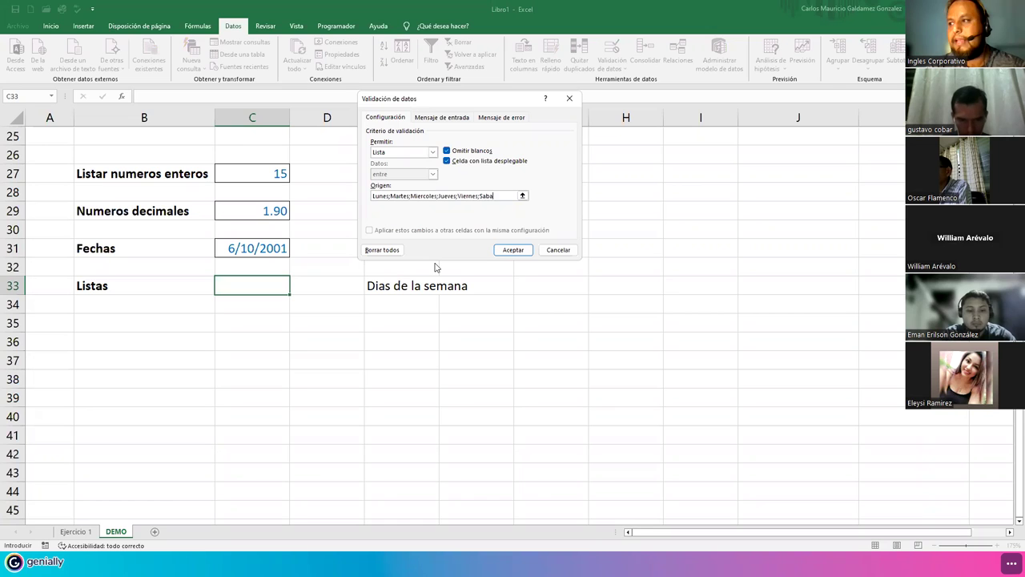
text(do;Dom)
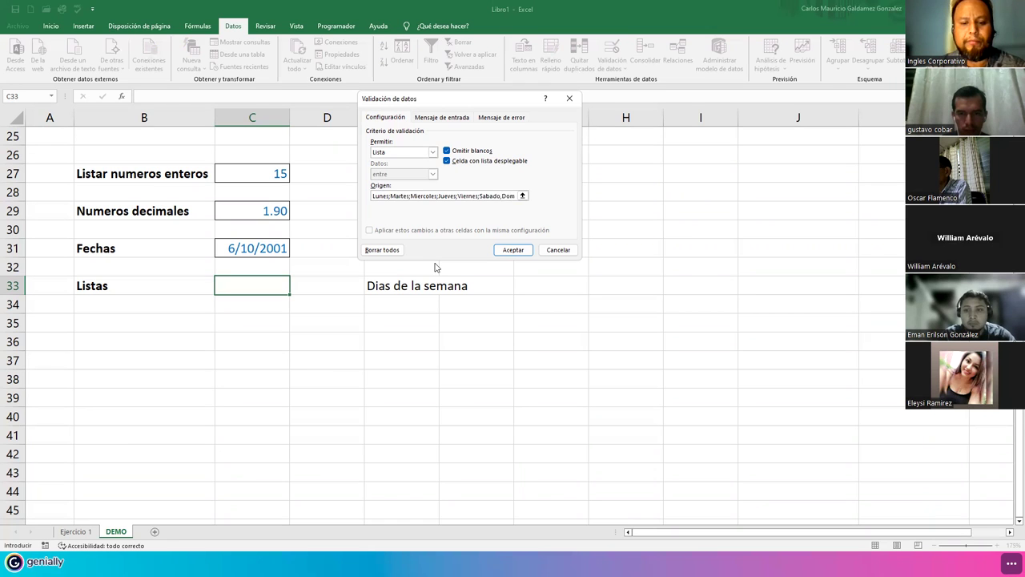
text(ingo)
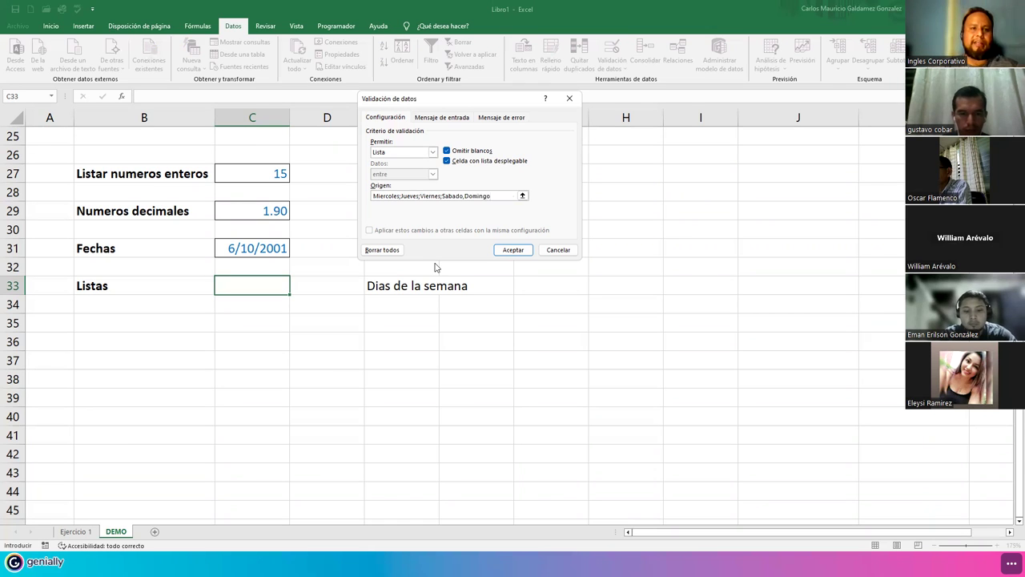
Step: Add the missing accents in the list source so that it reads Sábado and Miércoles
click(443, 197)
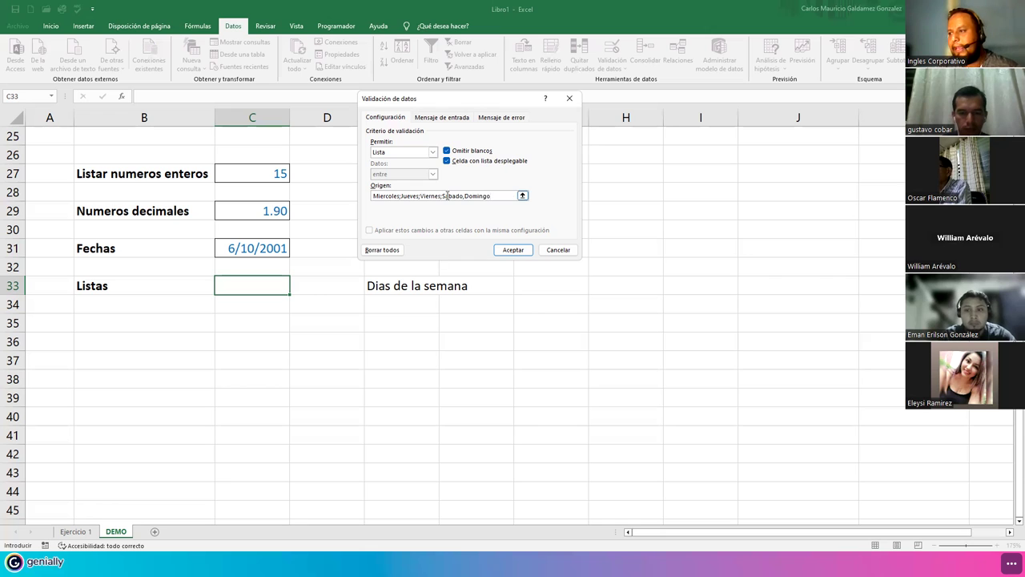
key(Delete)
text(á)
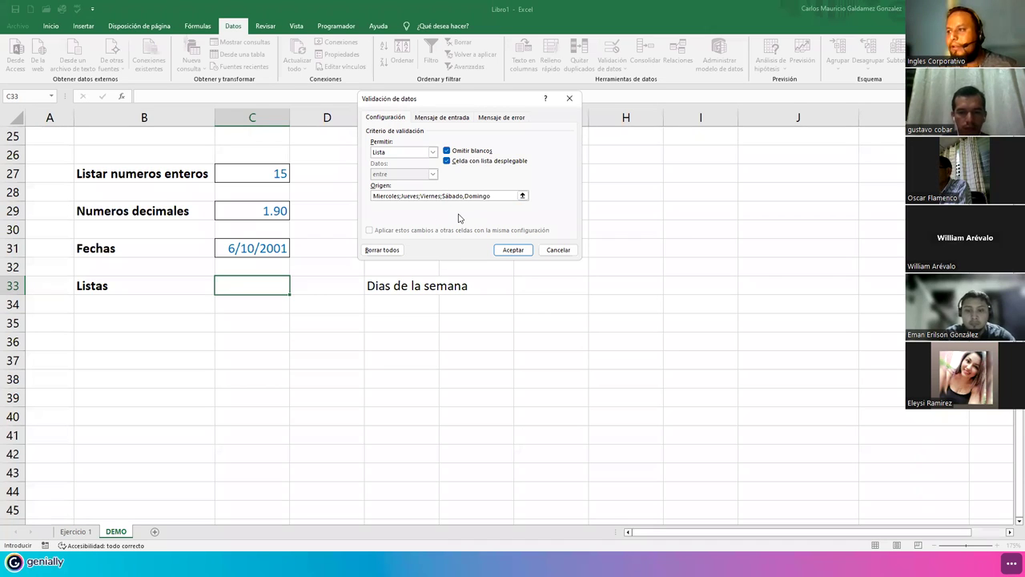
click(380, 196)
key(BackSpace)
text(é)
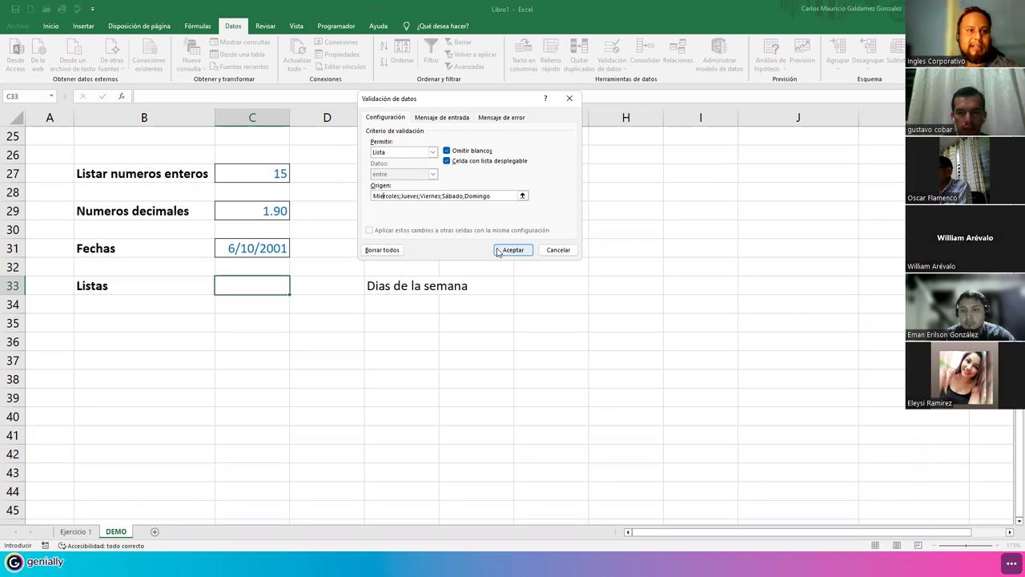
Step: Review the whole weekday source list and apply the list validation to cell C33
drag(517, 196, 335, 196)
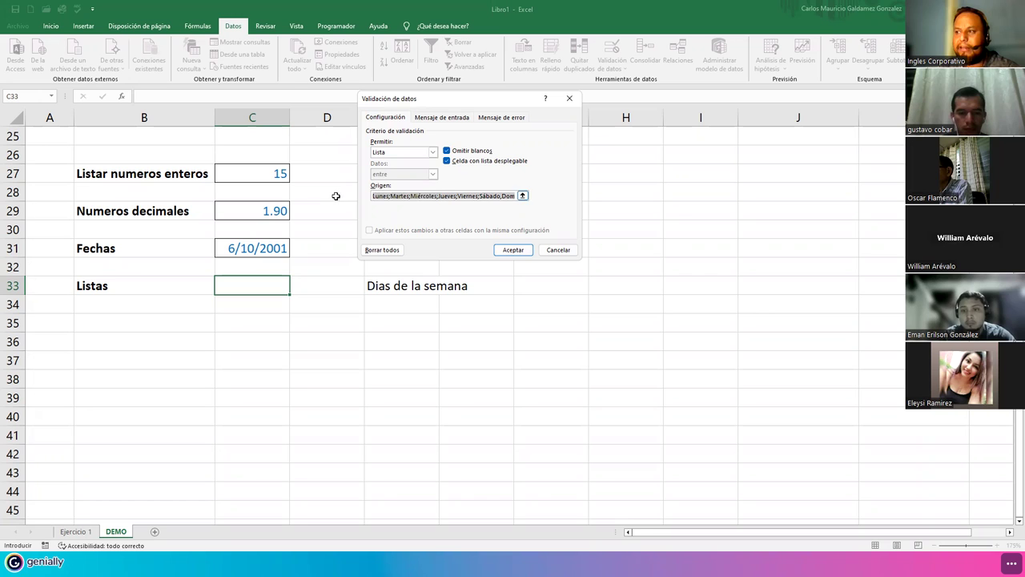
click(511, 228)
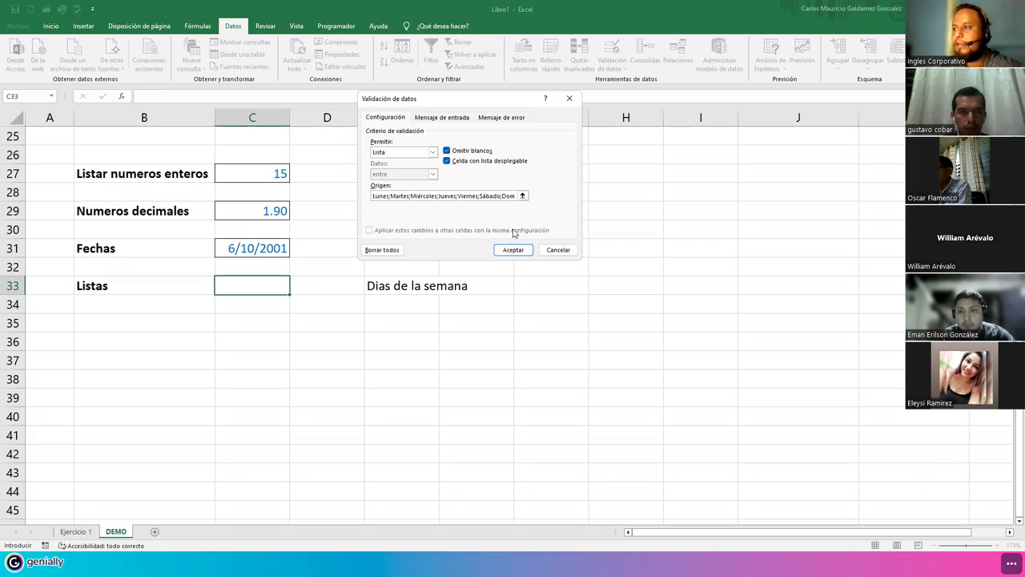
drag(518, 195, 455, 195)
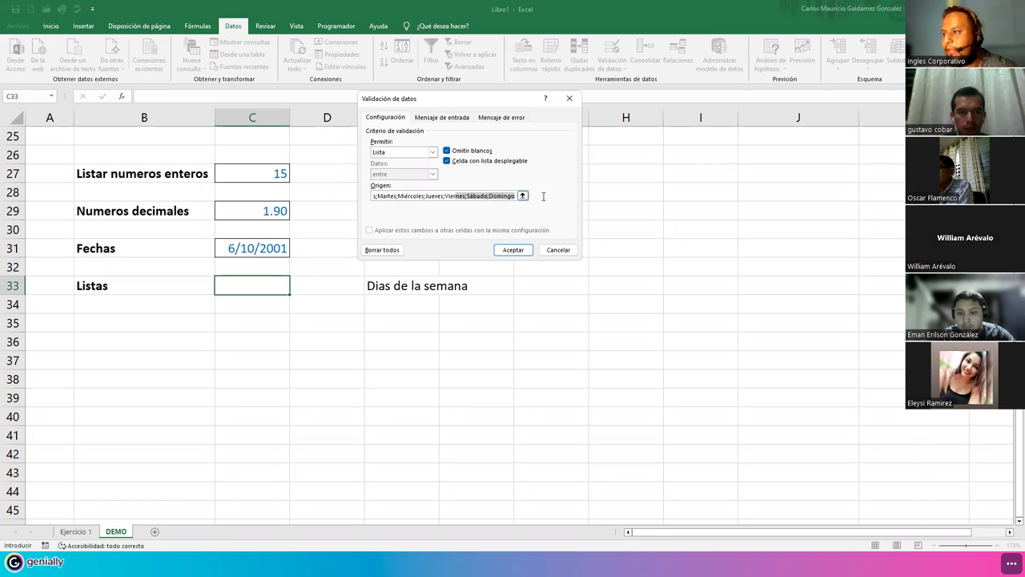
click(486, 196)
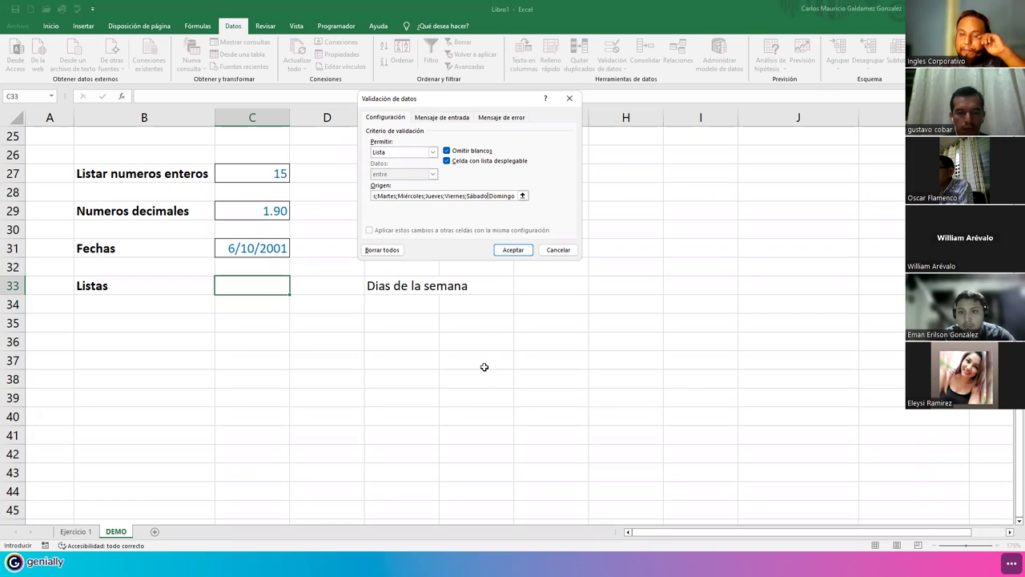
click(512, 250)
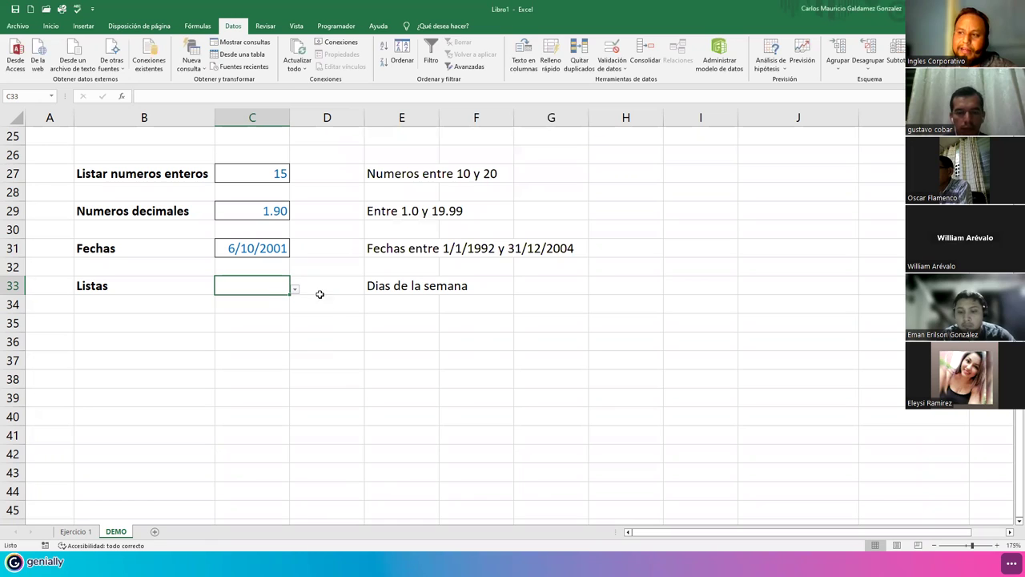
click(261, 308)
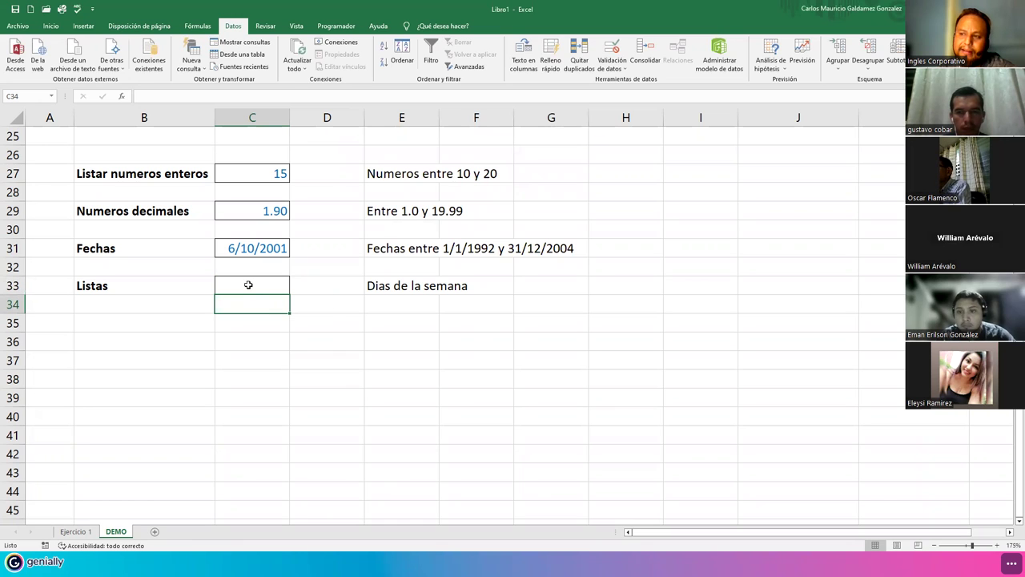
click(248, 284)
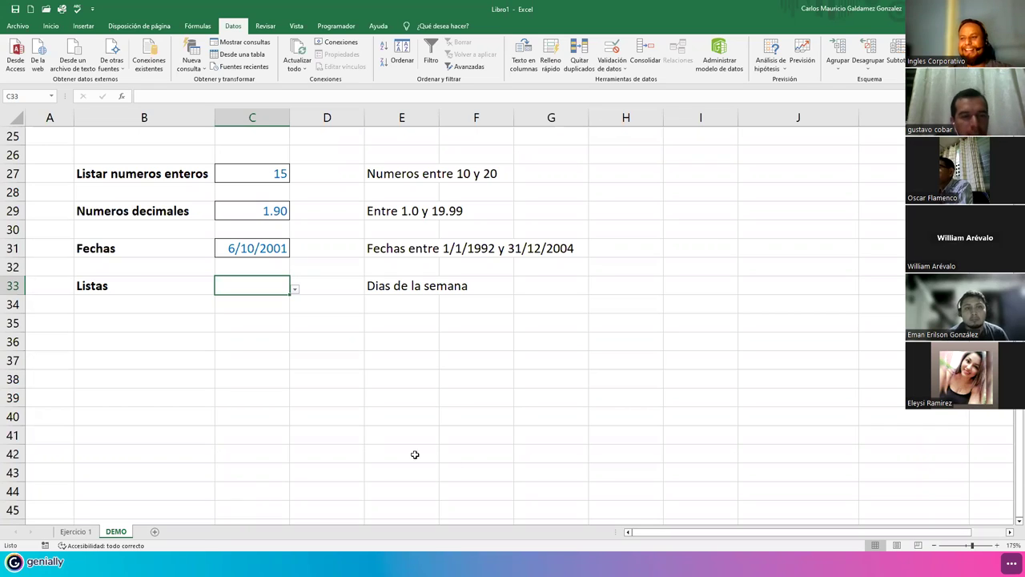
Step: Turn on filtering for the student table's header row in row 5 and remove it again
scroll(327, 307, up, 1)
scroll(327, 308, up, 1)
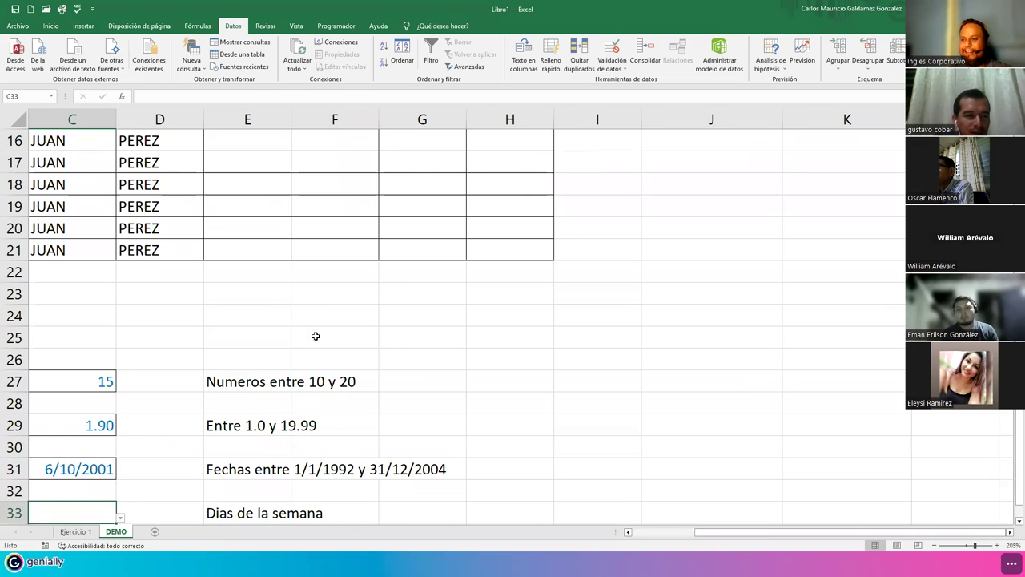
scroll(334, 337, up, 1)
click(643, 534)
scroll(334, 416, down, 3)
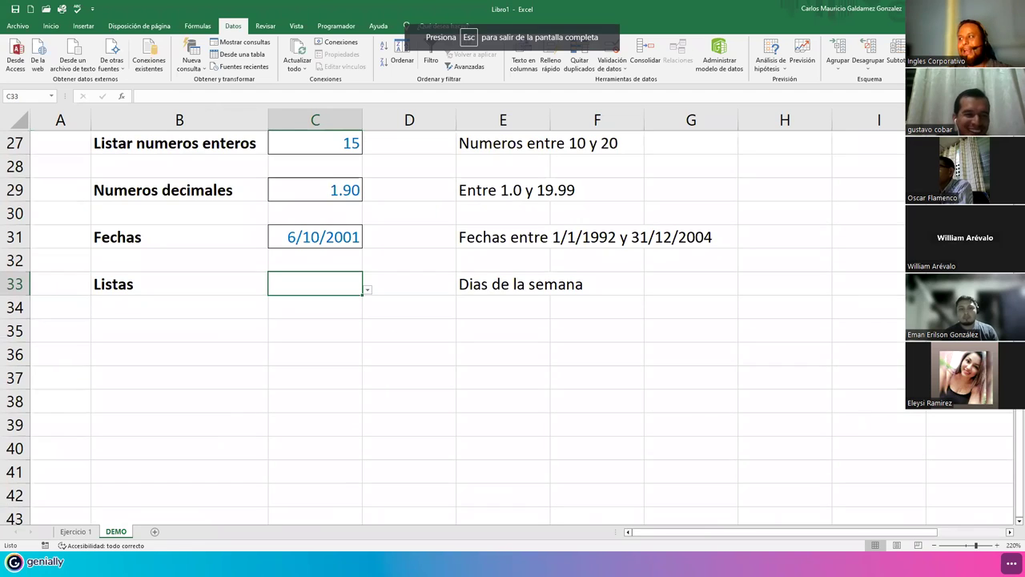
scroll(639, 106, up, 1)
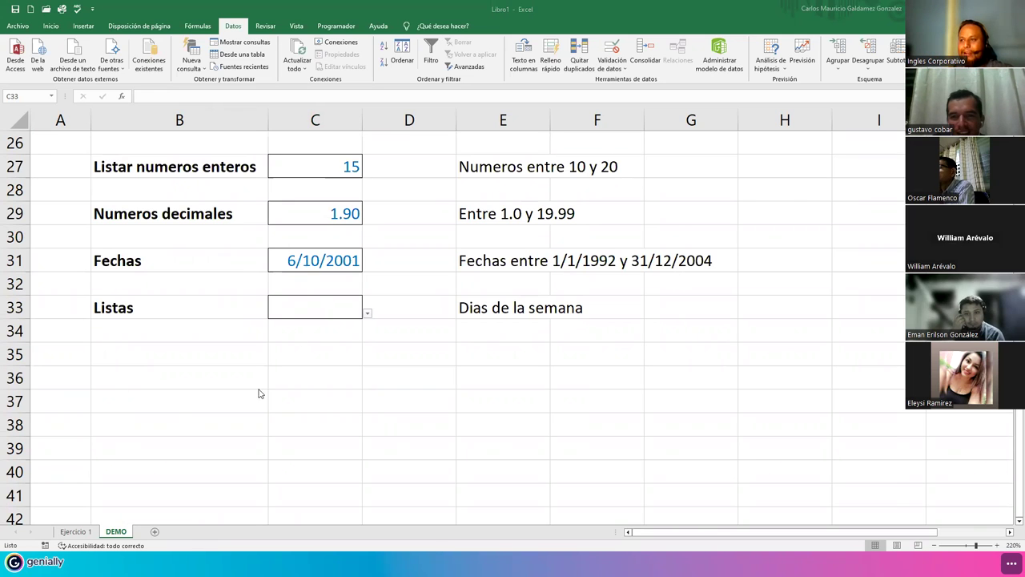
scroll(270, 265, up, 8)
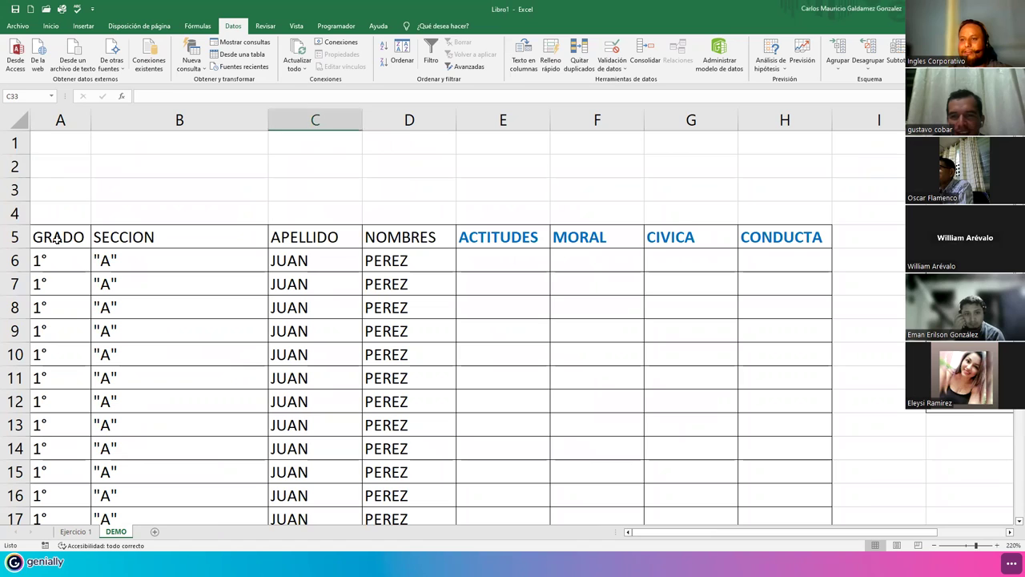
click(58, 238)
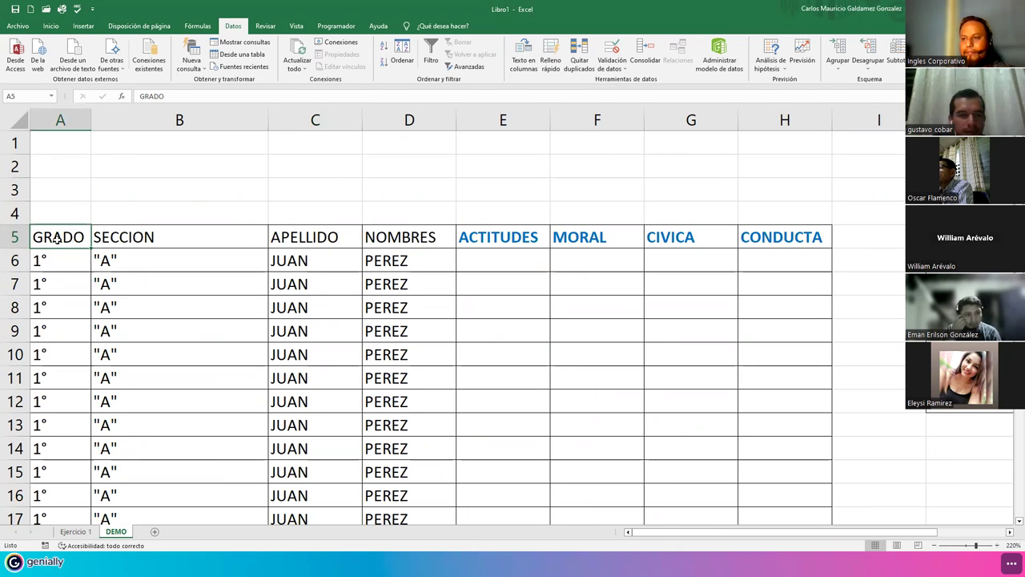
key(ctrl+shift+l)
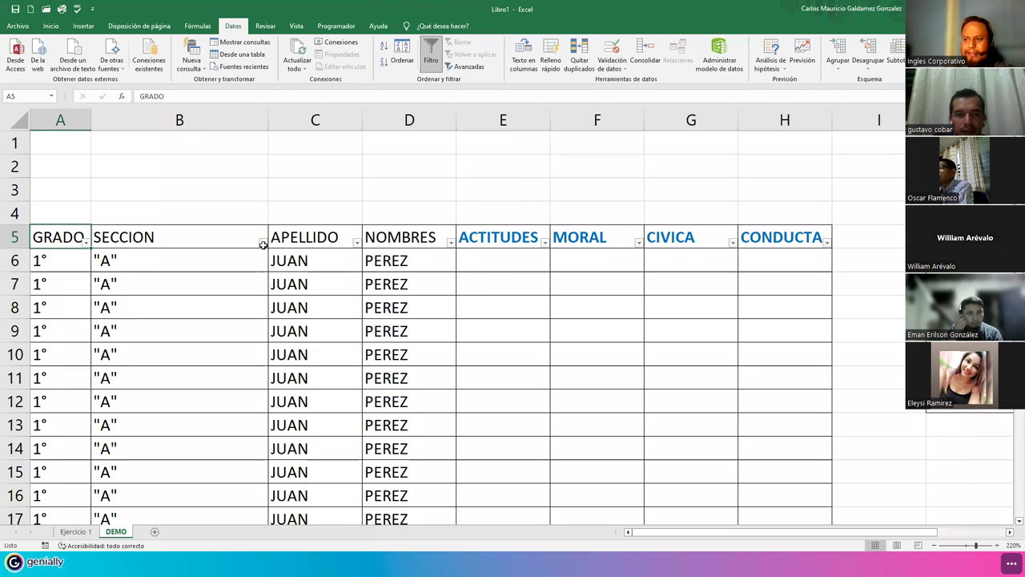
key(ctrl+shift+l)
scroll(307, 312, down, 9)
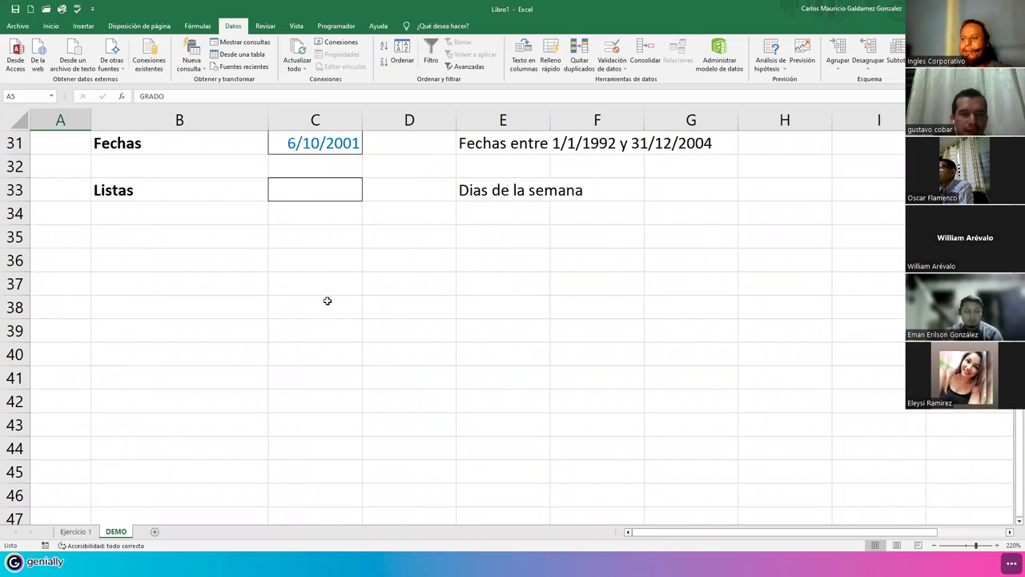
Step: Choose Martes from the weekday list in C33, then replace it with Sábado
click(291, 189)
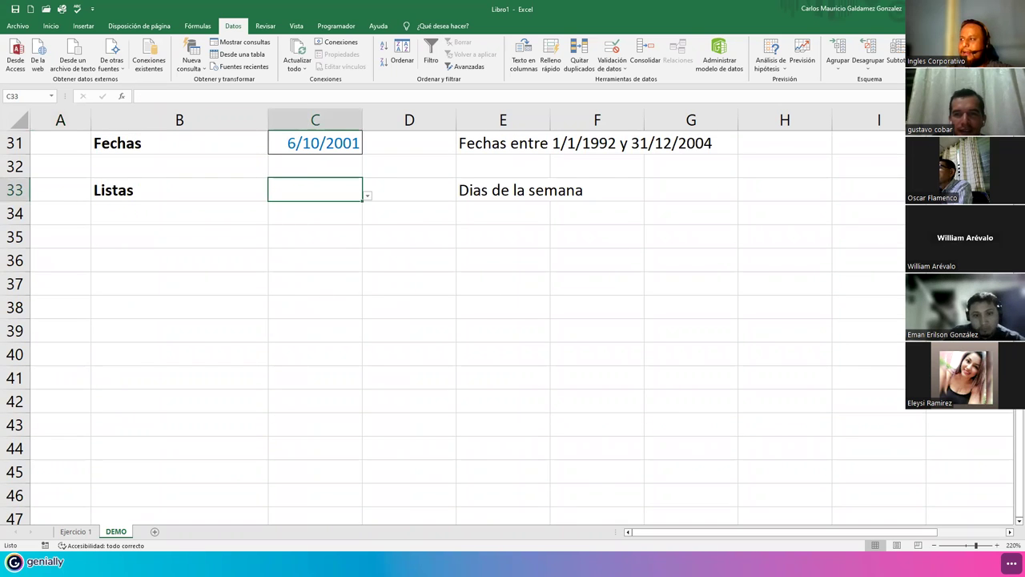
scroll(452, 327, up, 2)
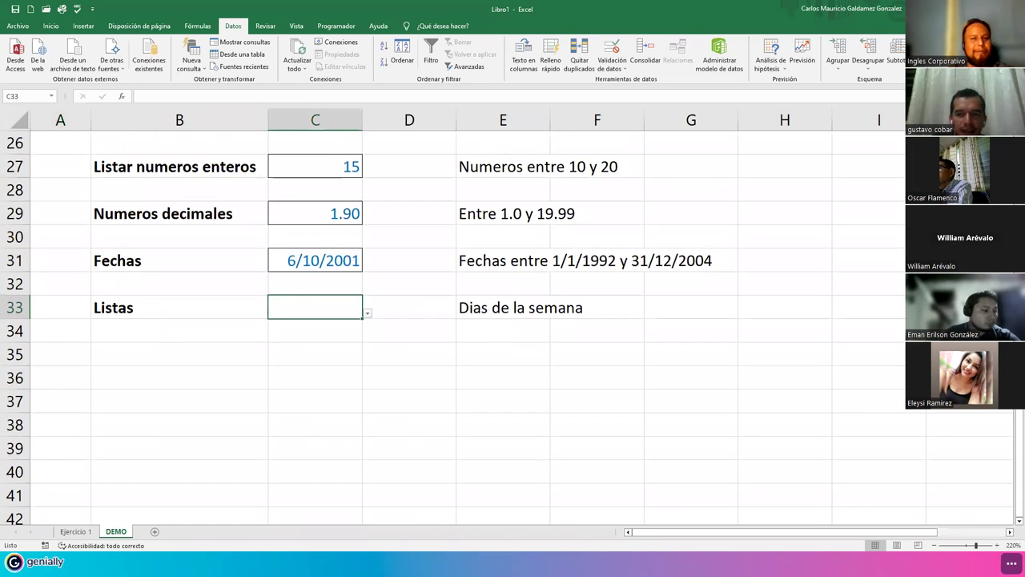
scroll(507, 328, up, 1)
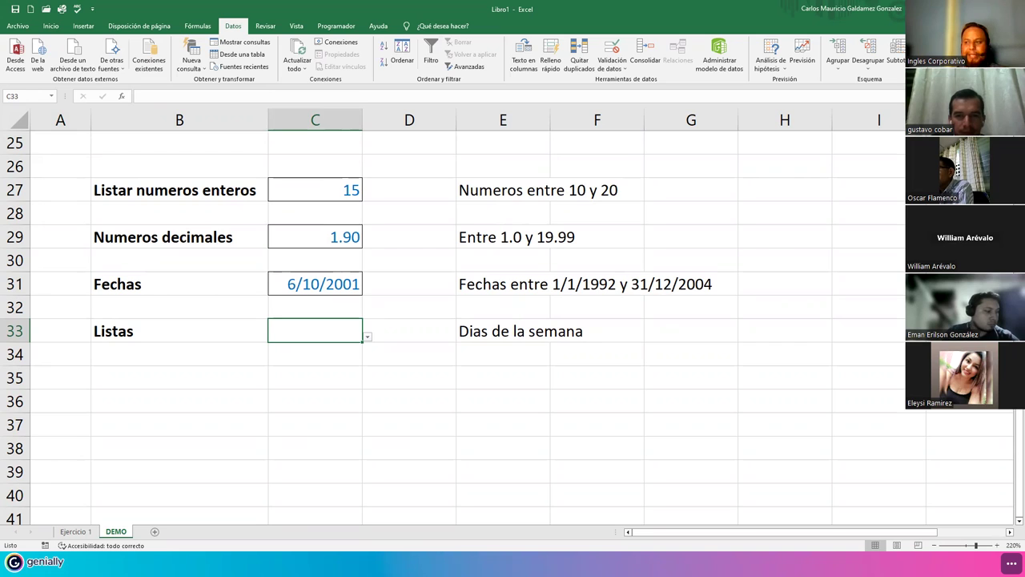
click(368, 340)
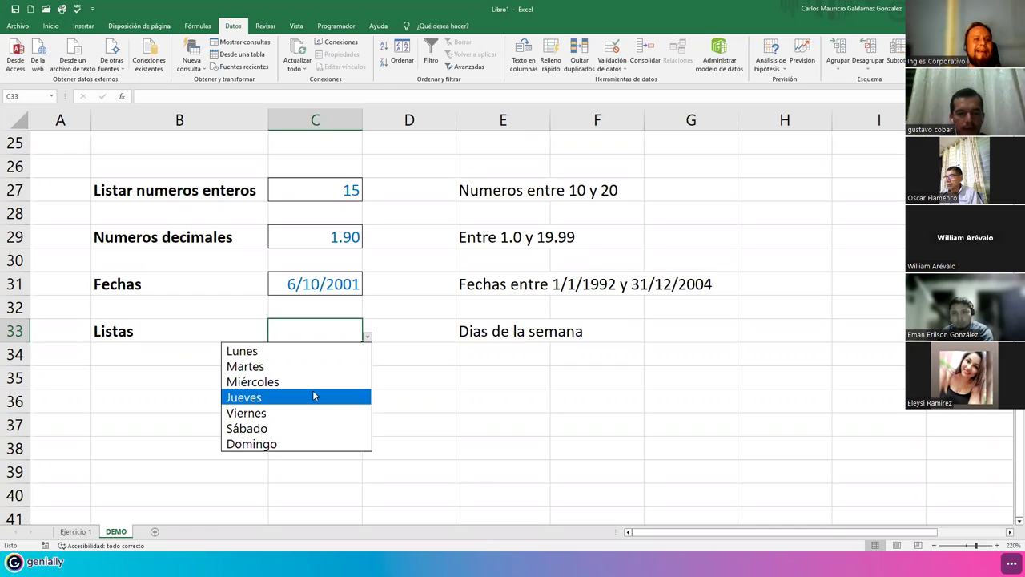
click(269, 367)
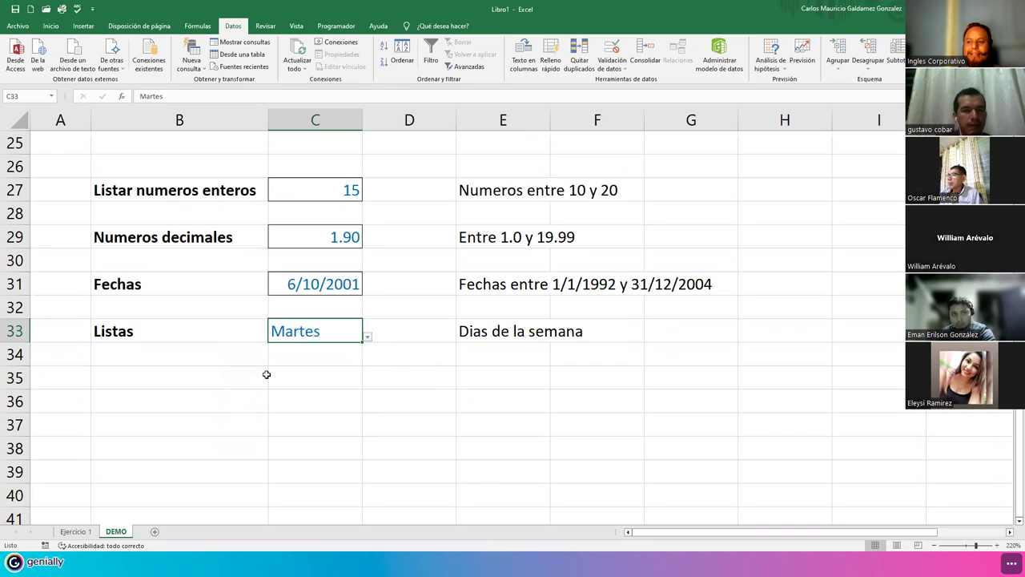
click(367, 337)
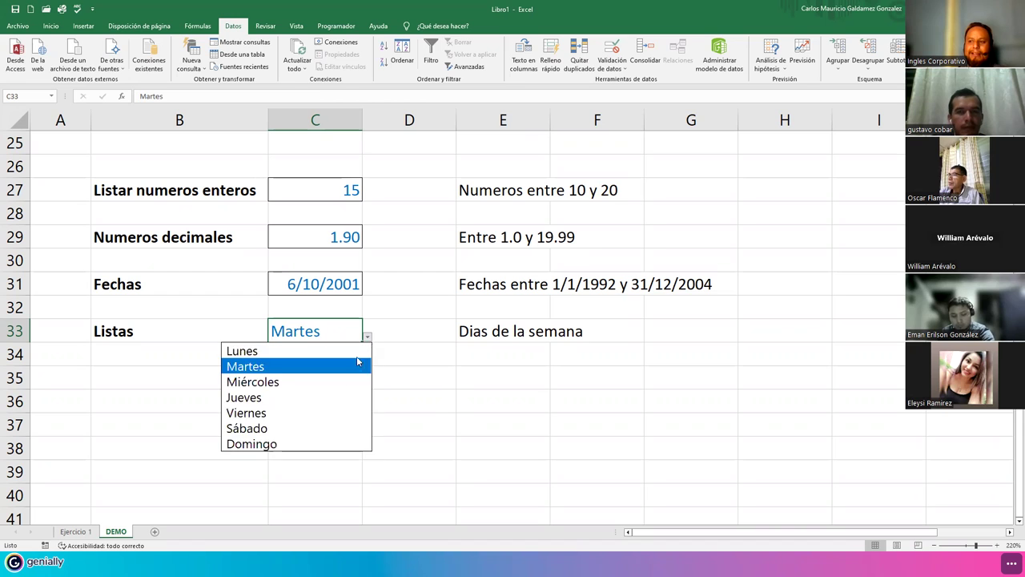
click(305, 429)
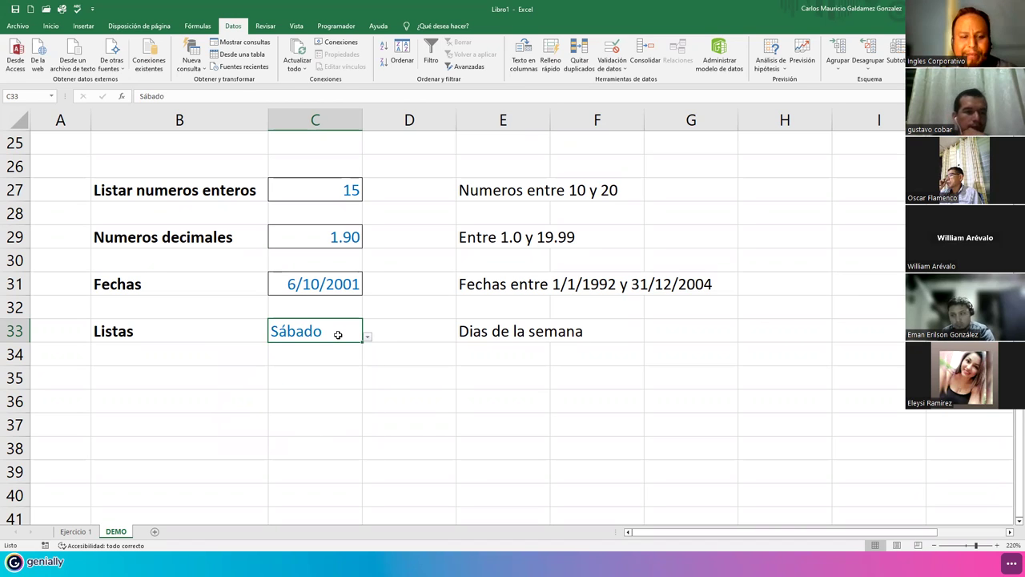
Step: Test the list validation in C33 by entering sabado in lowercase without the accent, and retry the entry
text(Sa)
key(BackSpace)
key(BackSpace)
text(sabado)
key(Return)
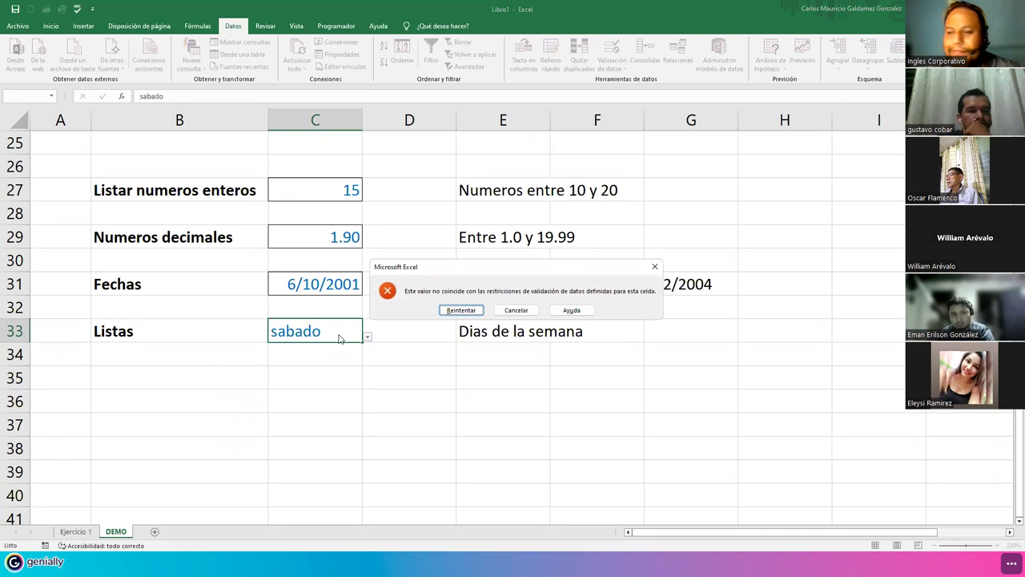
key(Return)
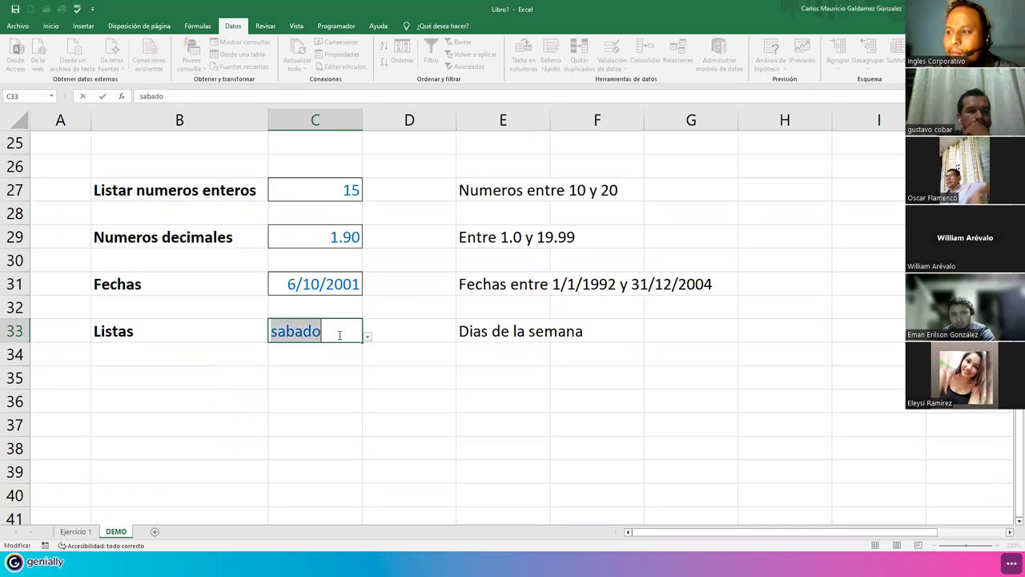
Step: Try the C33 entry as SABADO in capitals without the accent, and cancel the entry
text(SABADO)
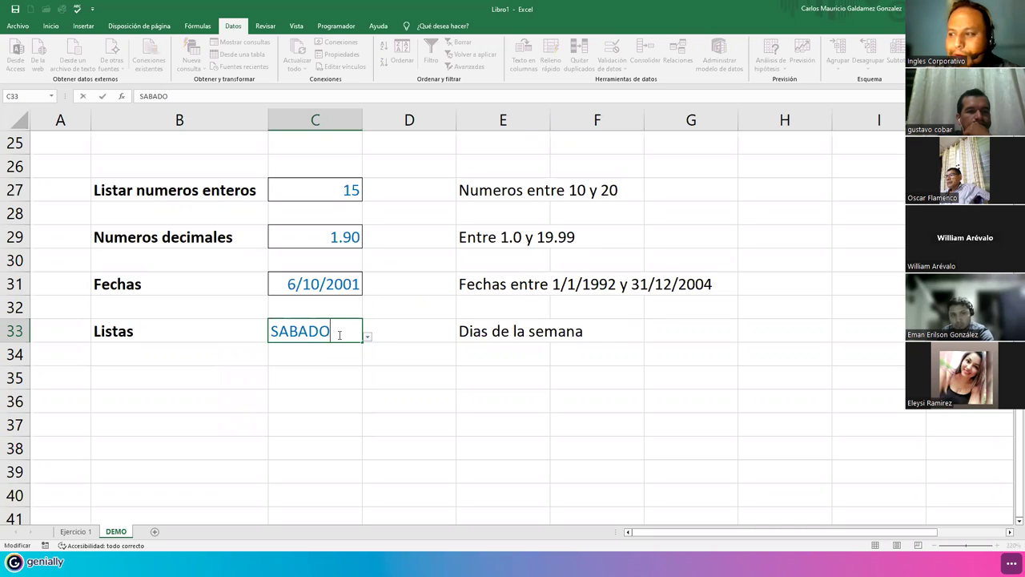
key(Return)
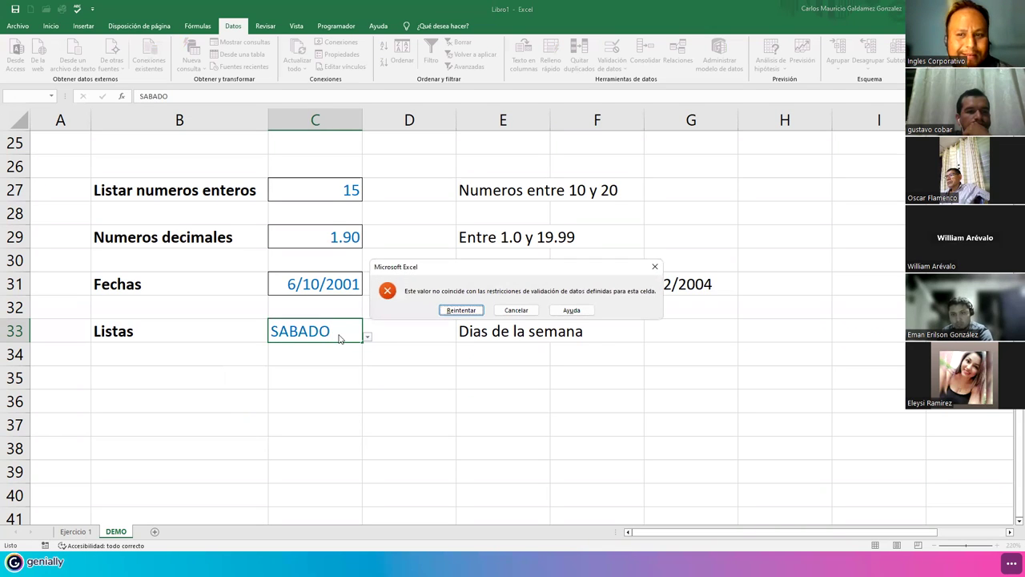
key(Return)
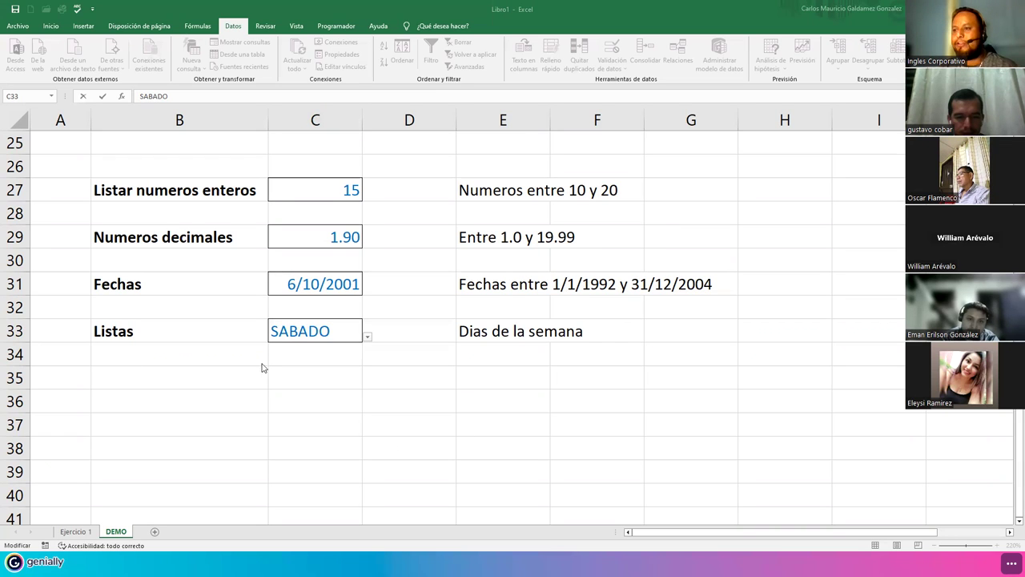
key(shift+Home)
key(Delete)
scroll(298, 360, up, 7)
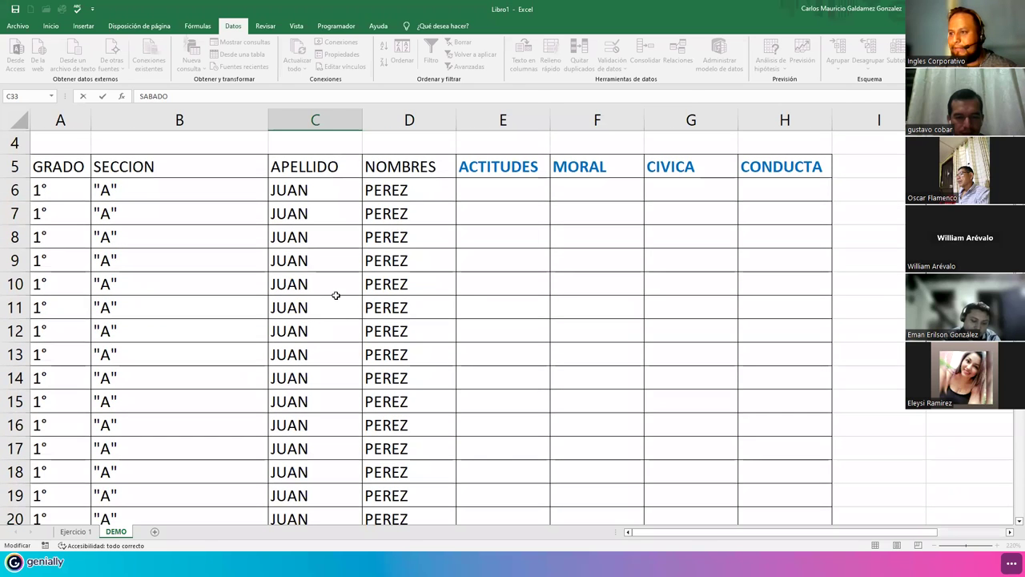
click(336, 293)
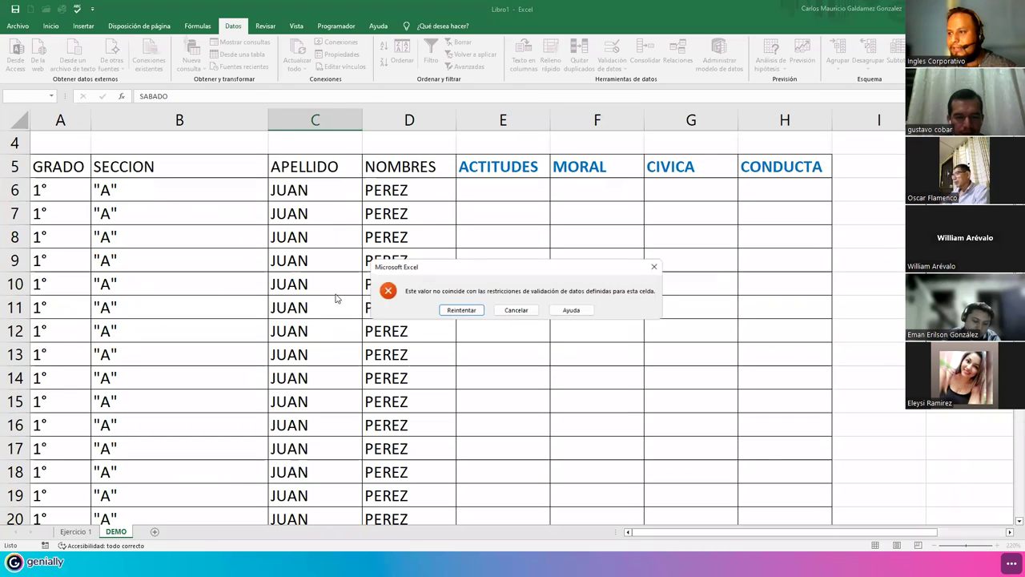
click(519, 309)
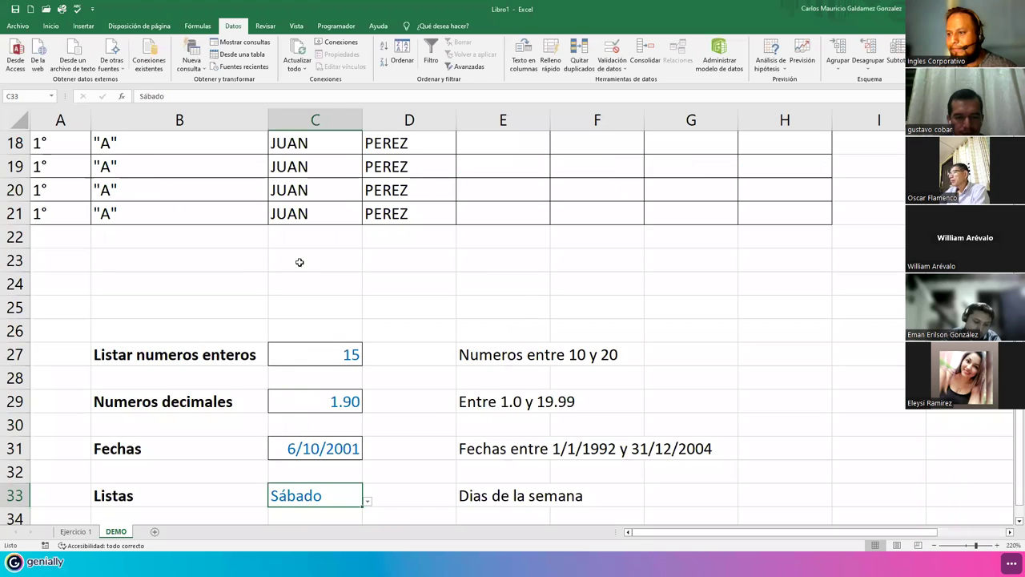
Step: Take a screen capture of the sheet area containing the student table and the CRITERIO table
scroll(297, 261, up, 6)
scroll(290, 255, down, 1)
scroll(290, 255, down, 1)
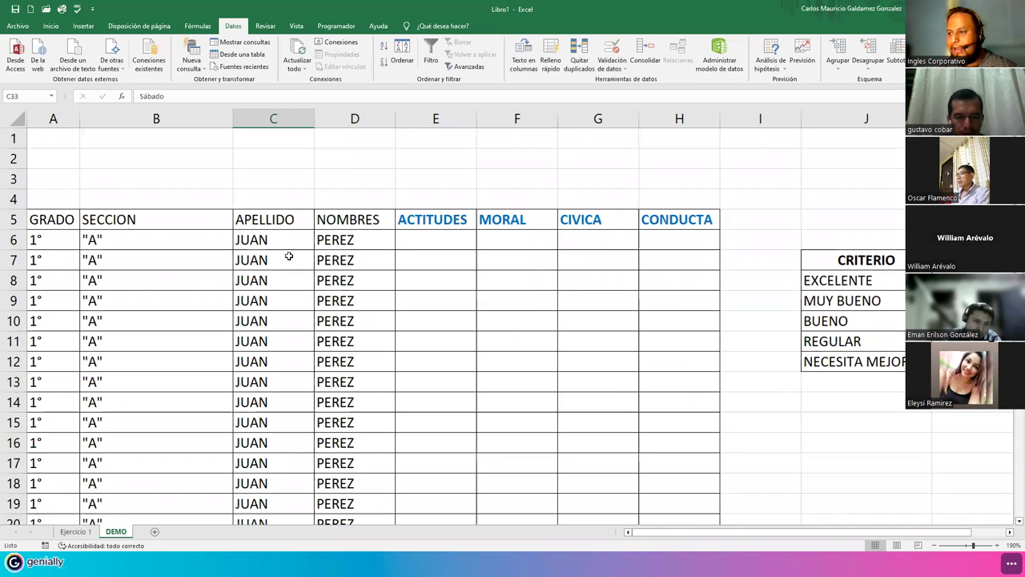
scroll(287, 256, down, 1)
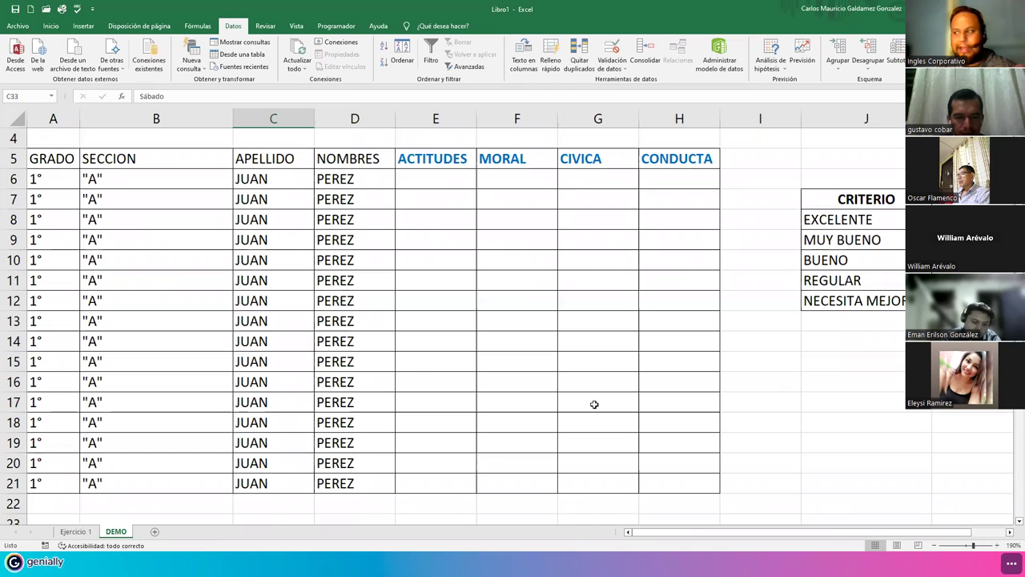
scroll(458, 351, down, 1)
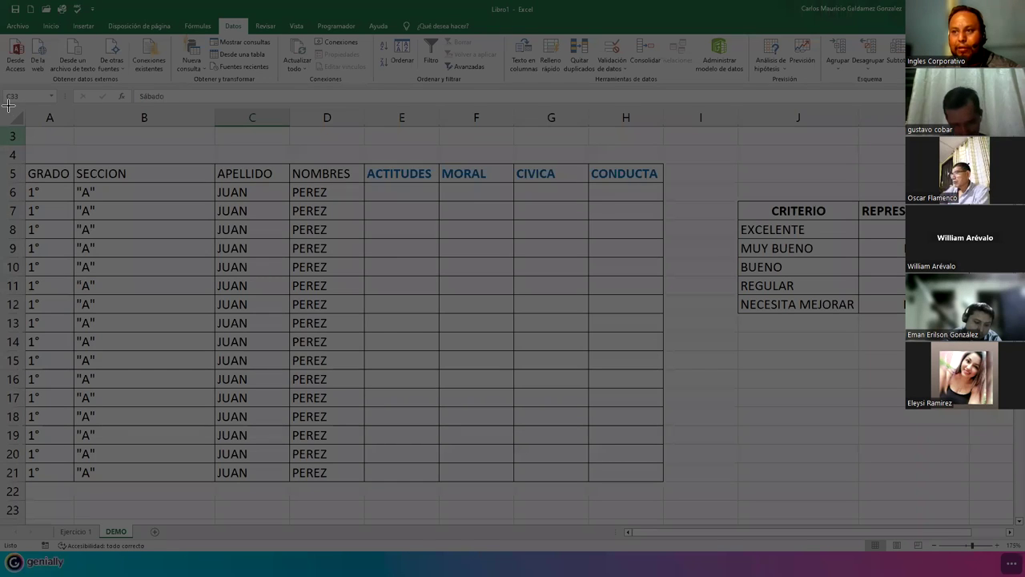
drag(8, 105, 984, 488)
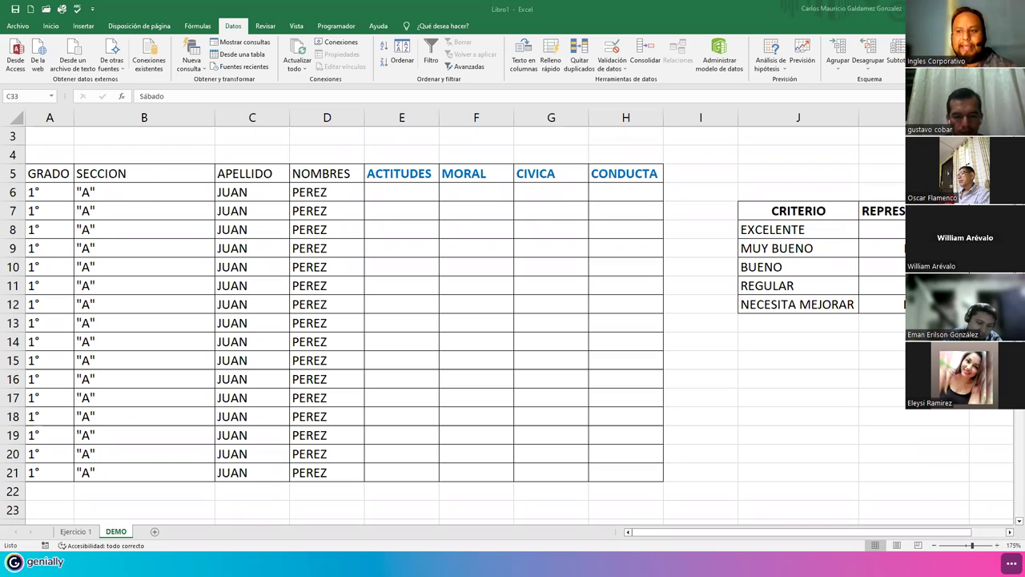
Step: Highlight the GRADO entries in A6:A21, then the APELLIDO and NOMBRES entries in C6:D21
drag(63, 193, 57, 466)
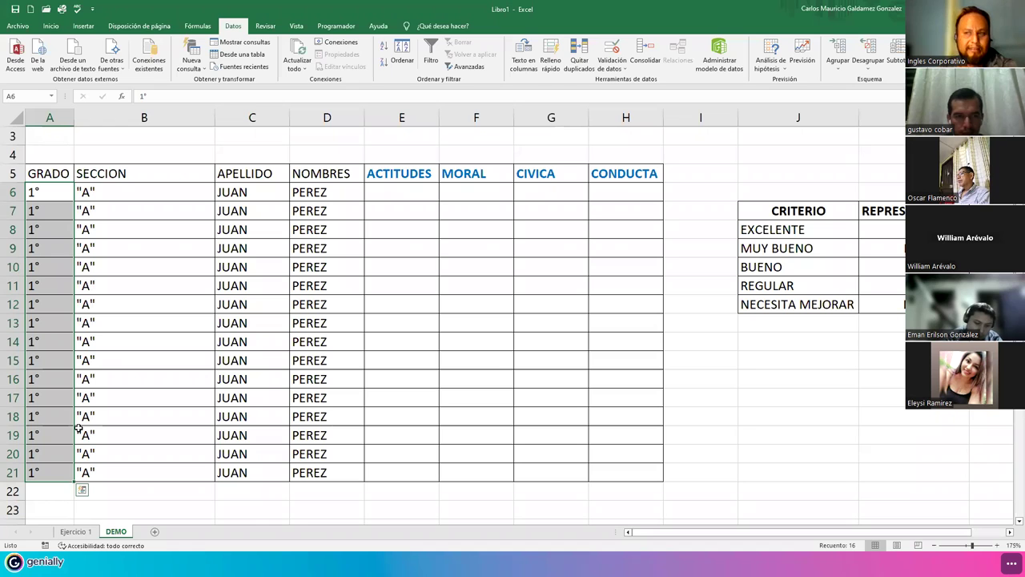
drag(254, 192, 302, 459)
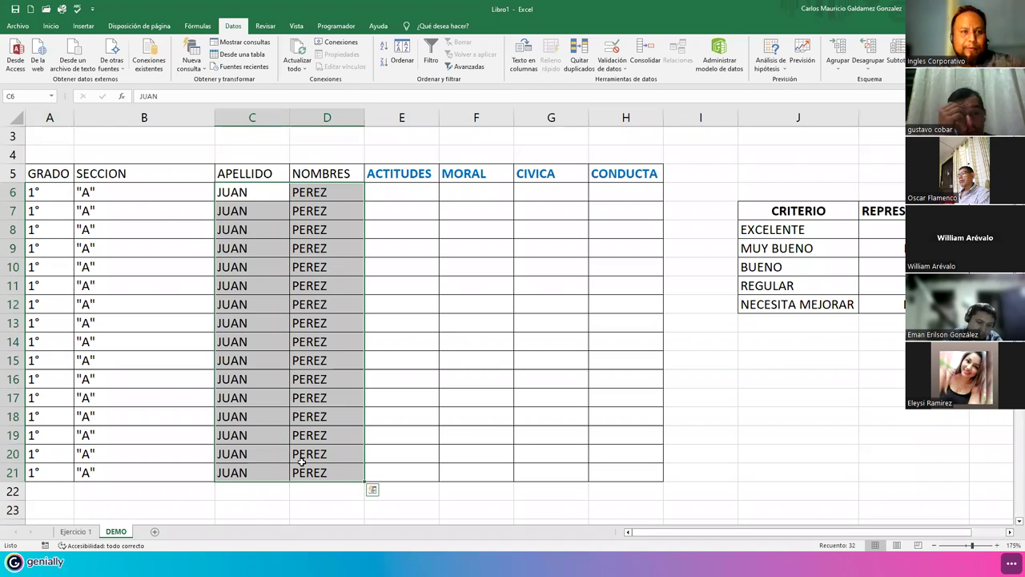
Step: Highlight the parts of the grading exercise: the student data in A6:D21, the empty grade cells E6:H21 and the criteria codes in K8:K12
click(398, 197)
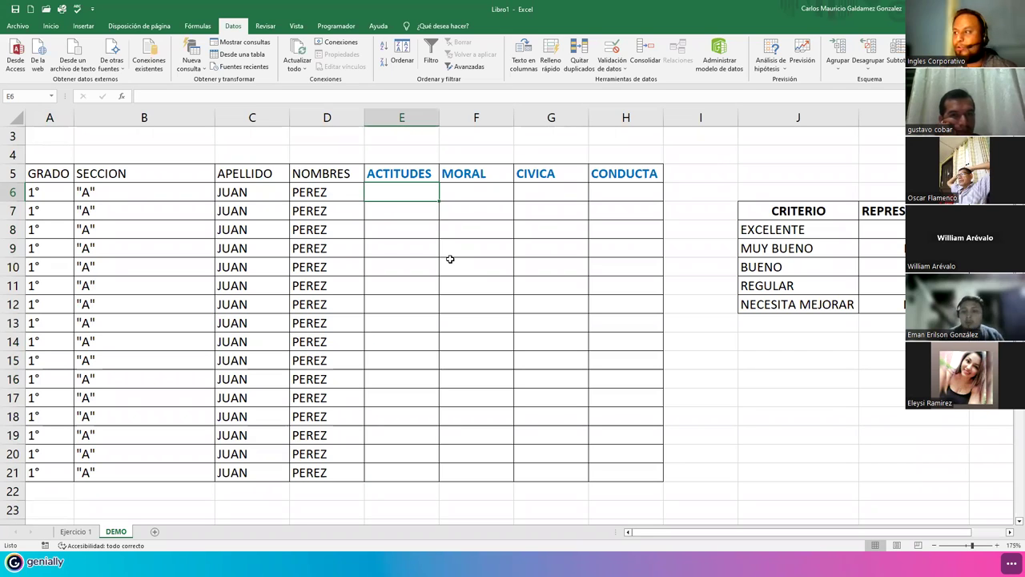
drag(873, 229, 885, 309)
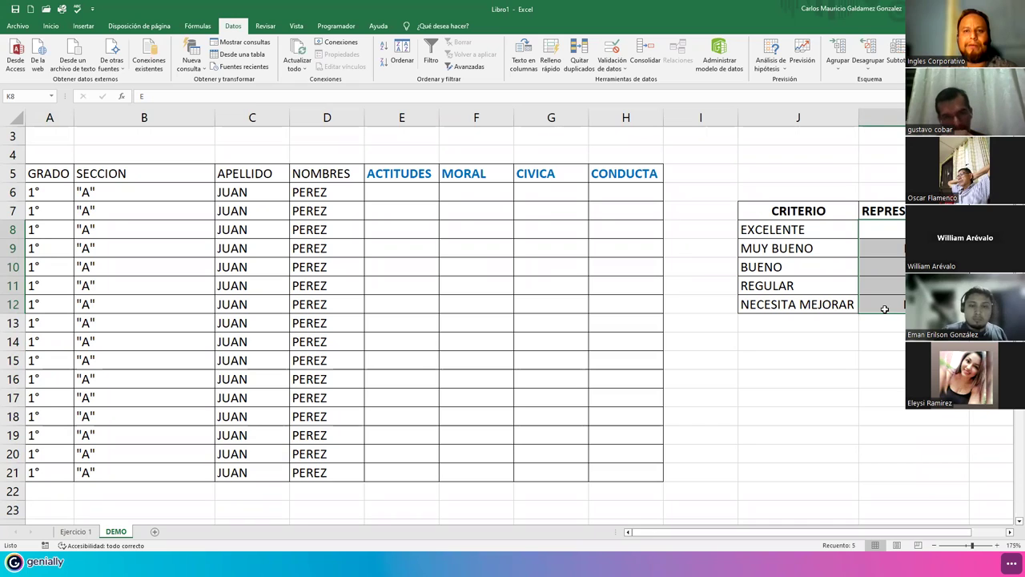
key(alt+Tab)
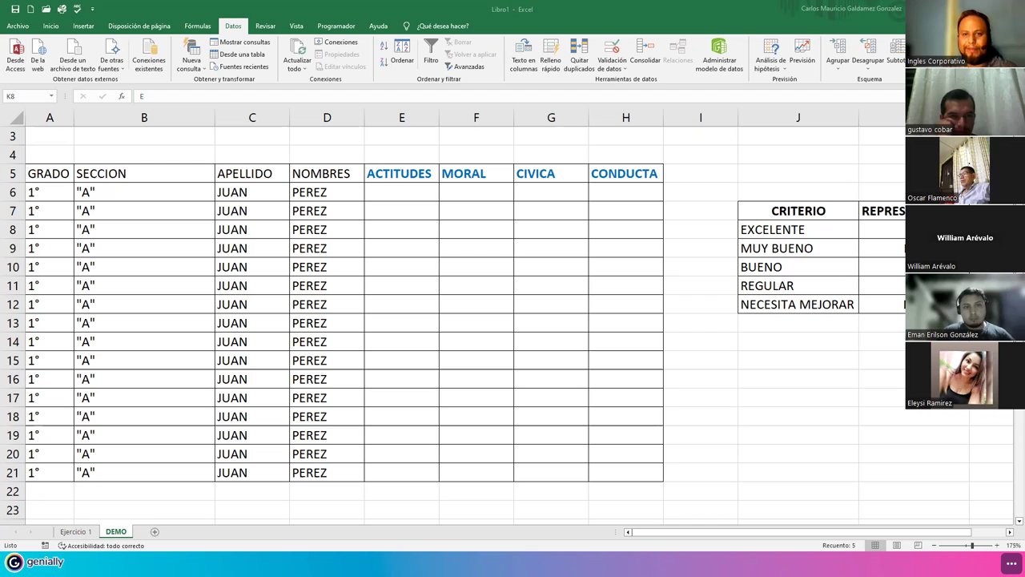
click(896, 238)
drag(896, 238, 896, 303)
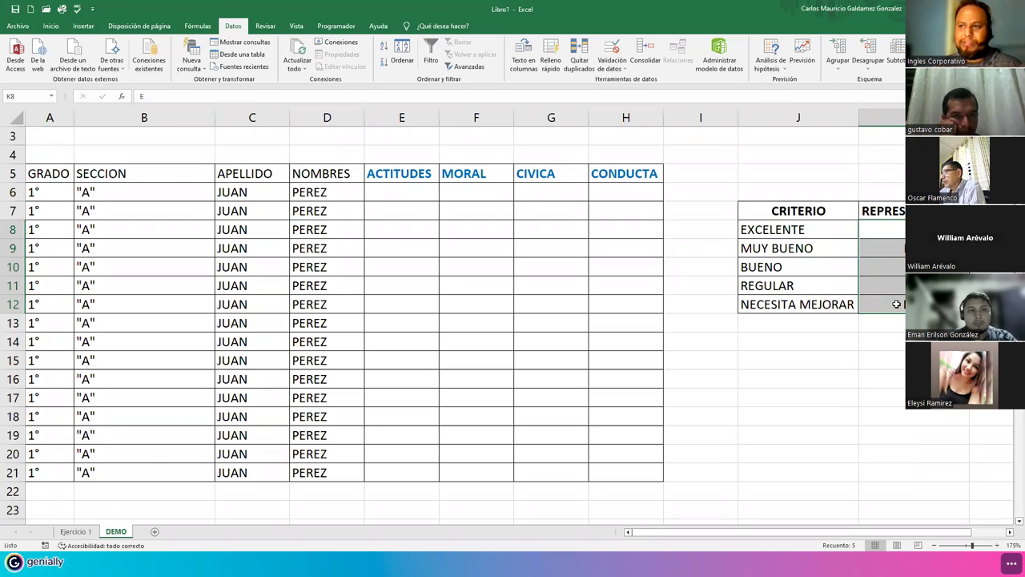
drag(34, 194, 312, 475)
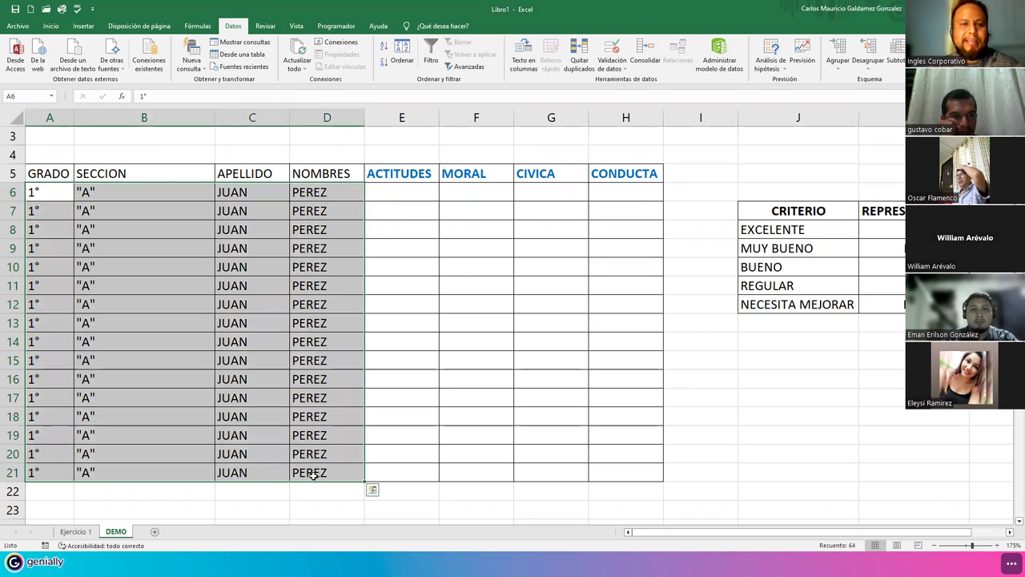
drag(423, 198, 632, 477)
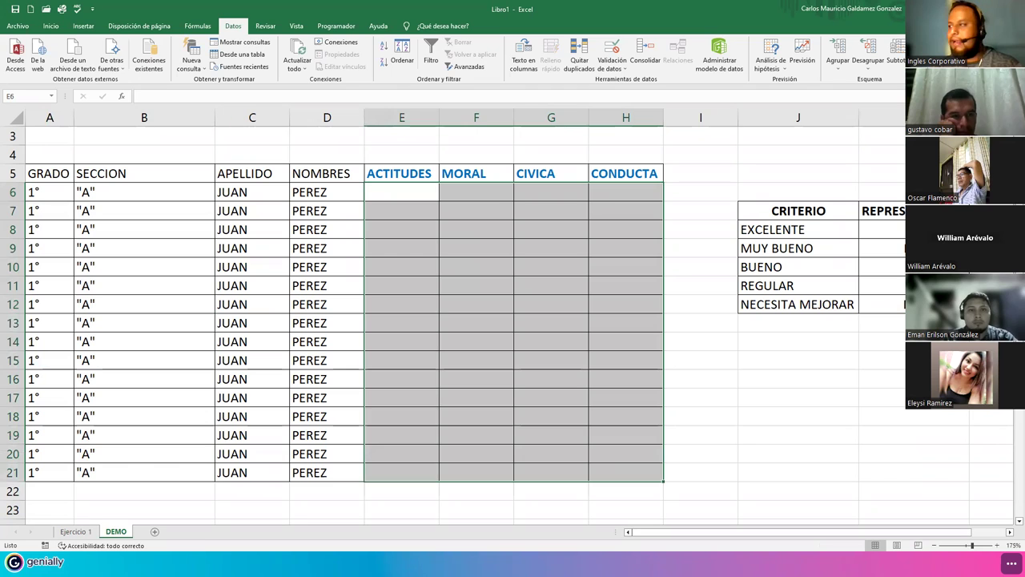
drag(881, 230, 881, 304)
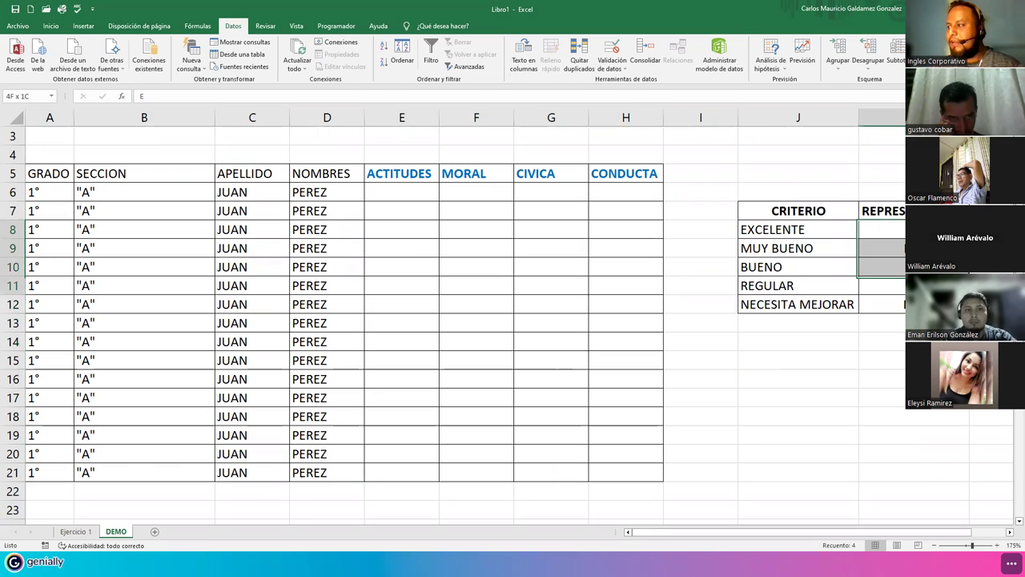
Step: Test the unrestricted grade cells by entering T in E12, and clear that entry
click(412, 310)
text(T)
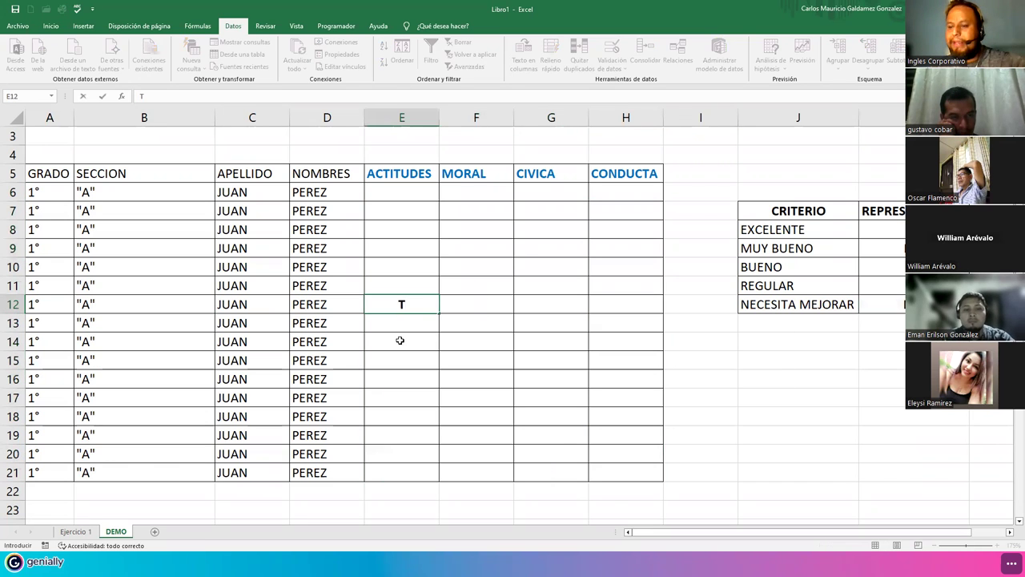
key(Return)
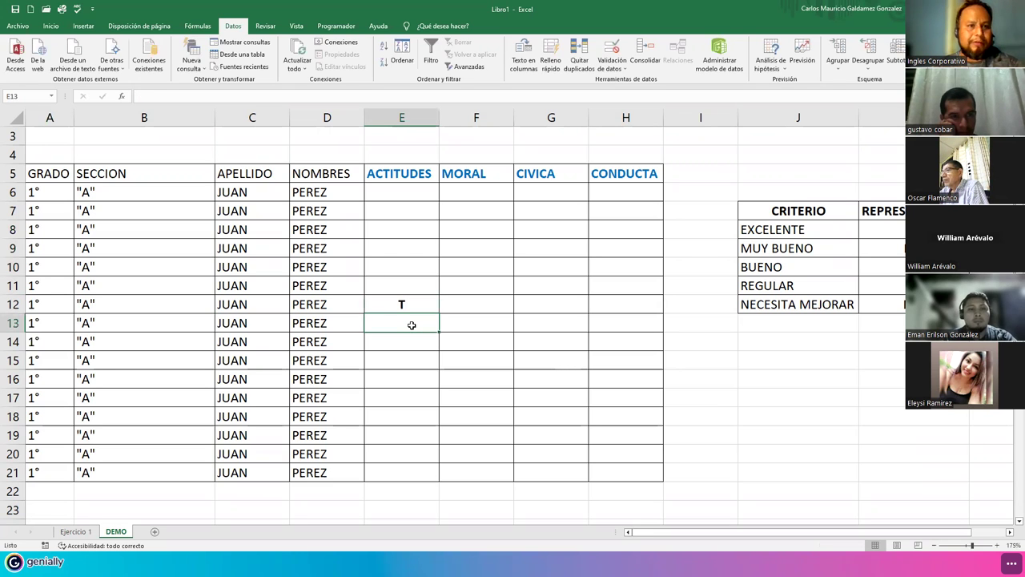
click(405, 305)
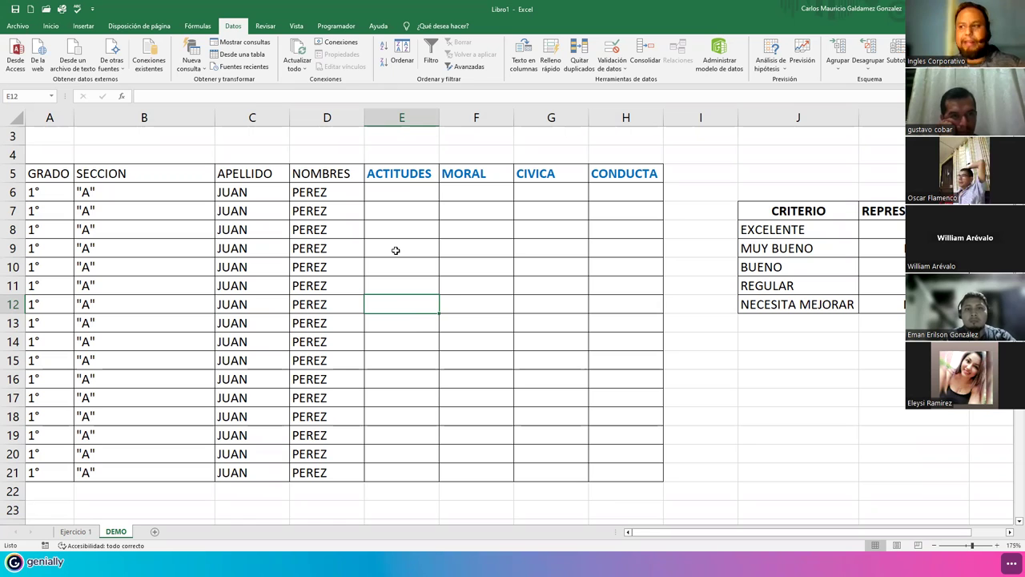
Step: Apply a Lista data validation rule to E6:H21 with the source values E;MB;B;R;NM
drag(394, 186, 605, 464)
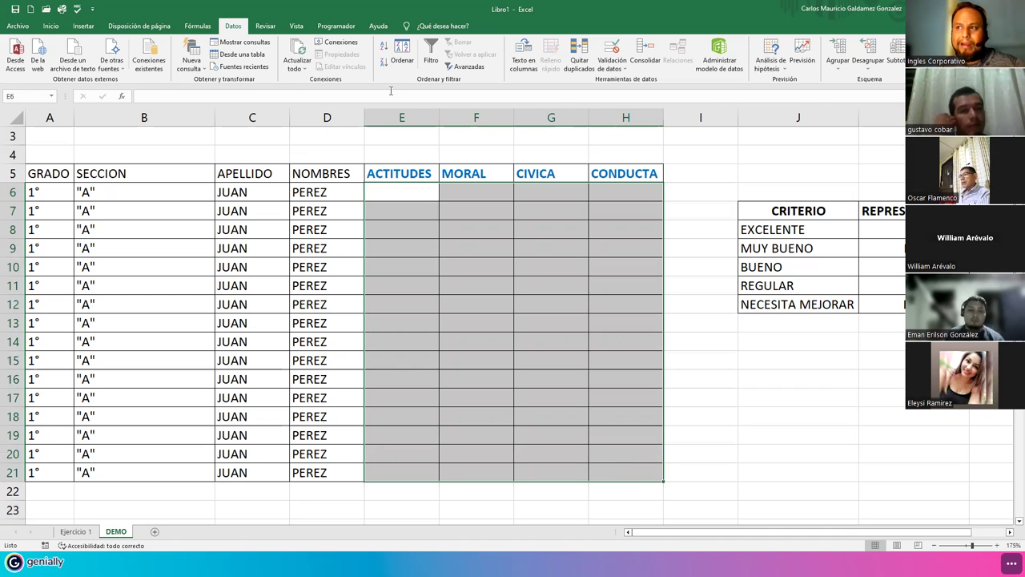
click(620, 55)
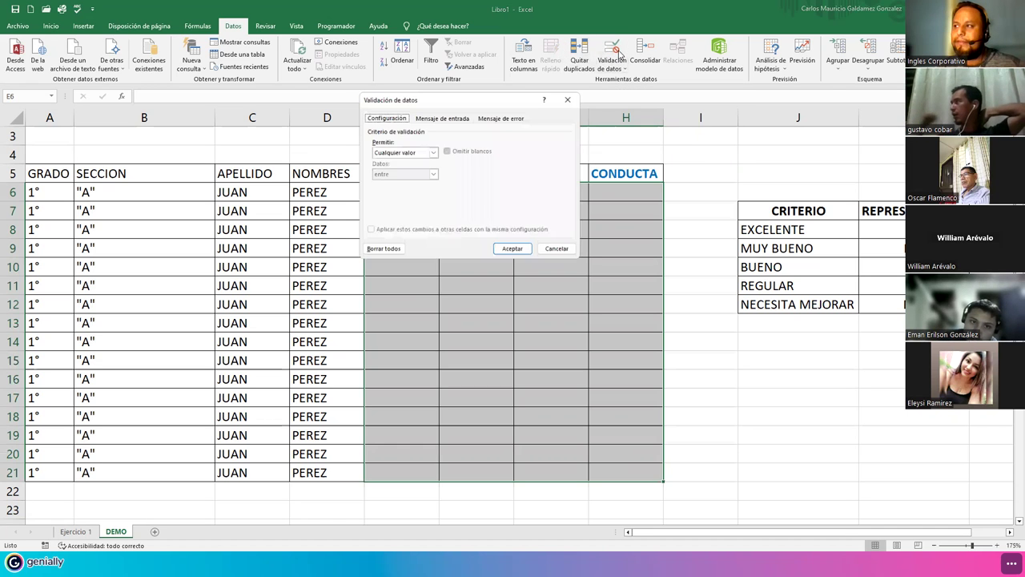
click(433, 153)
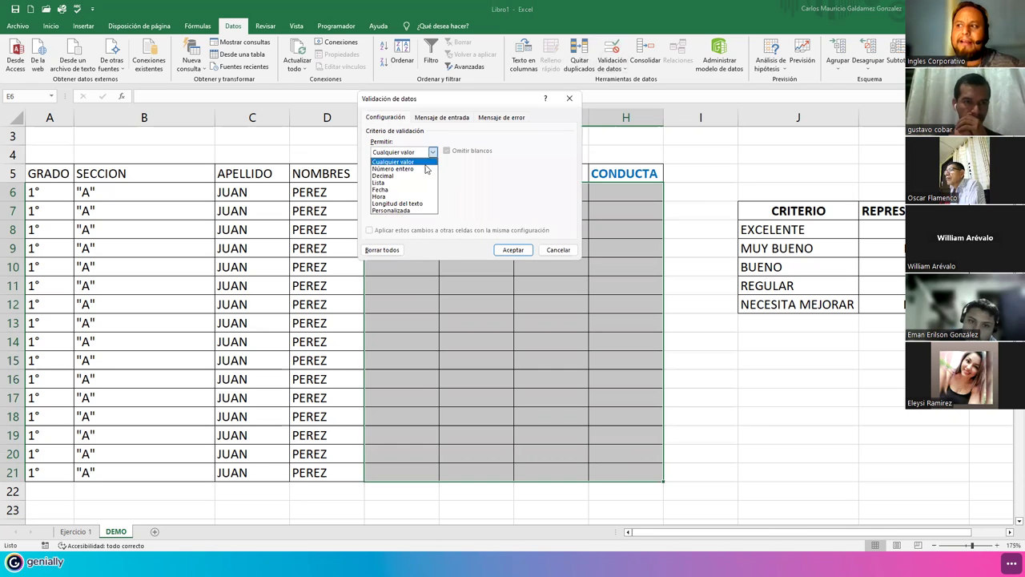
click(401, 182)
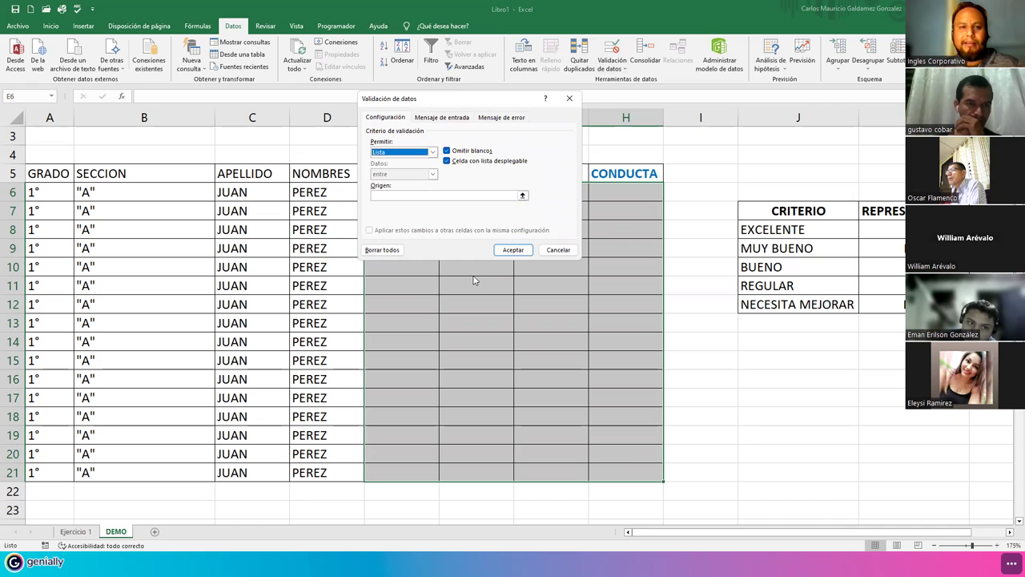
click(405, 196)
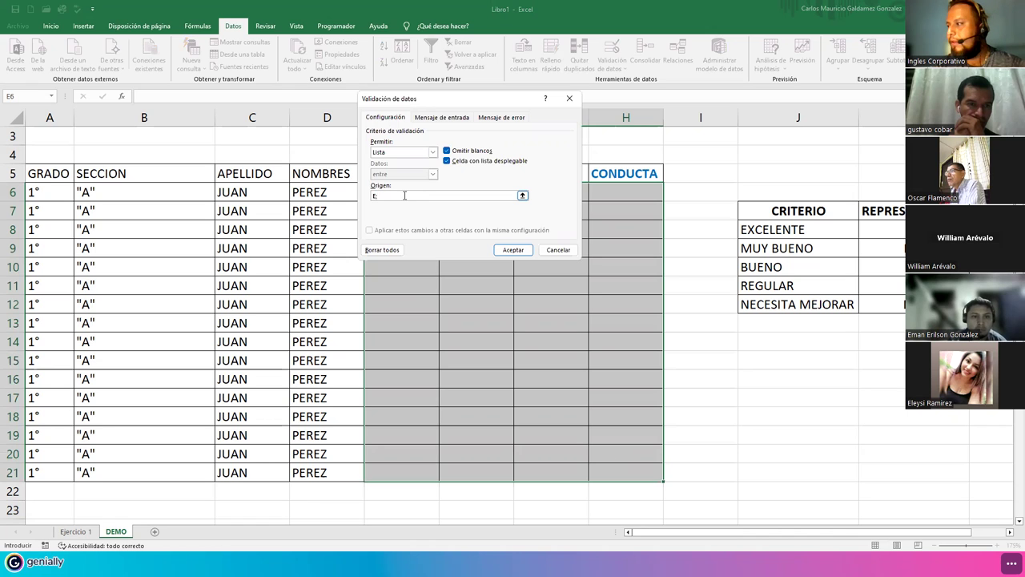
text(E;MB)
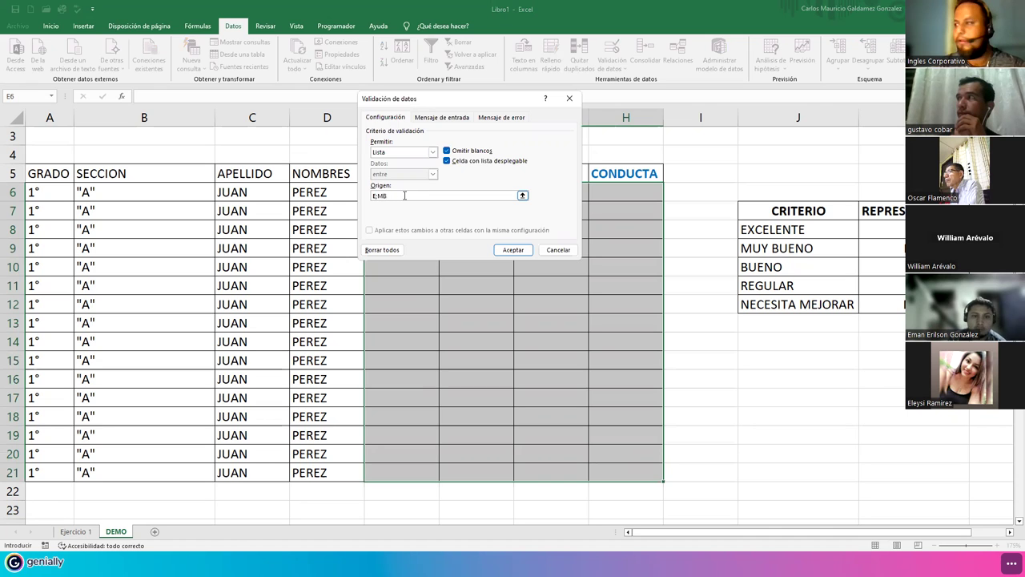
text(;)
text(B;)
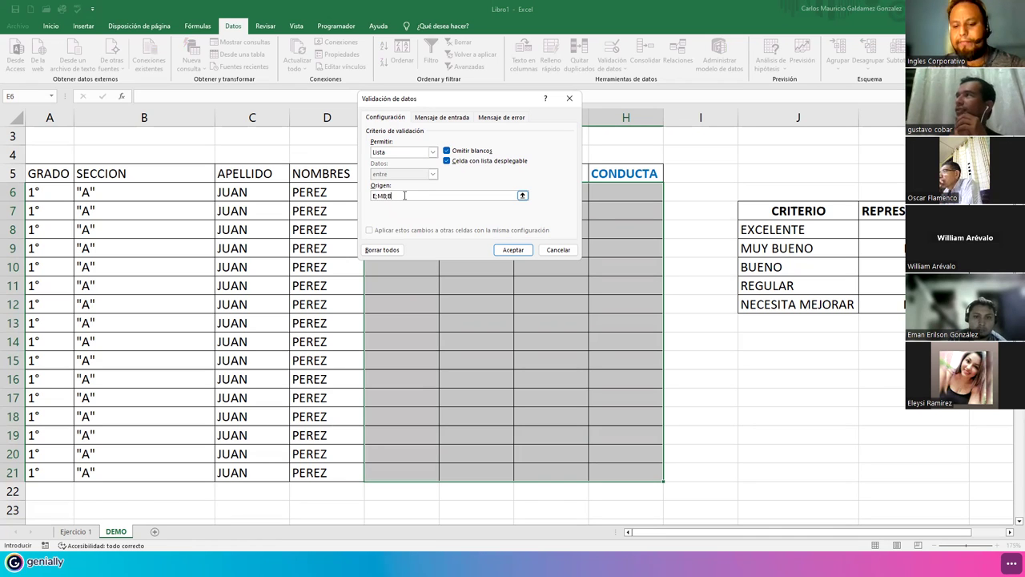
text(R;NM)
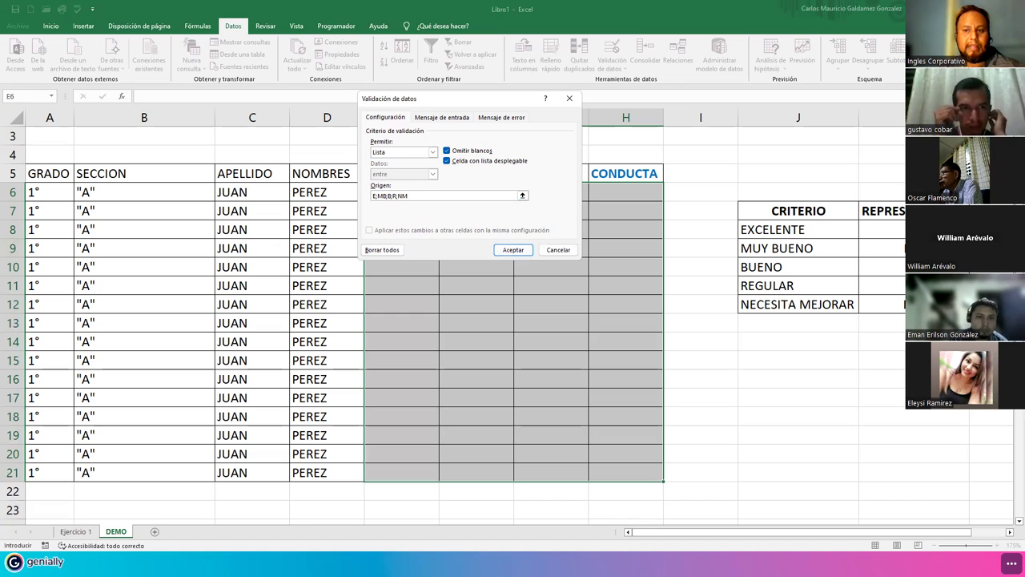
key(Return)
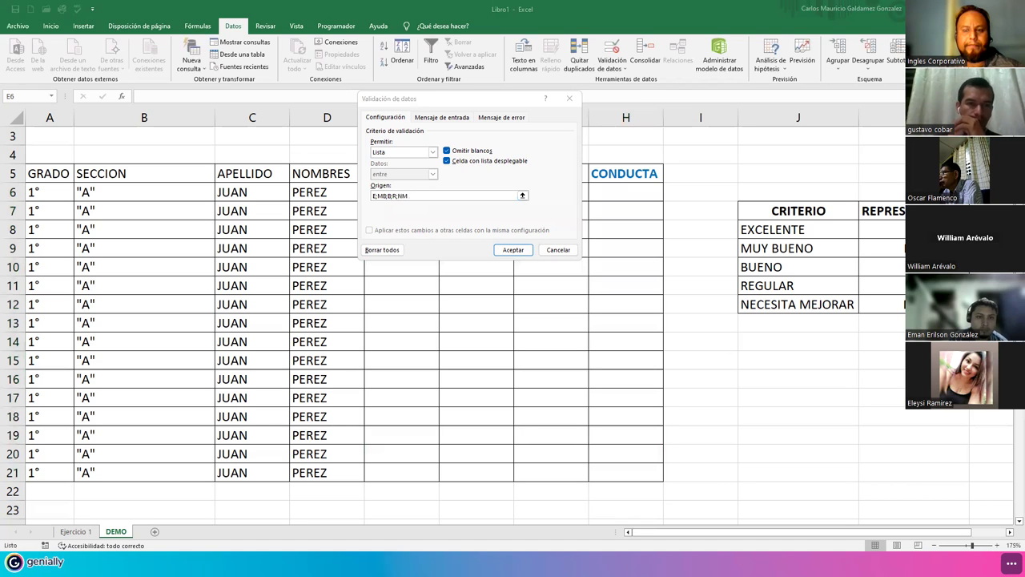
click(517, 253)
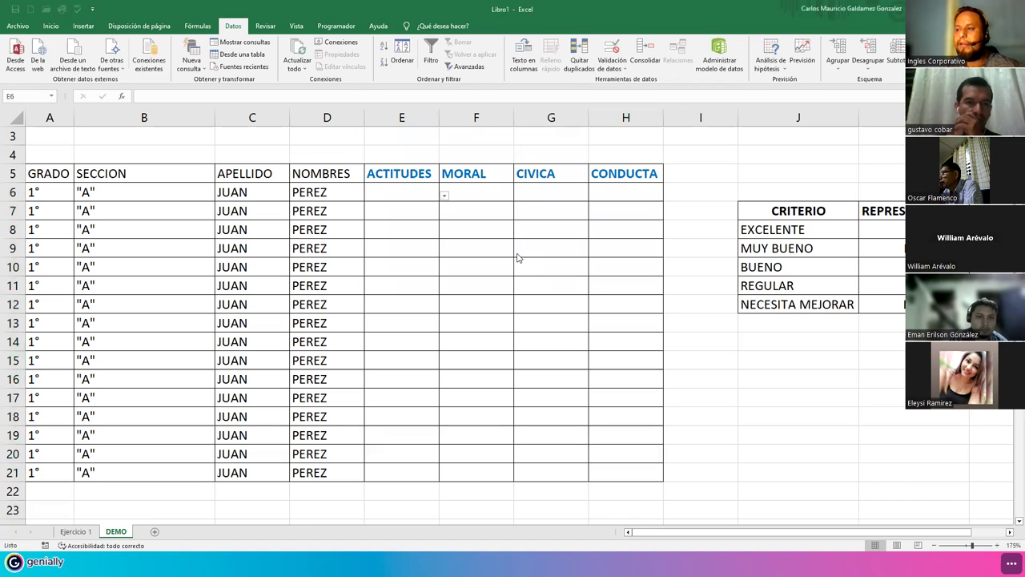
Step: Check cells across the ACTITUDES, MORAL, CIVICA and CONDUCTA columns for the validation dropdown
click(473, 296)
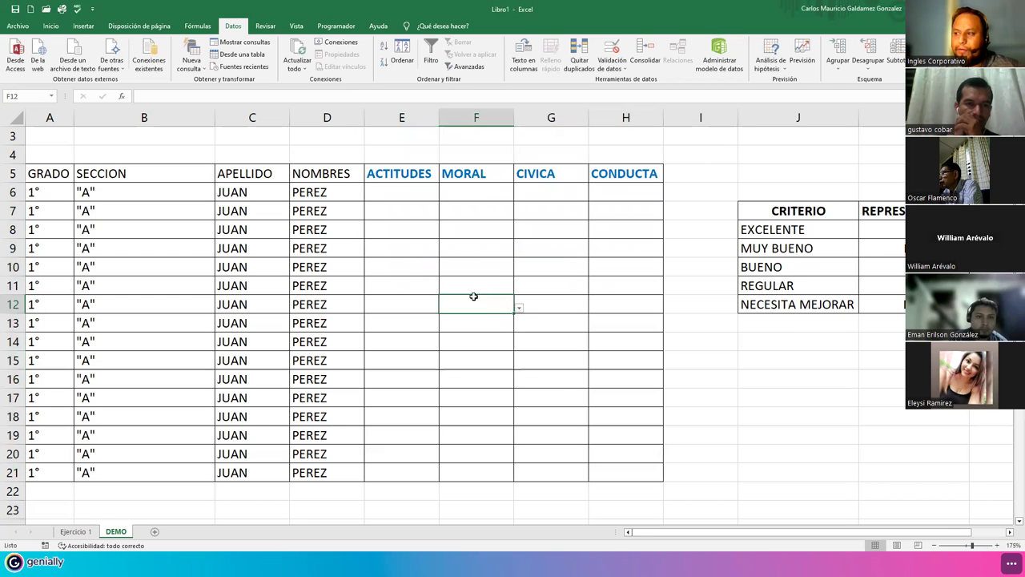
click(397, 291)
click(547, 297)
click(622, 360)
click(615, 450)
click(517, 436)
click(460, 420)
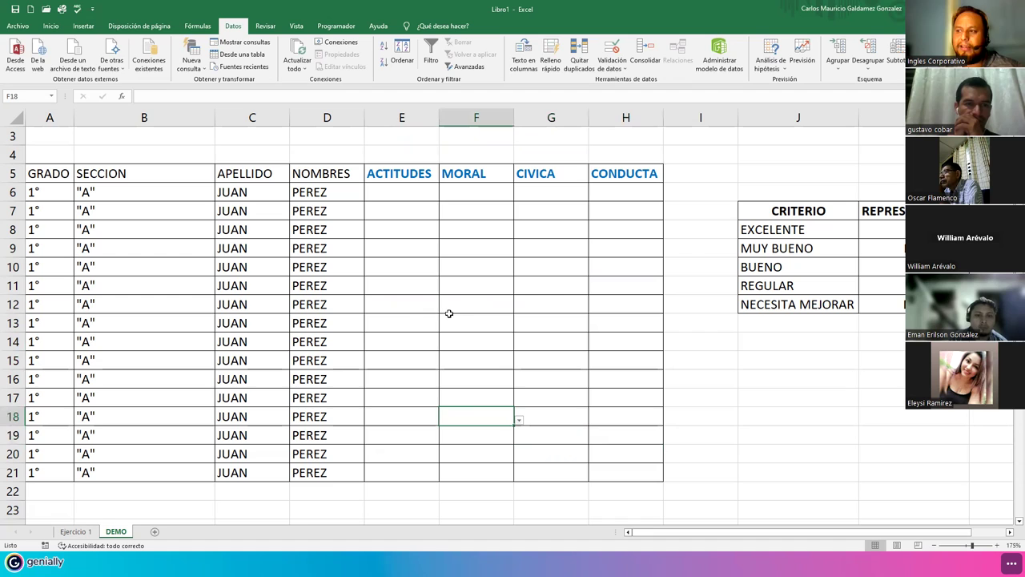
click(392, 237)
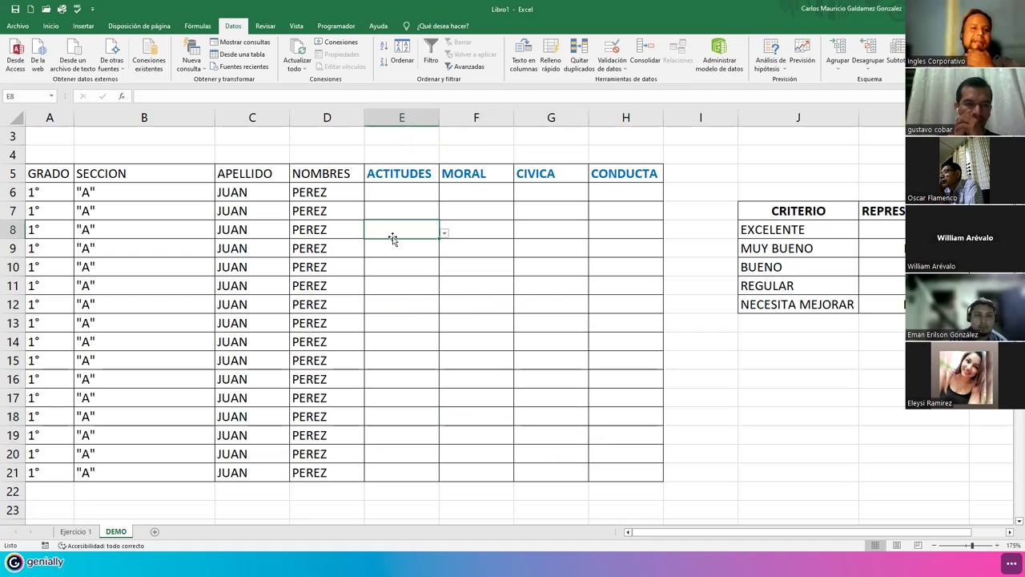
Step: Choose ACTITUDES grades from the validation list: MB in E6, R in E7 and E in E8
click(410, 189)
click(444, 197)
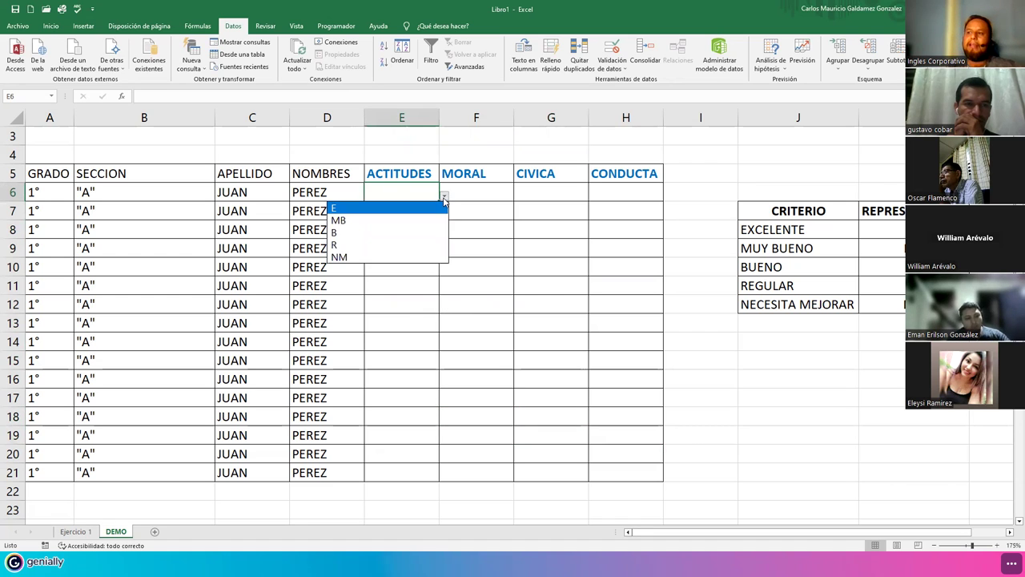
click(365, 222)
click(421, 223)
click(422, 209)
click(443, 215)
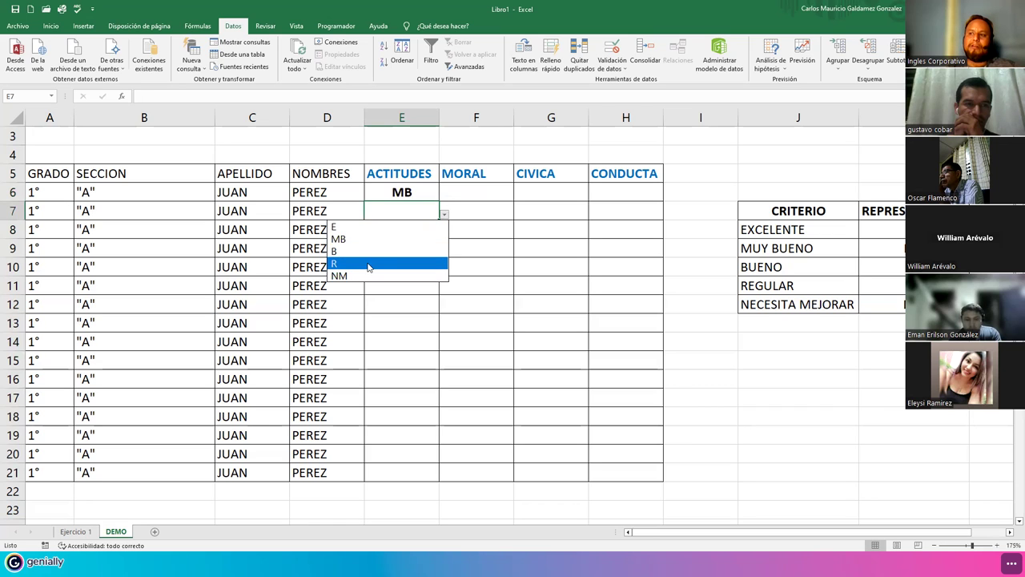
click(369, 267)
click(435, 230)
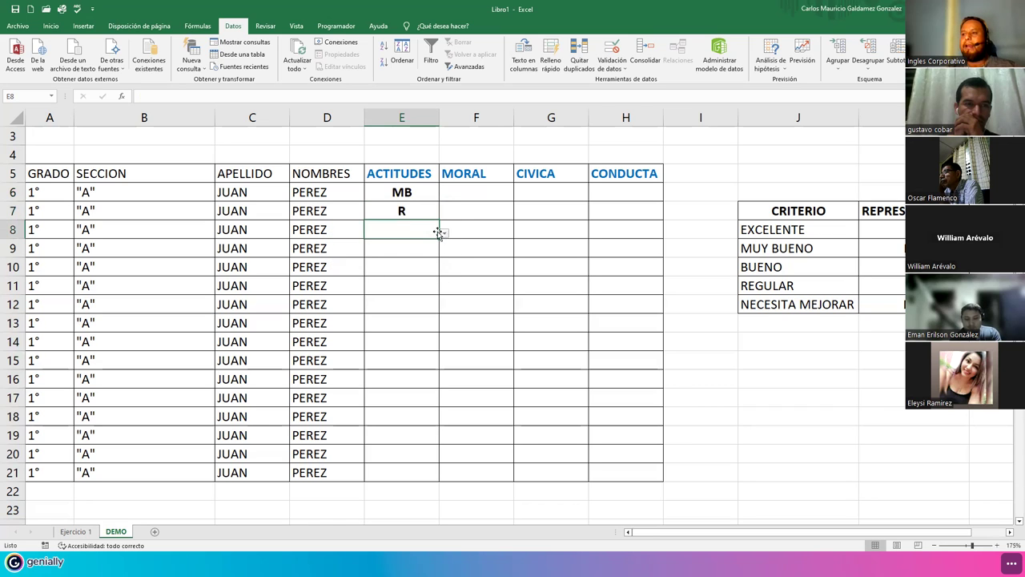
click(445, 234)
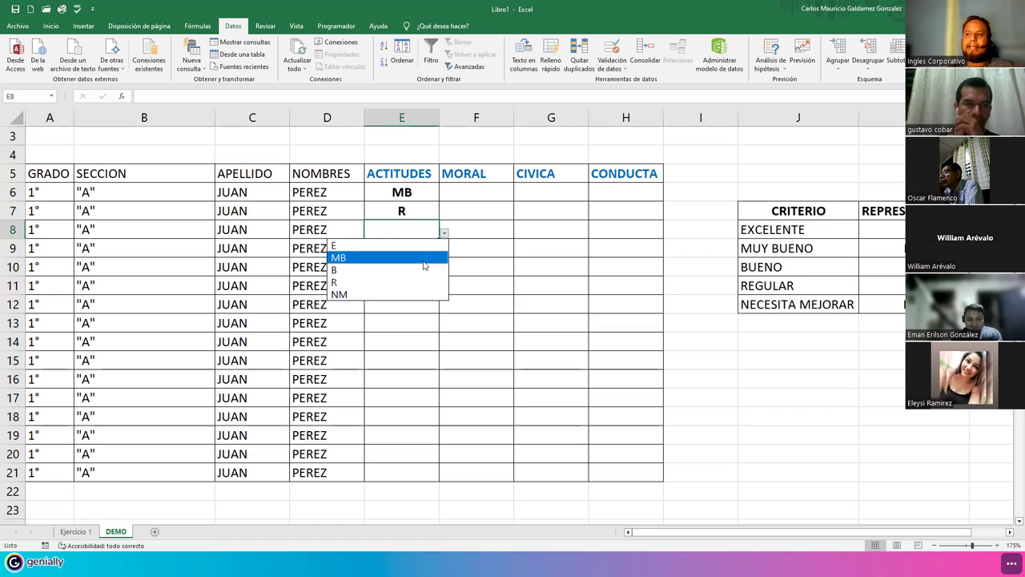
click(377, 245)
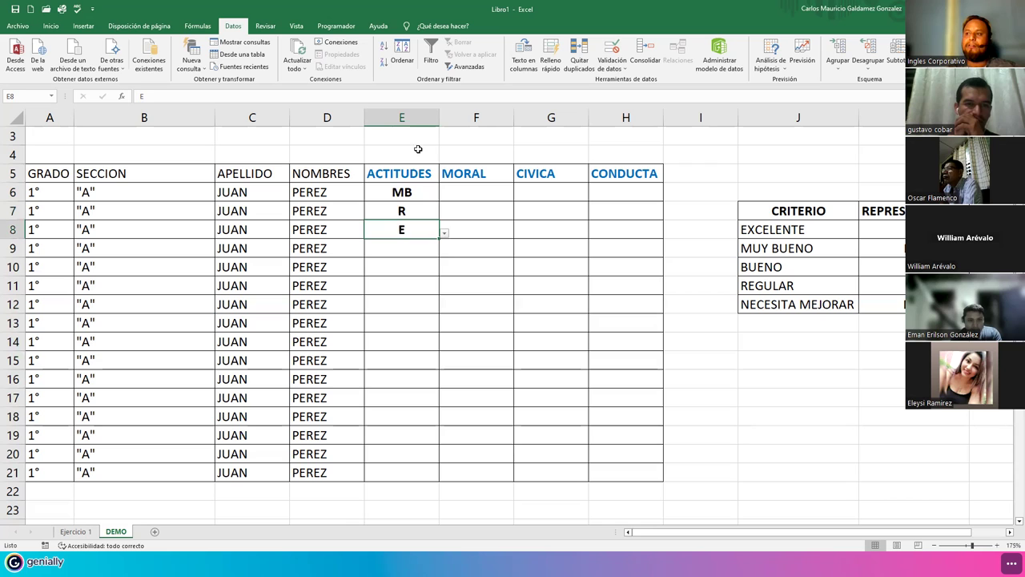
Step: Center the ACTITUDES, MORAL, CIVICA and CONDUCTA headings in E5:H5
drag(412, 172, 625, 172)
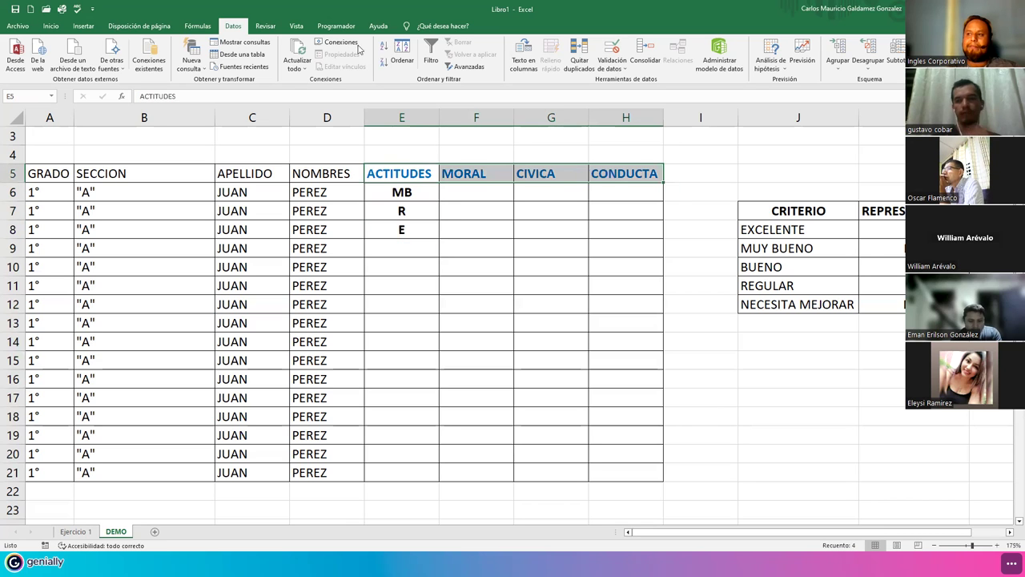
click(48, 26)
click(236, 62)
click(484, 322)
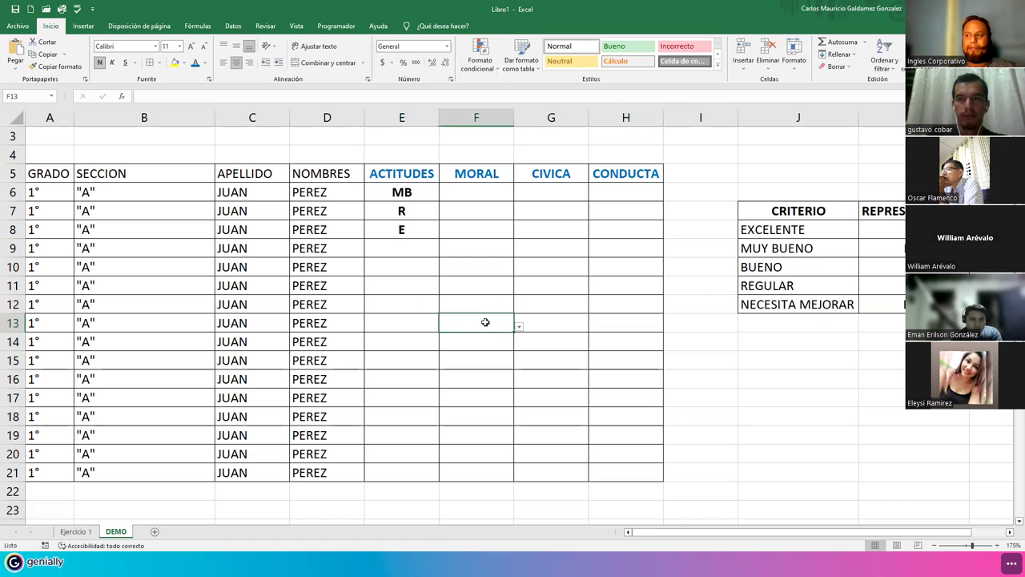
Step: Fill the E grade from E8 down to E21, and choose MB in F6 and fill it down to F21
click(419, 228)
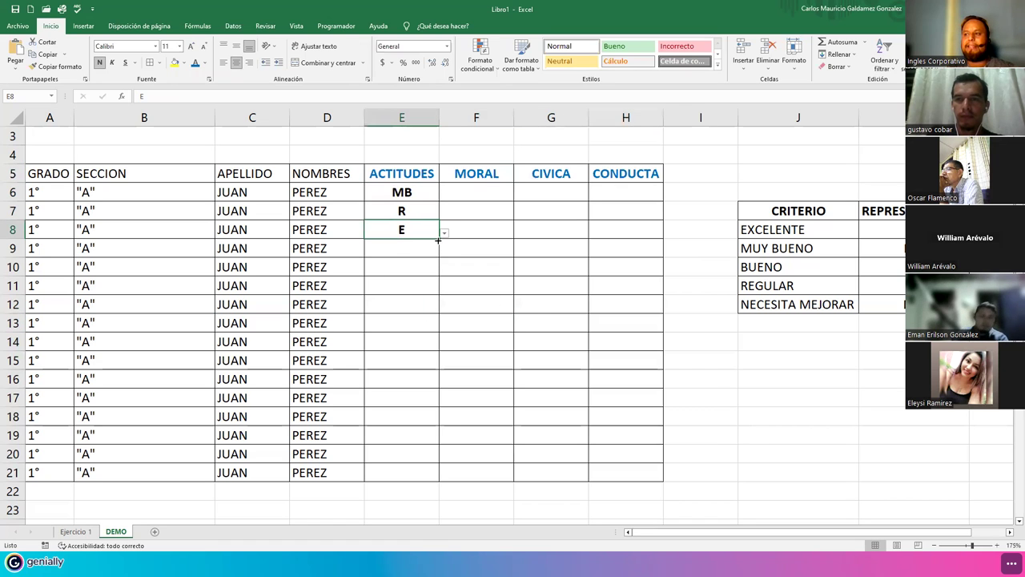
drag(439, 237, 440, 479)
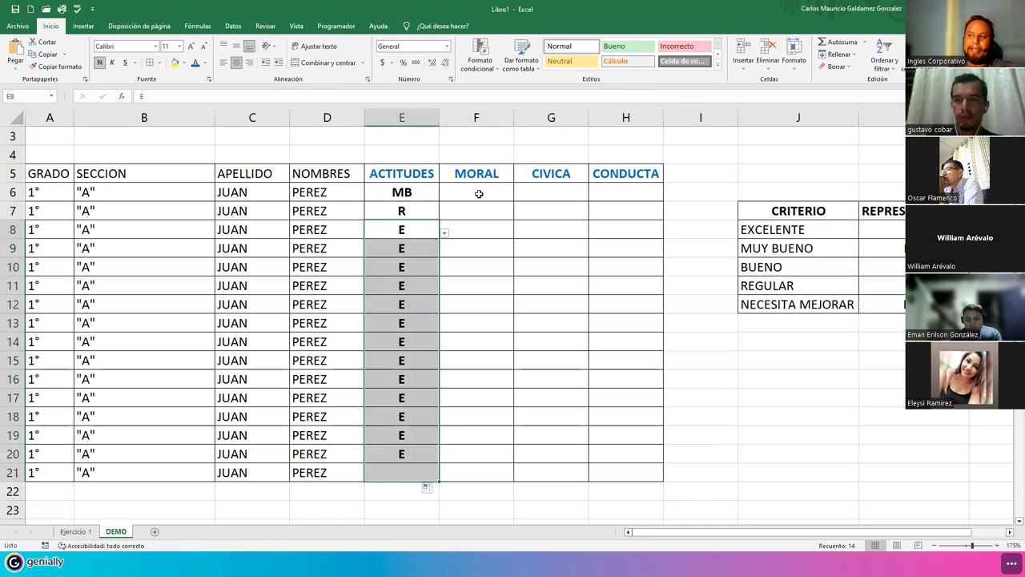
click(490, 194)
click(519, 197)
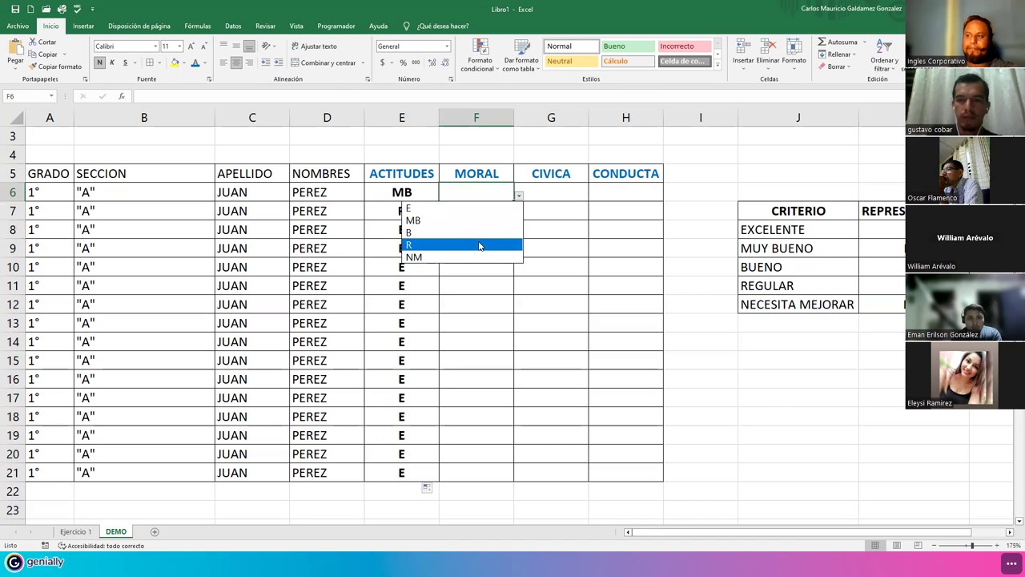
click(472, 223)
double_click(516, 202)
Step: Choose B from the validation list in CIVICA cell G6 and fill it down to G21
click(561, 192)
click(594, 195)
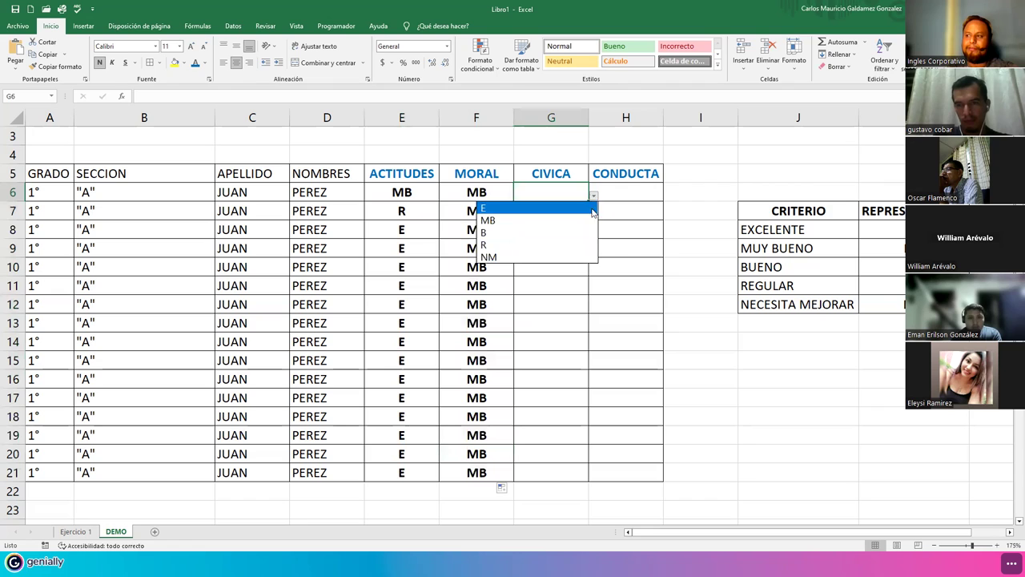
click(545, 234)
click(591, 203)
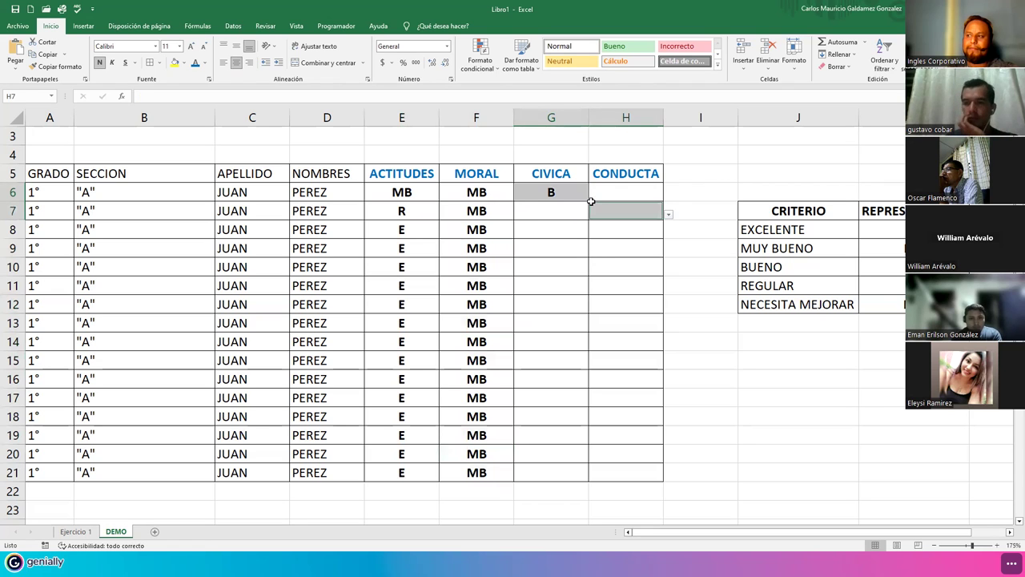
click(588, 203)
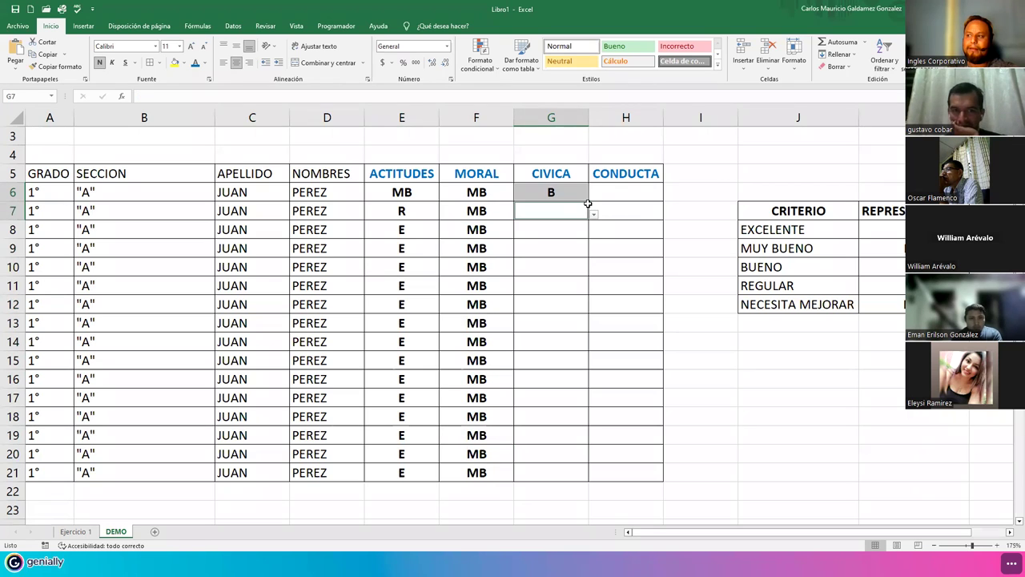
click(587, 196)
double_click(589, 201)
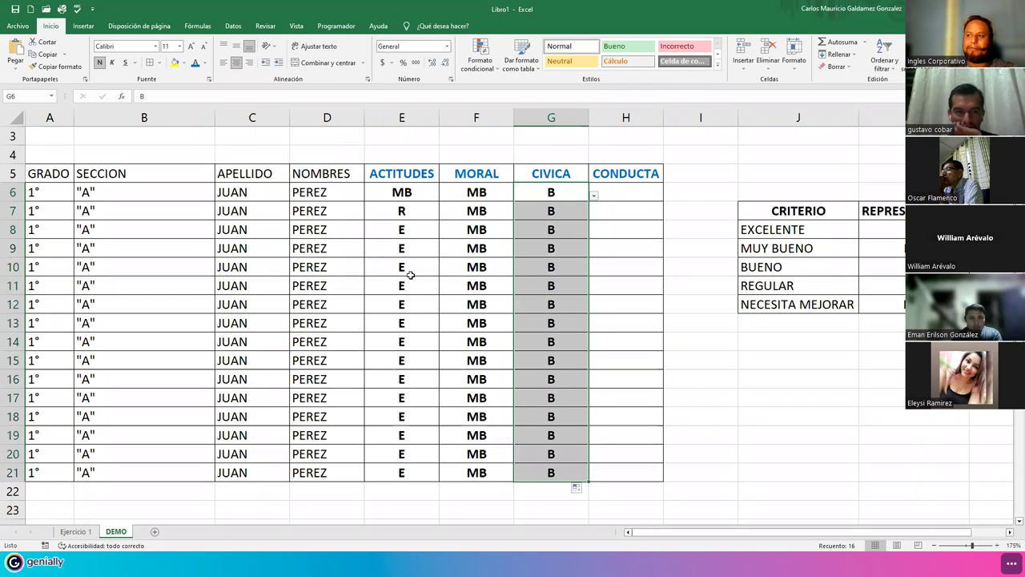
Step: Change the CIVICA grade in G8 to E using the validation list
click(582, 233)
click(594, 233)
click(590, 244)
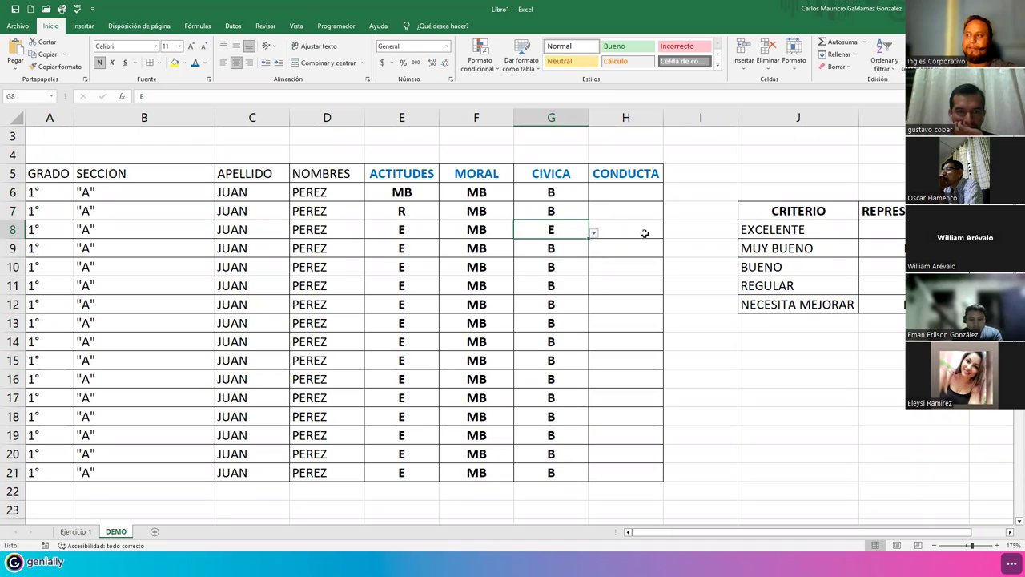
Step: Choose MB from the validation list in CONDUCTA cell H6 and fill it down to H21
click(651, 191)
click(670, 196)
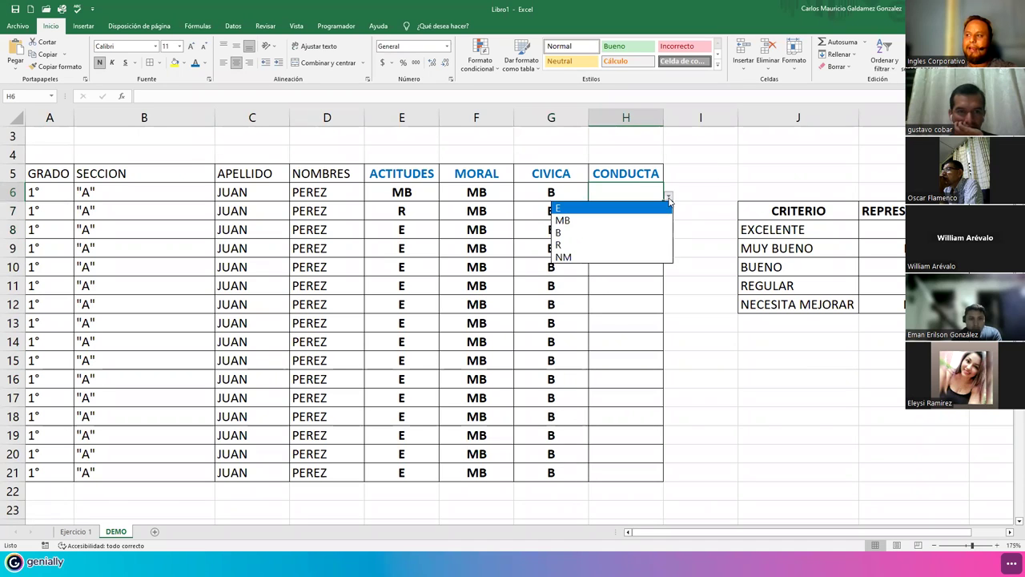
click(642, 221)
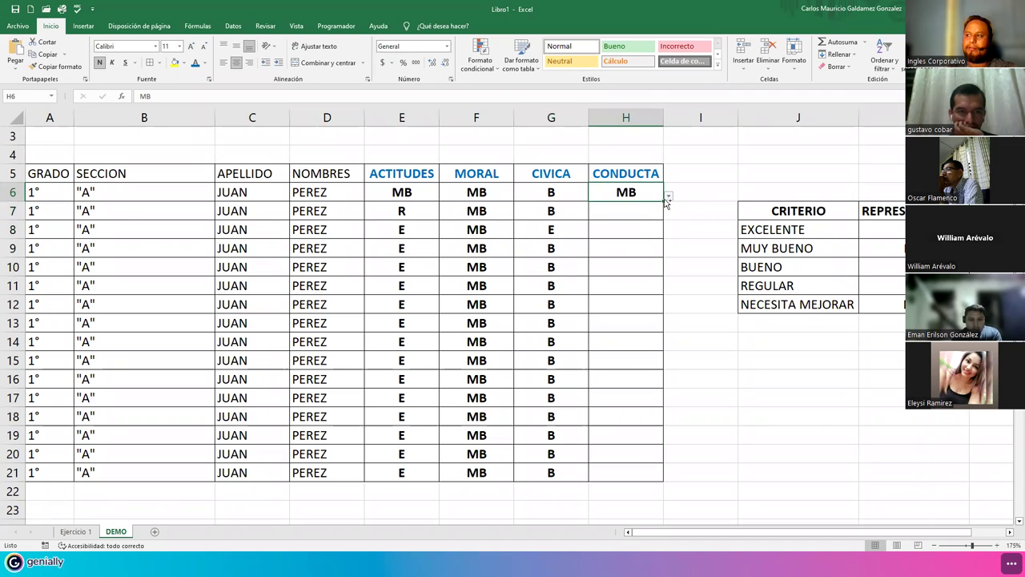
double_click(664, 202)
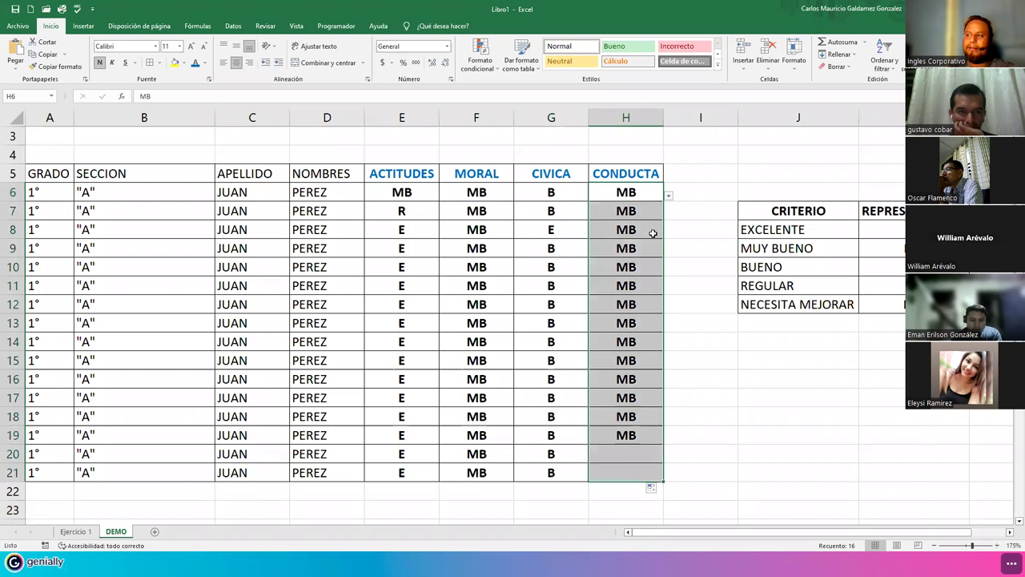
Step: Change the CONDUCTA grade in H8 to E using the validation list
click(653, 231)
click(668, 232)
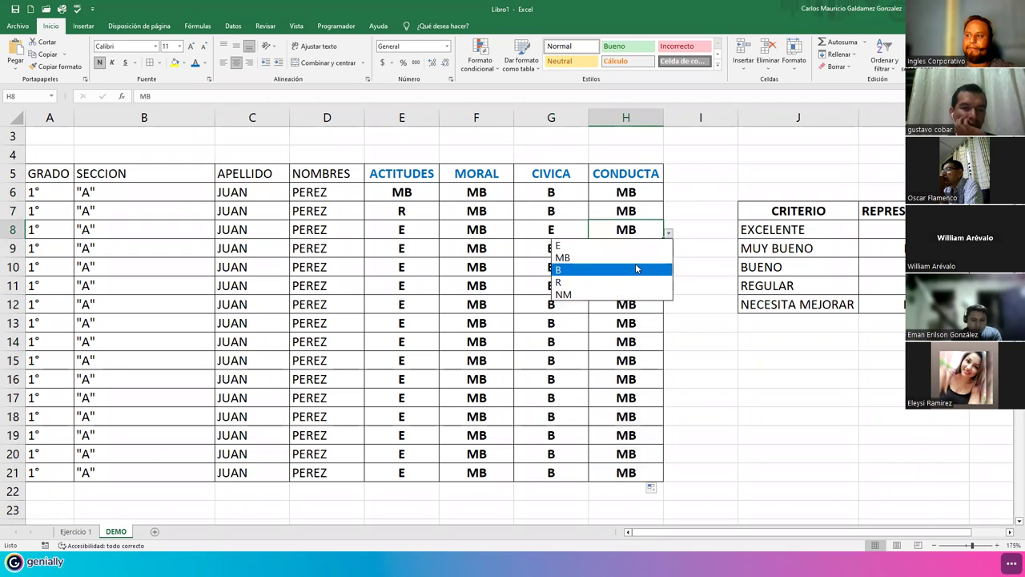
click(633, 245)
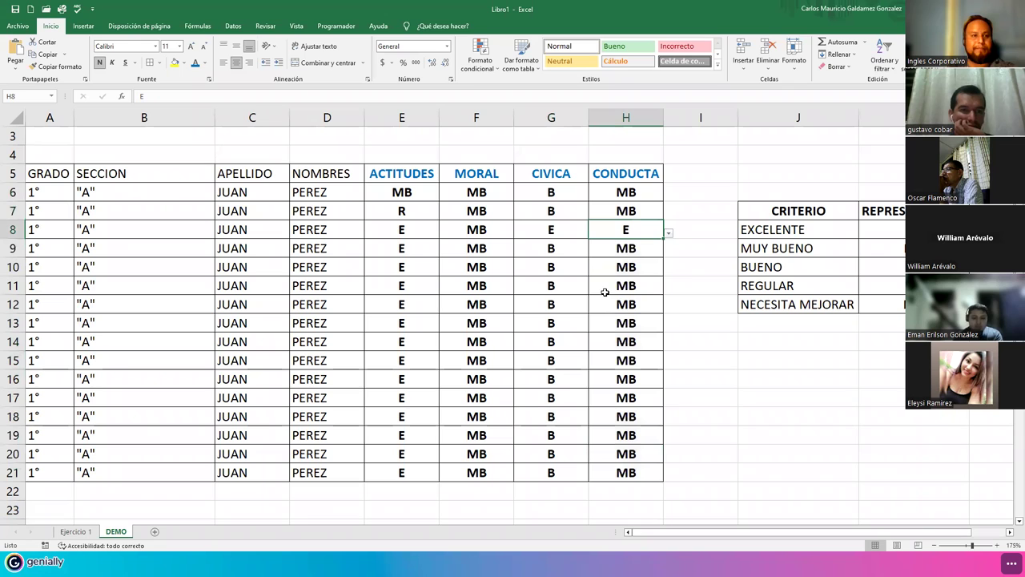
Step: Test the list validation by entering the unlisted code X in MORAL cell F13, and cancel the entry
click(463, 322)
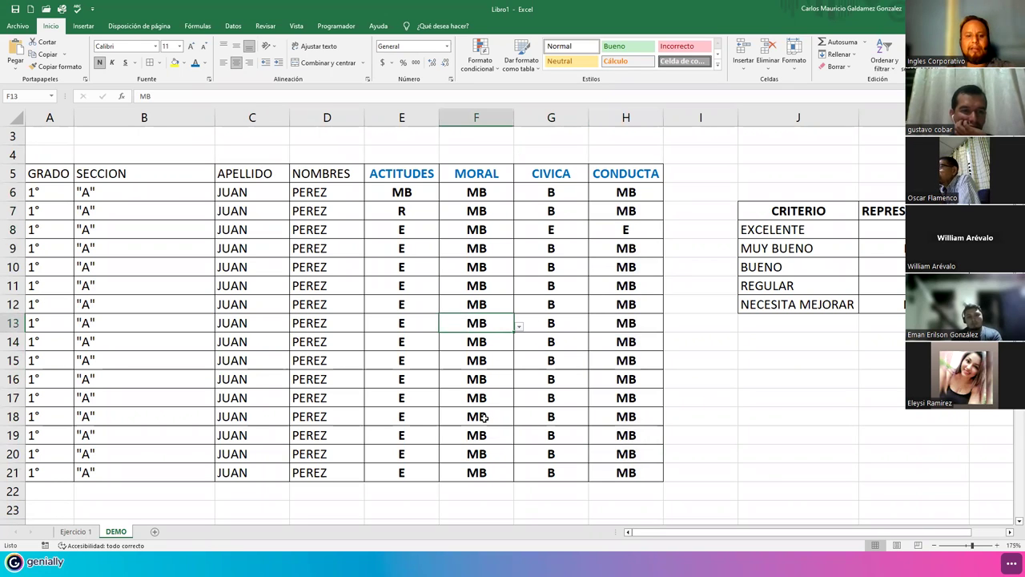
text(X)
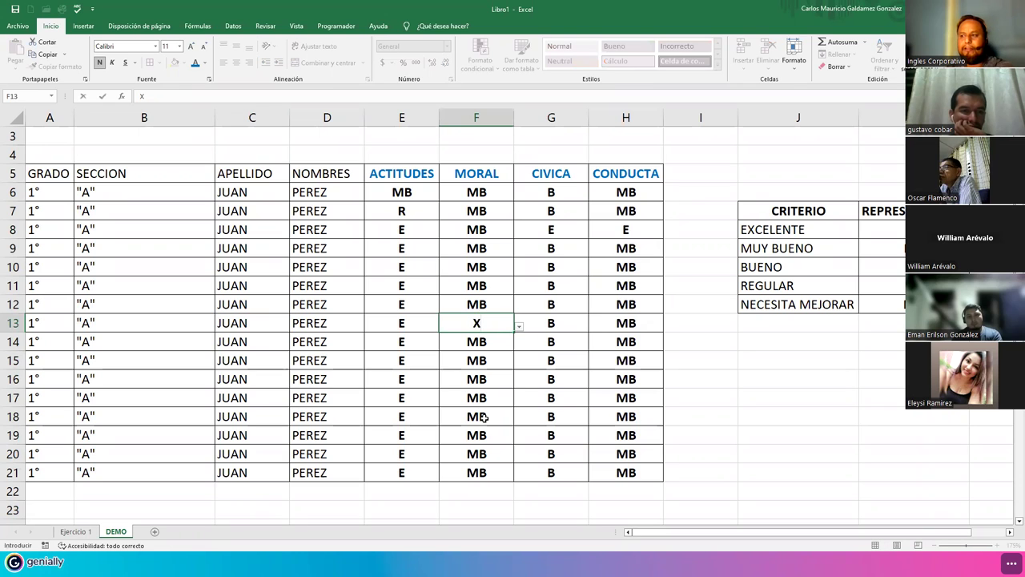
key(Return)
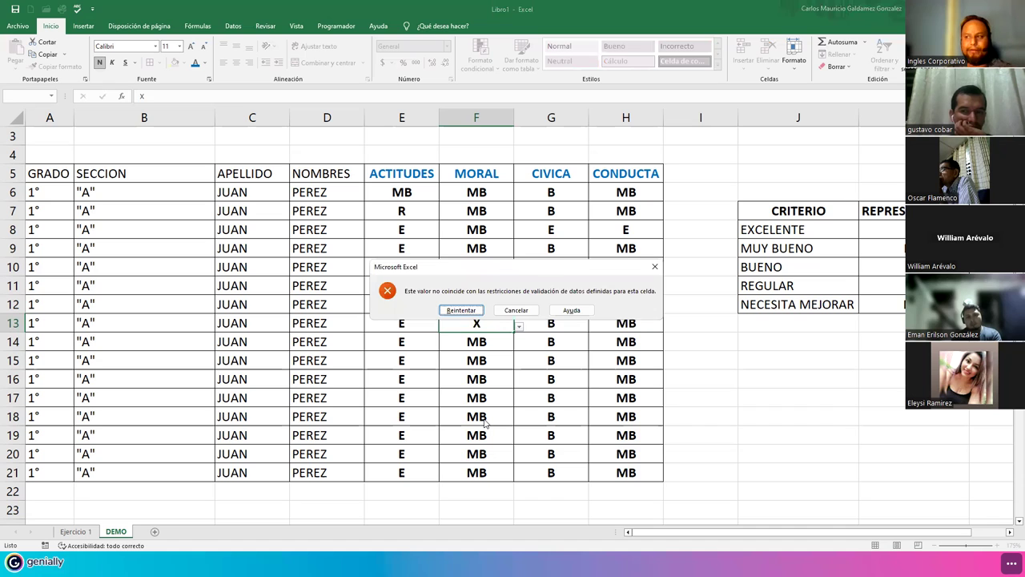
key(Escape)
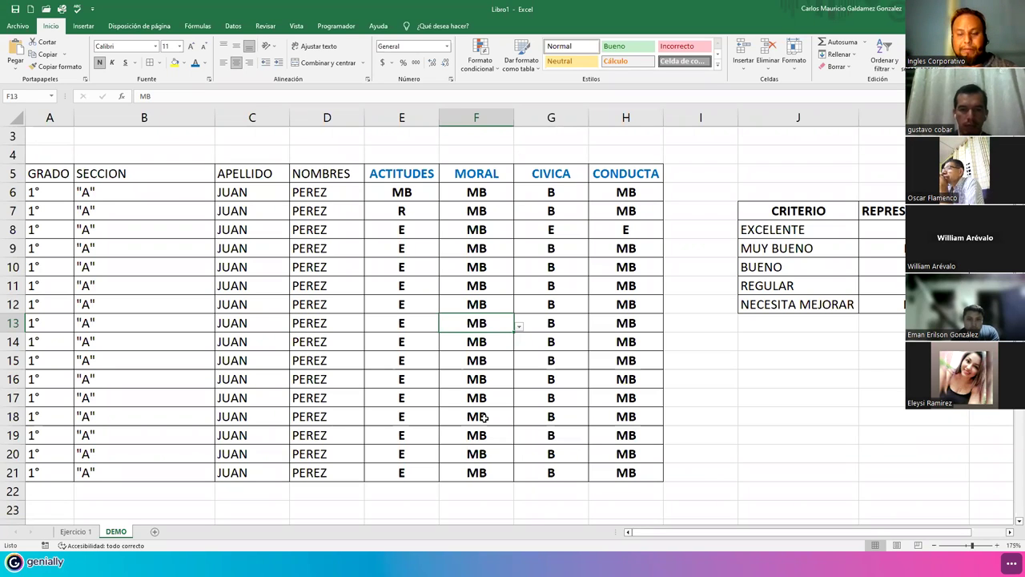
Step: Delete the empty rows 1 to 3 above the grading table on the DEMO sheet
click(425, 359)
scroll(426, 368, down, 7)
scroll(426, 372, up, 8)
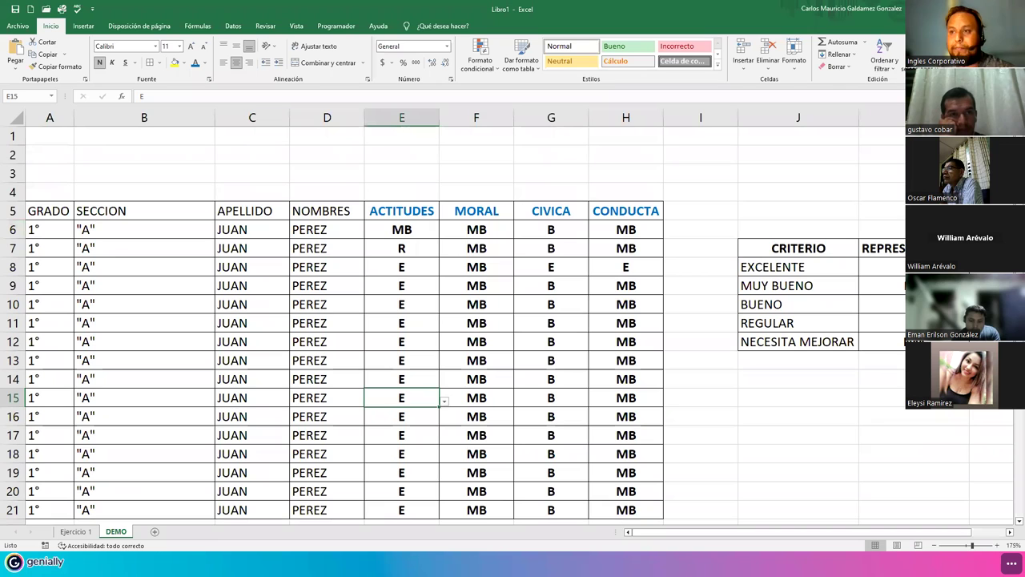
drag(13, 136, 13, 174)
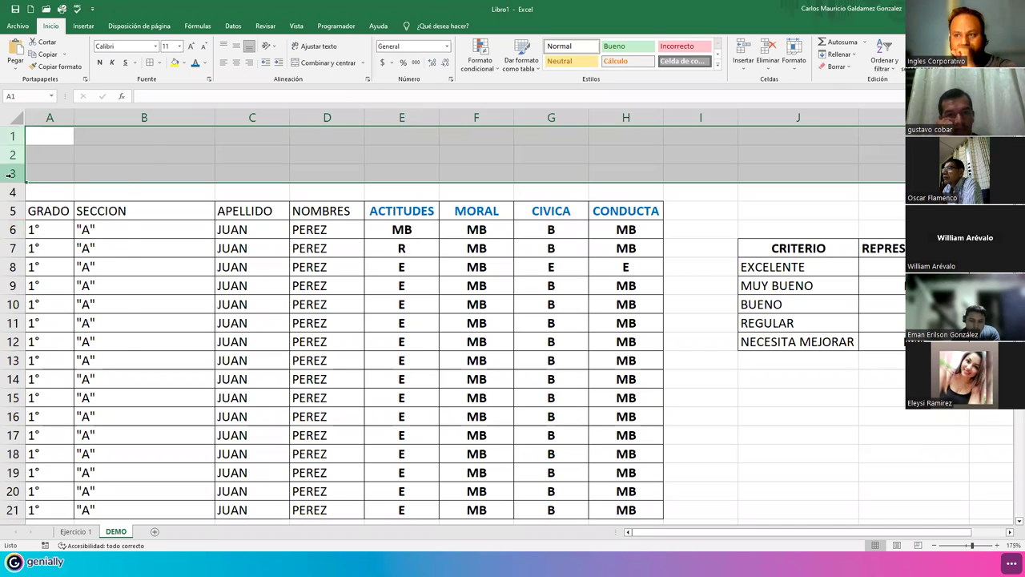
right_click(13, 174)
click(39, 282)
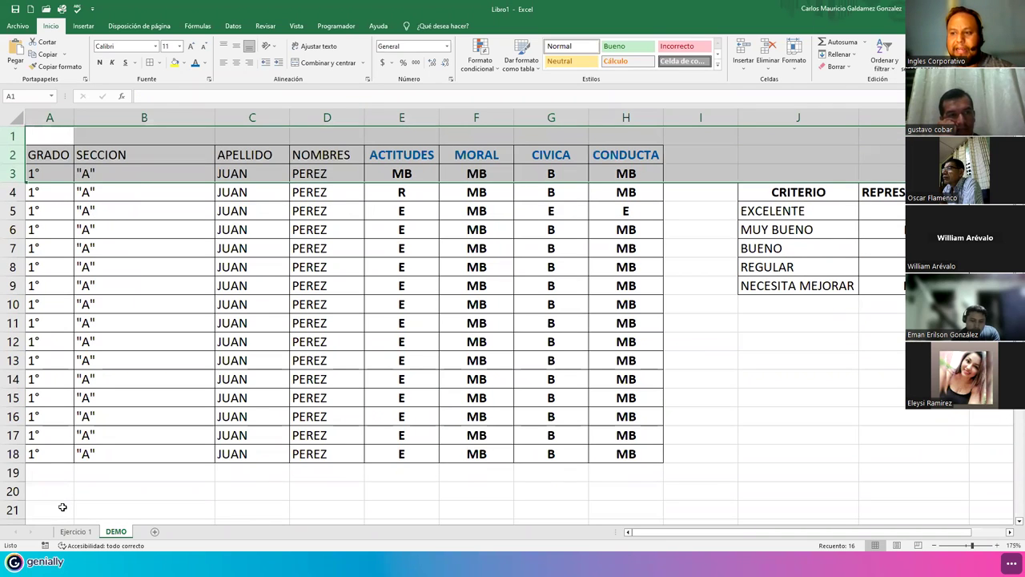
Step: Rename the Ejercicio 1 invoice sheet as Ejercicio 14
click(77, 531)
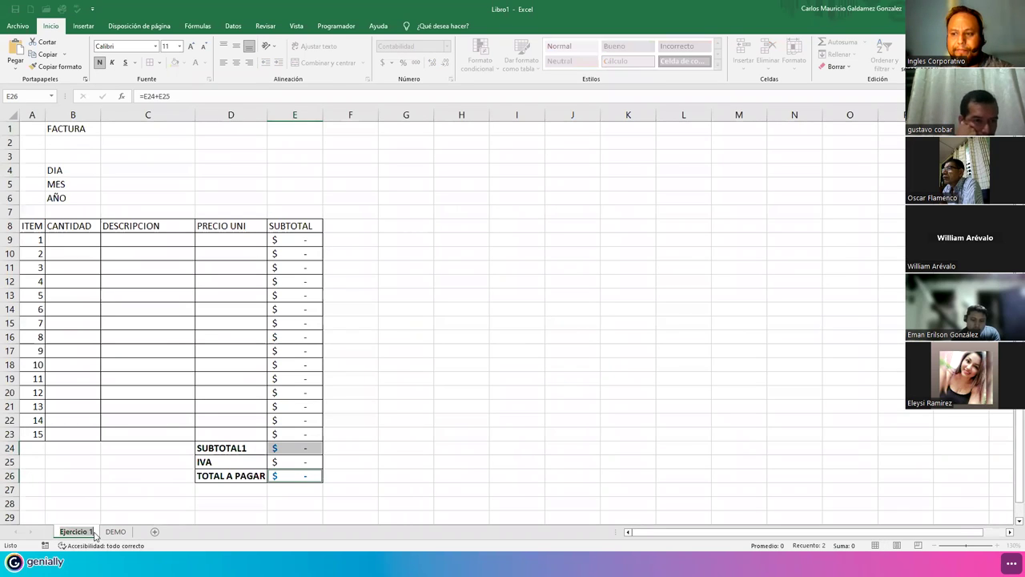
text(4)
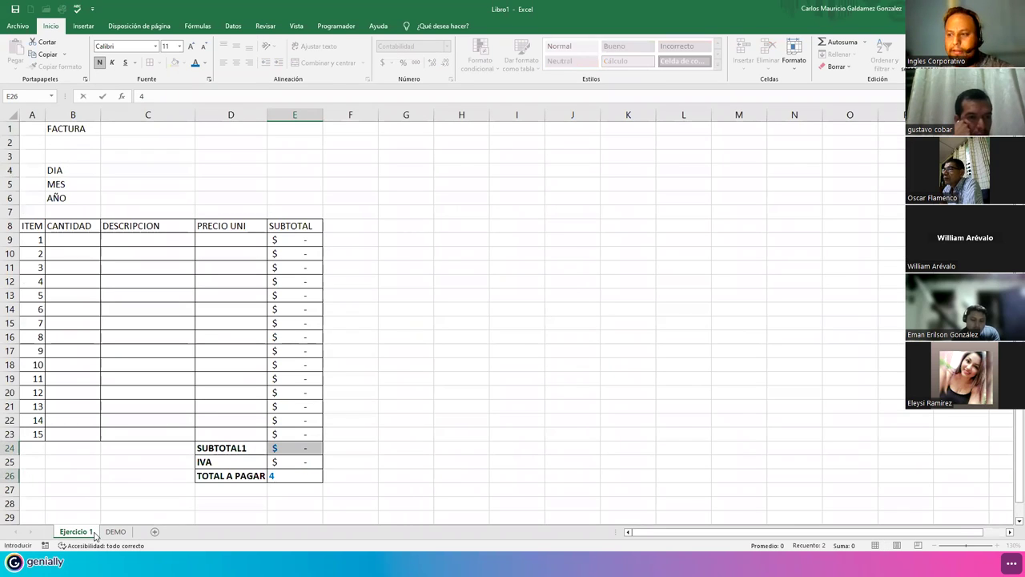
key(Escape)
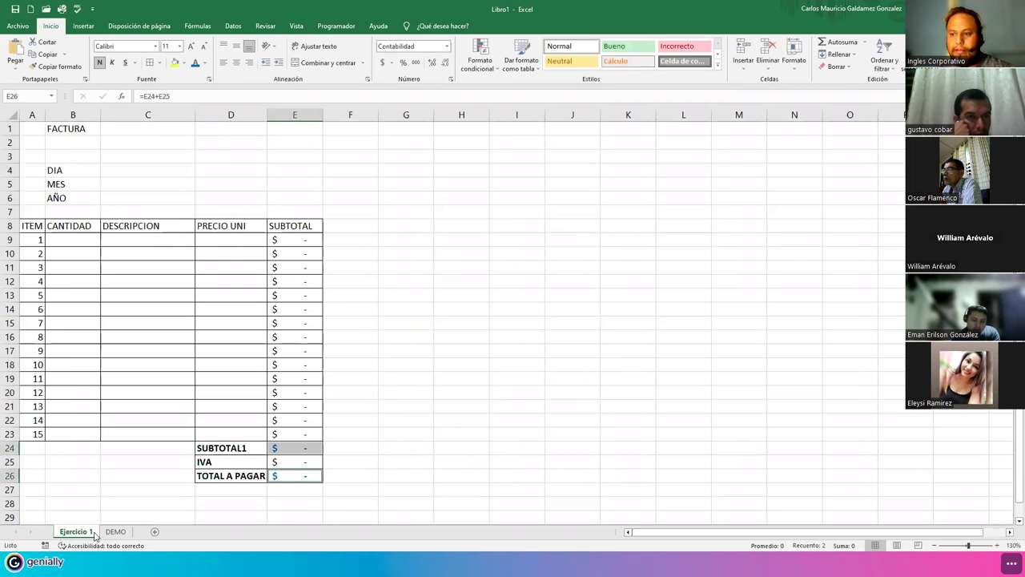
double_click(89, 532)
click(93, 532)
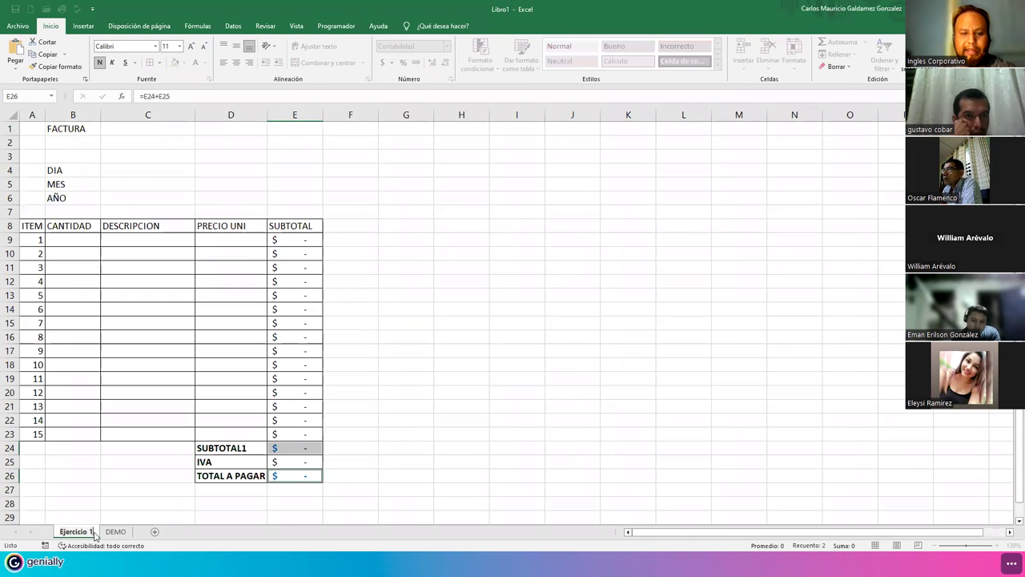
text(4)
key(Return)
Step: Capture a screen snip of the whole FACTURA invoice, including its row and column headers
click(118, 366)
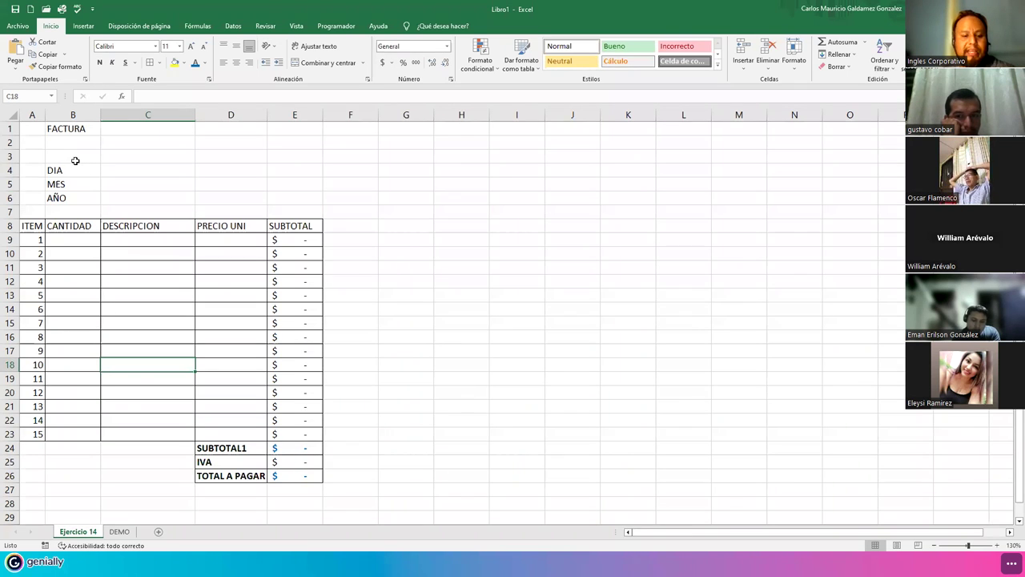
key(super+shift+s)
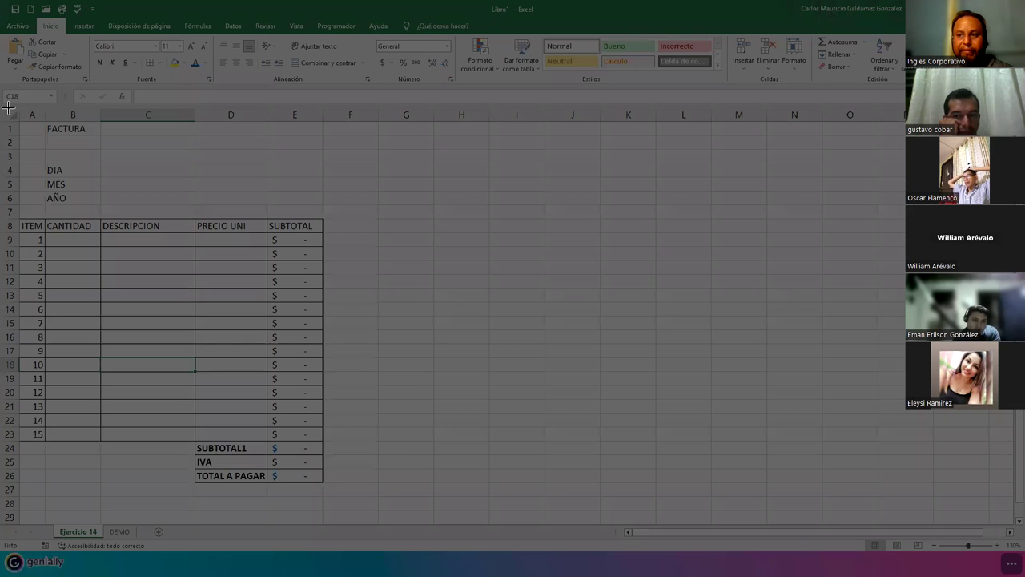
drag(2, 86, 358, 510)
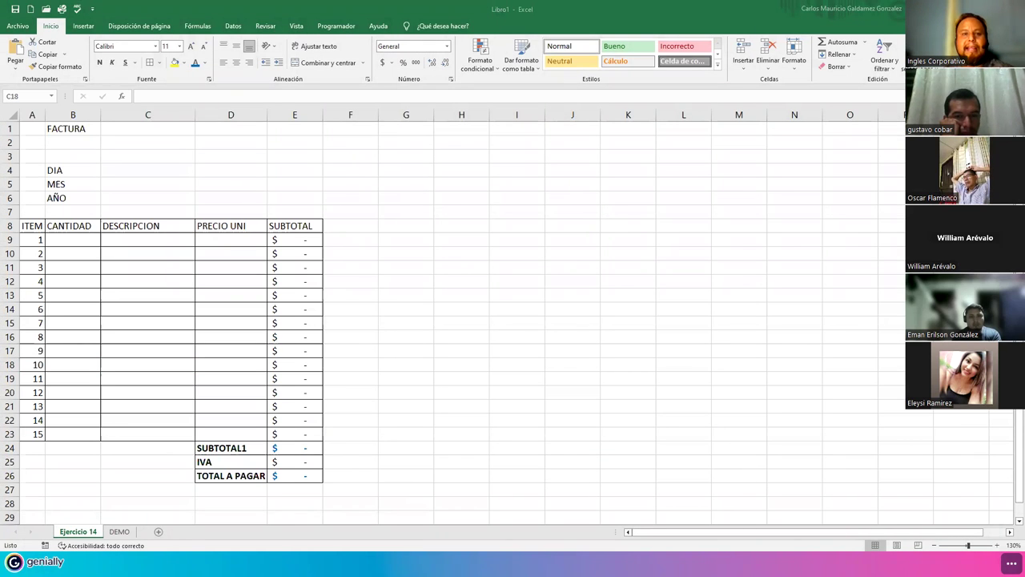
Step: Add borders to the DIA, MES and AÑO value cells C4, C5 and C6
click(115, 171)
ctrl+click(122, 185)
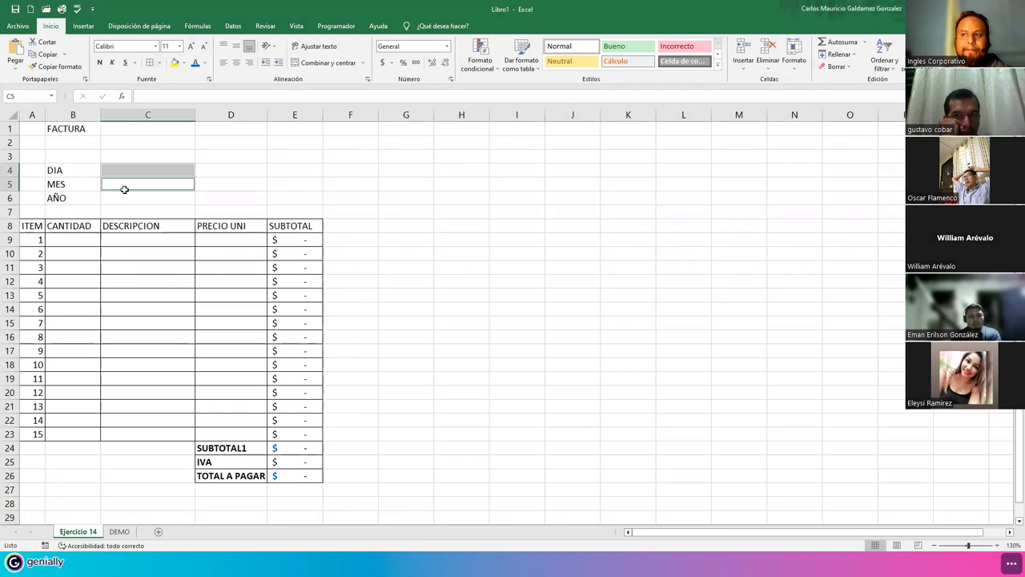
ctrl+click(128, 197)
click(151, 64)
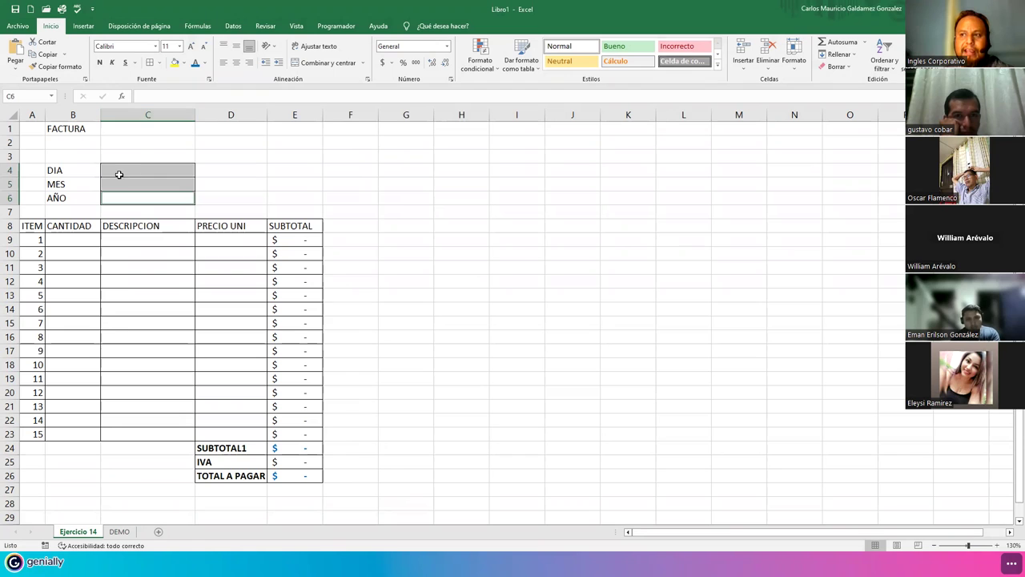
Step: Examine the invoice's date cells, the CANTIDAD and PRECIO UNI columns, and the SUBTOTAL, SUBTOTAL1, IVA and TOTAL A PAGAR cells
click(117, 171)
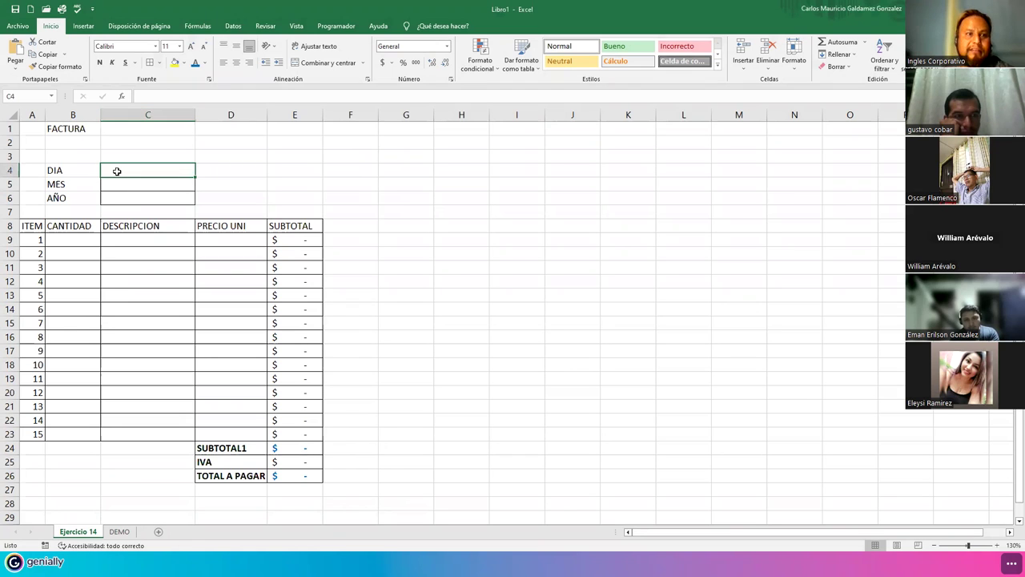
click(122, 186)
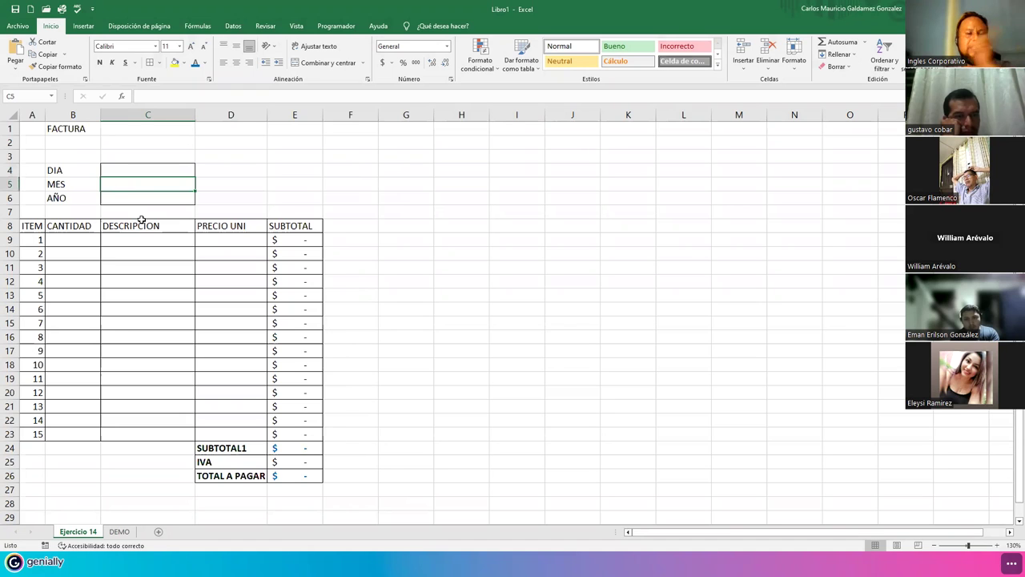
click(115, 200)
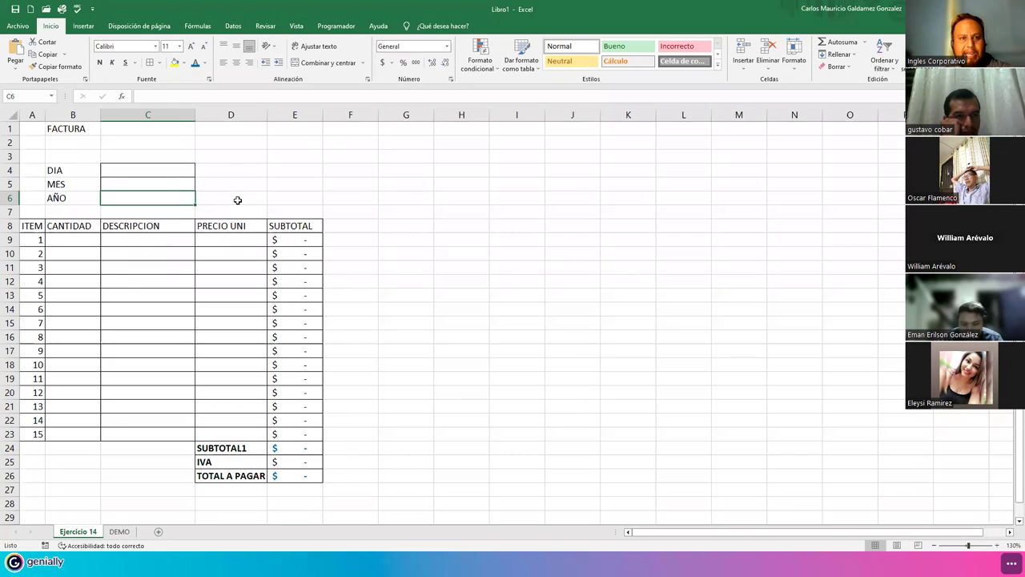
drag(112, 169, 113, 200)
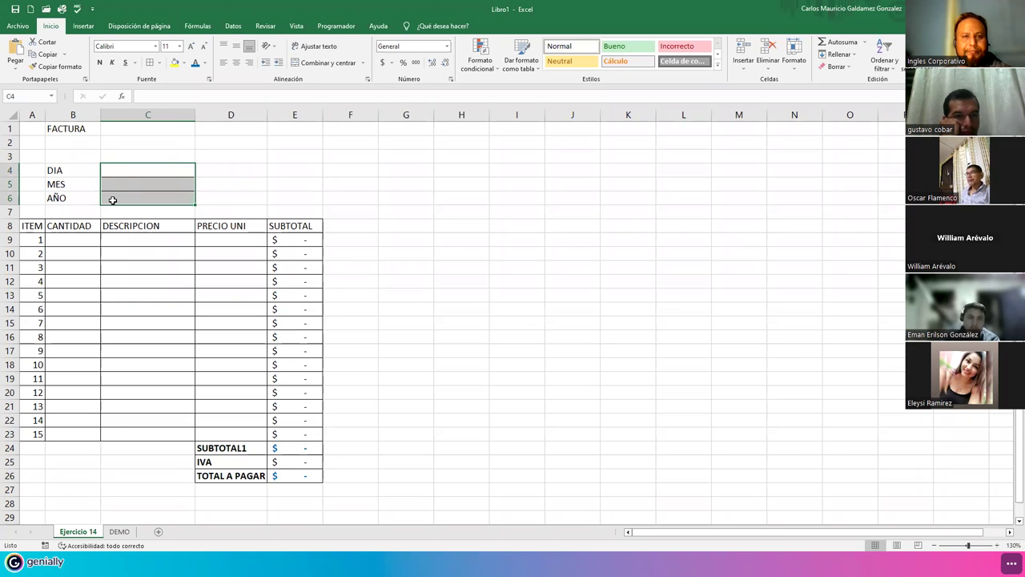
drag(58, 240, 71, 432)
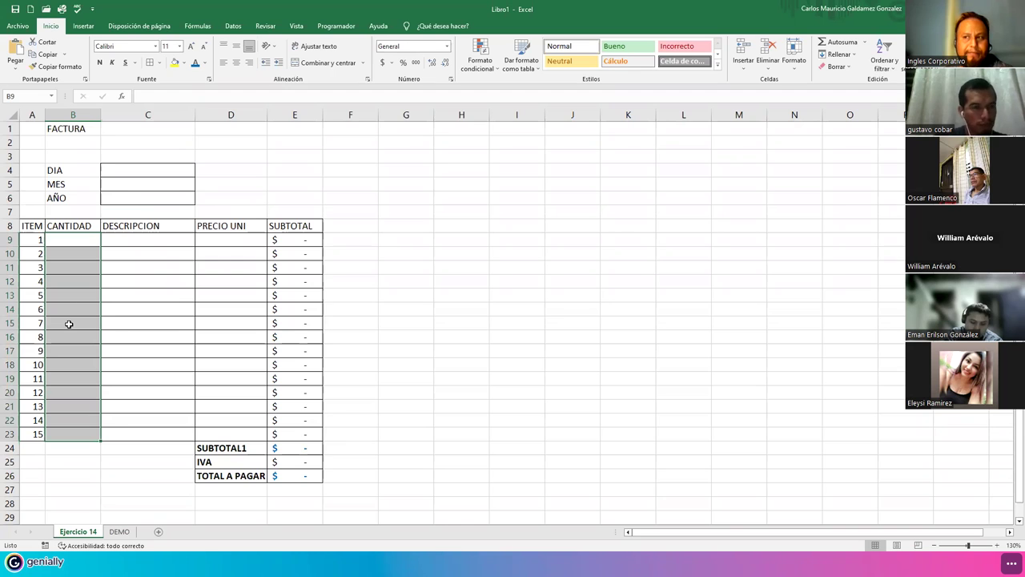
drag(213, 243, 220, 432)
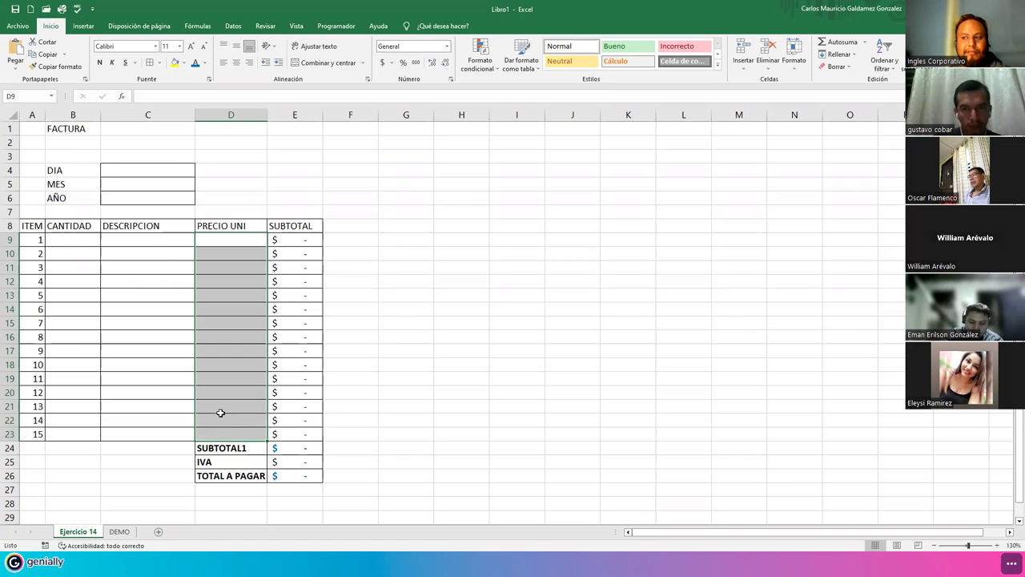
click(221, 414)
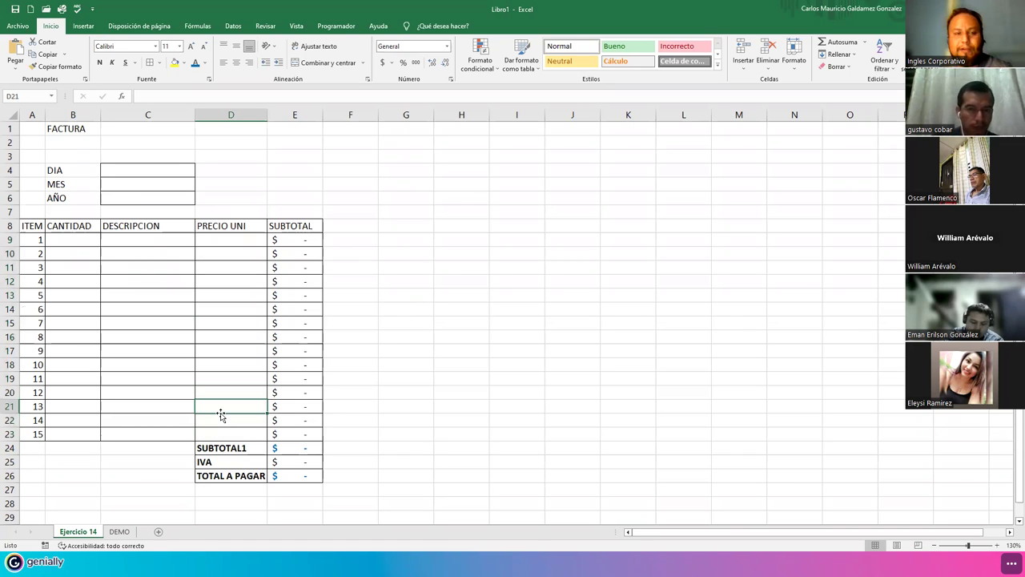
click(288, 240)
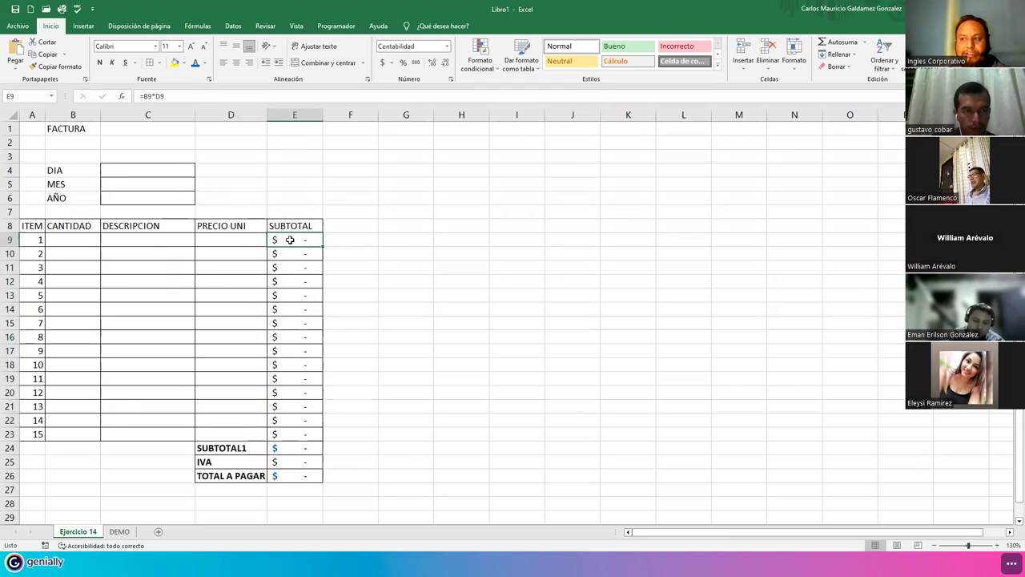
click(283, 451)
click(283, 463)
click(295, 479)
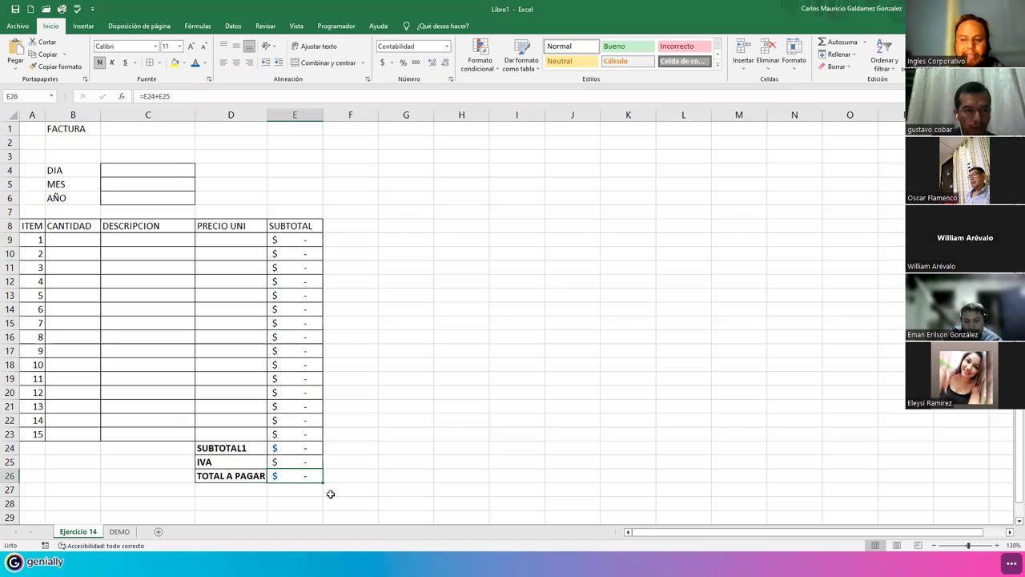
Step: Fill the invoice's first item row with quantity 1, description FDGFDG and unit price 1.78
click(74, 238)
text(1)
key(Tab)
text(FDGFDG)
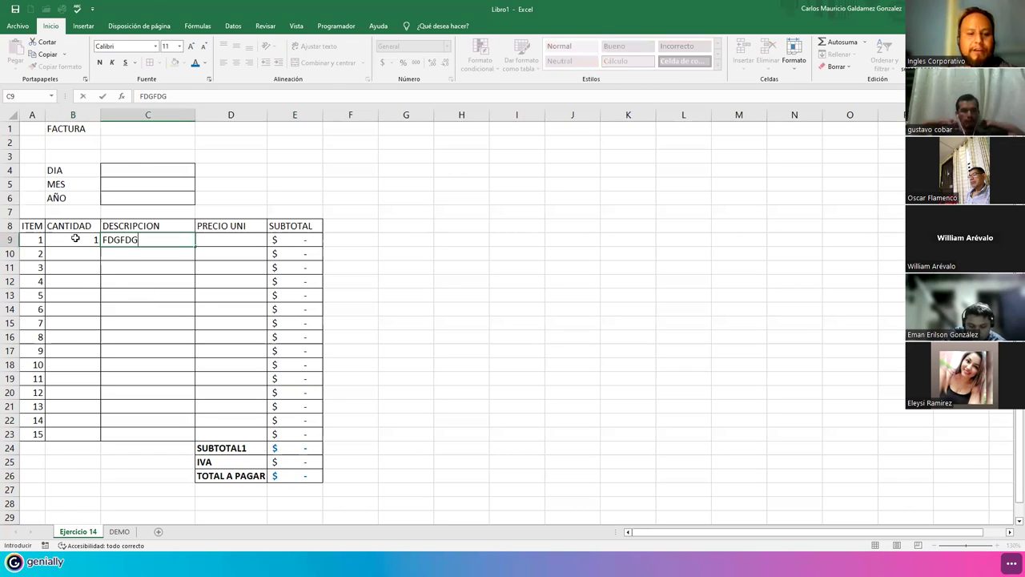
key(Tab)
text(1.78)
key(Return)
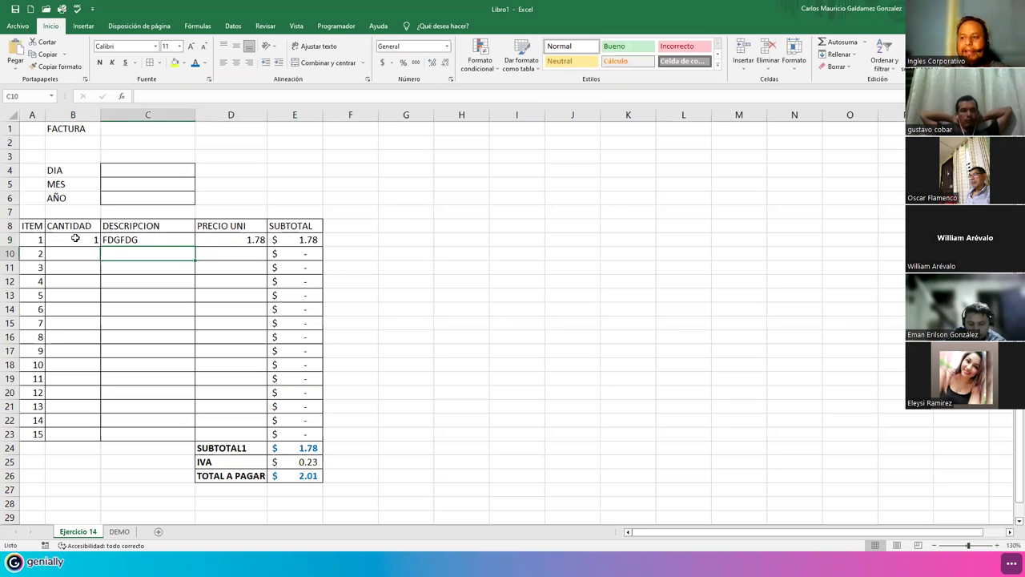
Step: Examine the formulas in the first item's SUBTOTAL cell and in the SUBTOTAL1, IVA and TOTAL A PAGAR cells
click(293, 450)
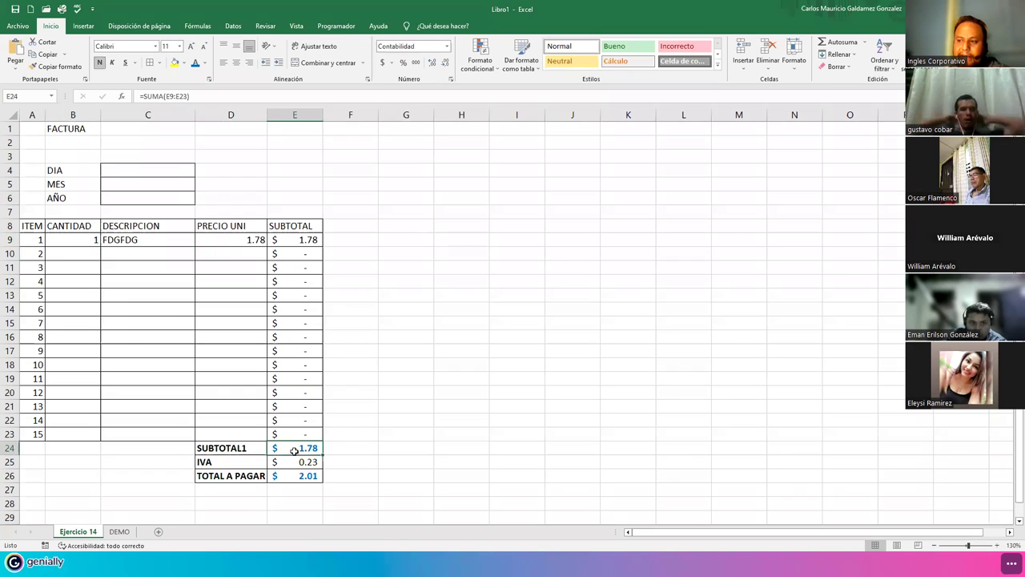
click(290, 238)
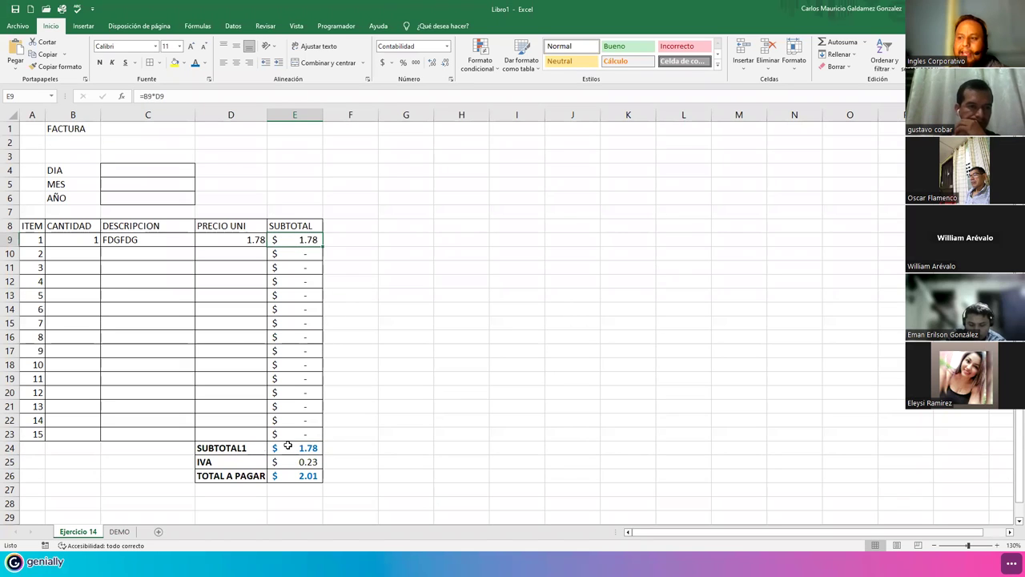
click(285, 452)
click(290, 462)
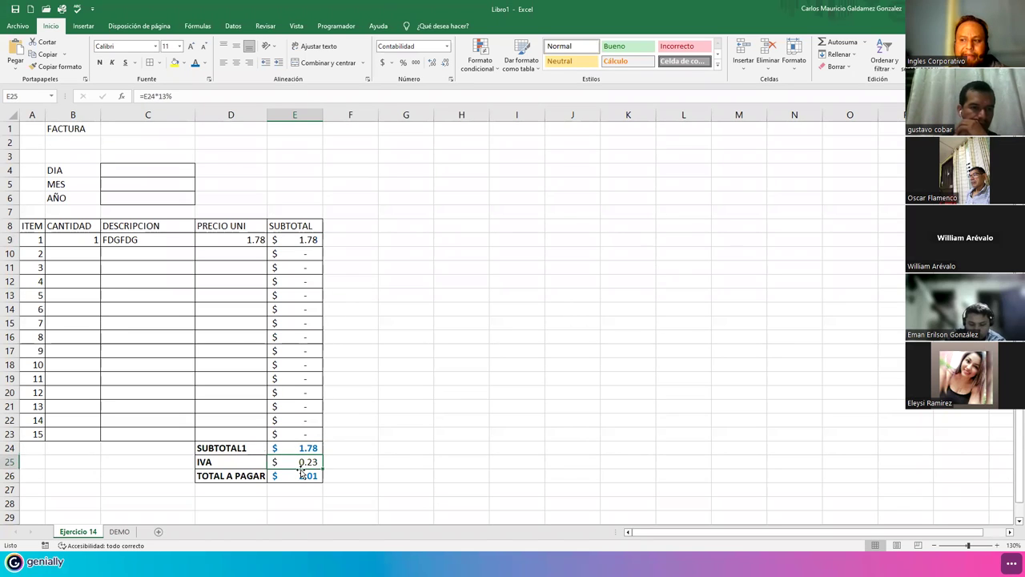
click(293, 474)
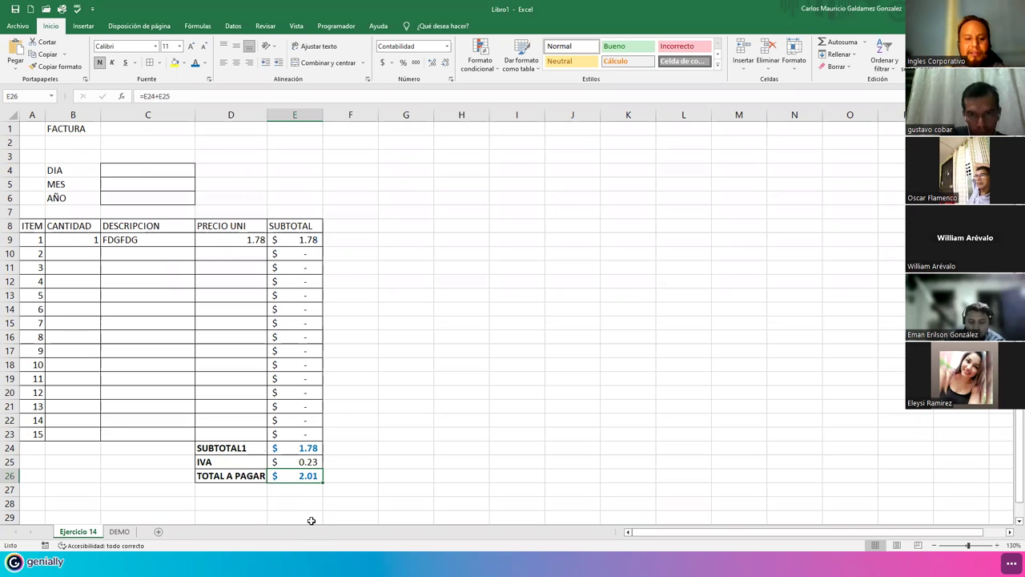
Step: Clear the test price, description and quantity from the invoice's first item row
key(Left)
key(Delete)
key(Left)
key(Delete)
key(Left)
key(Delete)
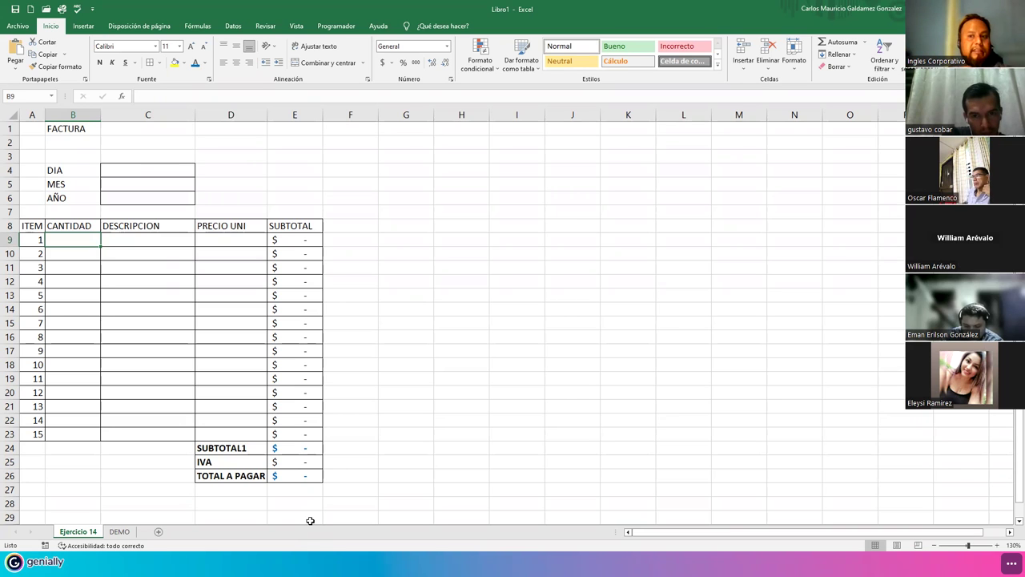
click(142, 347)
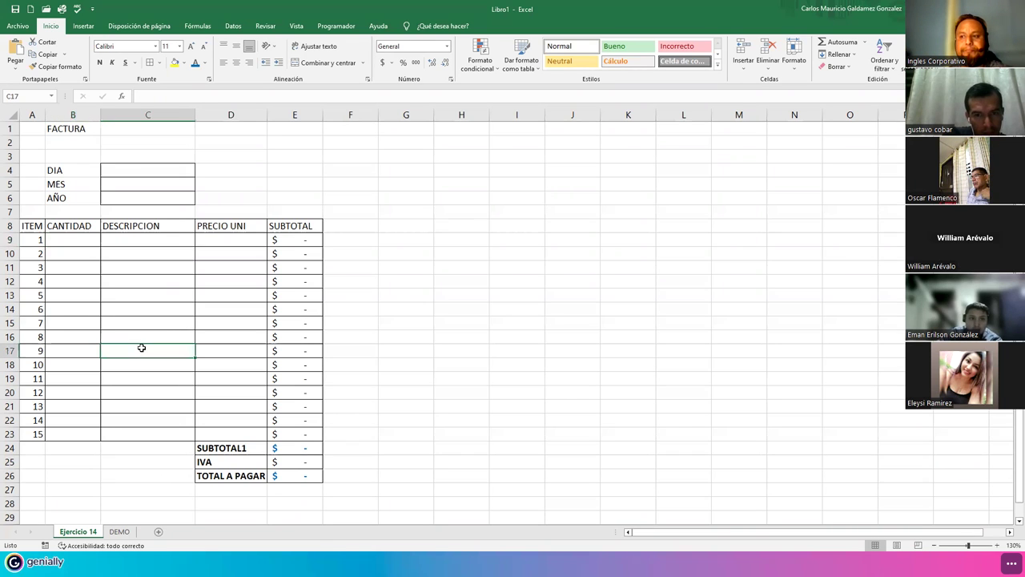
click(137, 298)
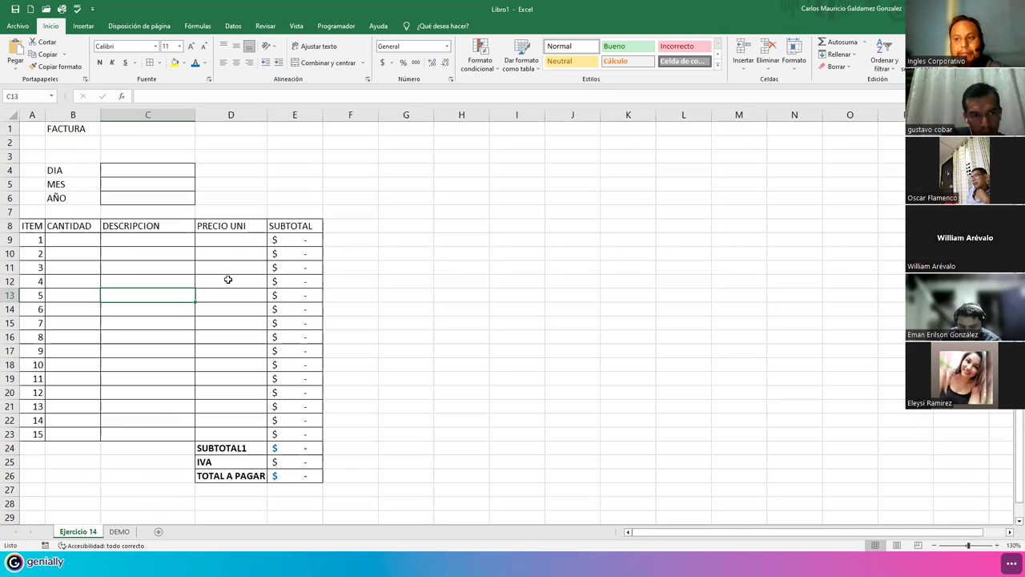
drag(33, 228, 277, 433)
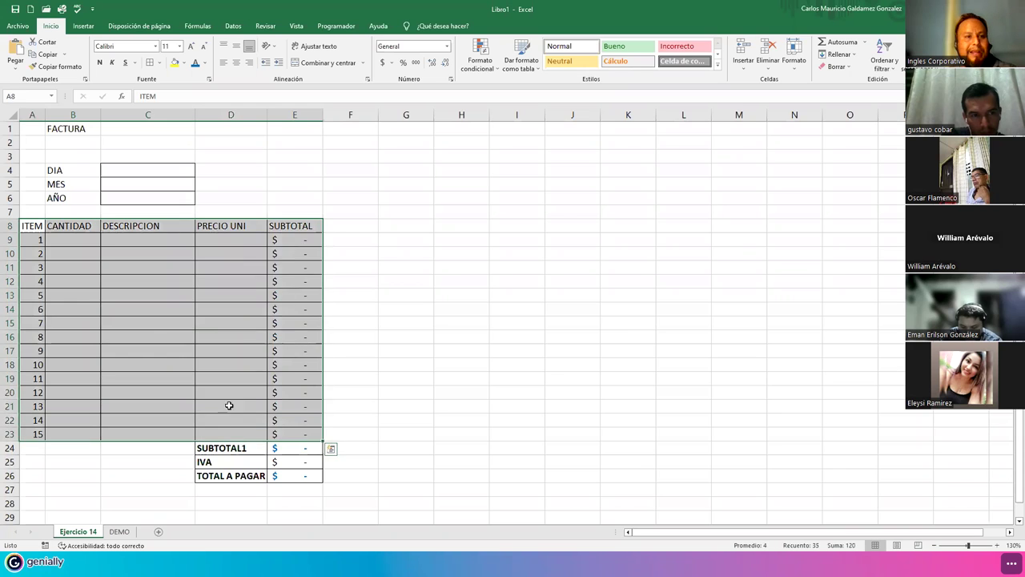
click(225, 404)
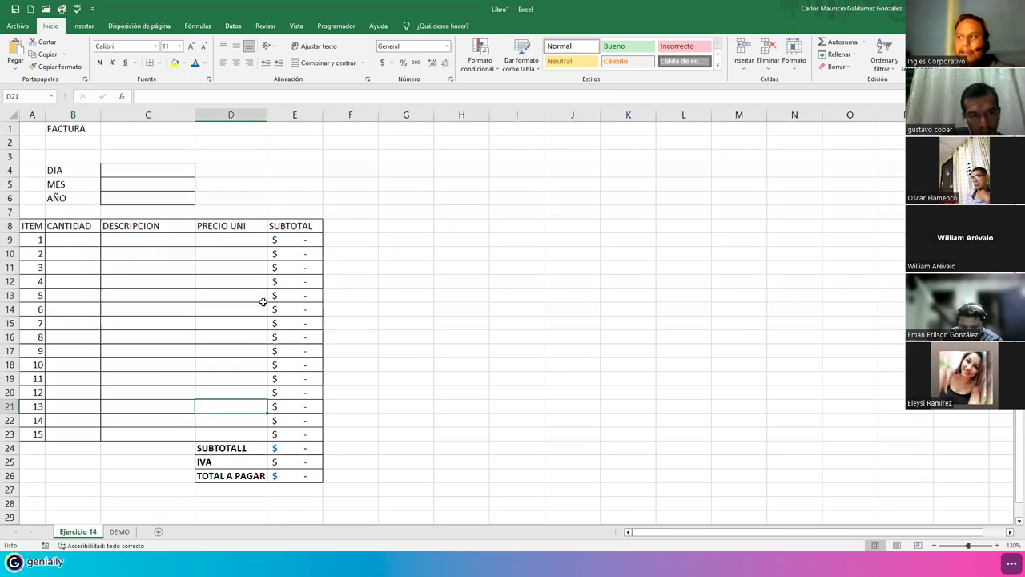
Step: Try bold formatting on the invoice table's header cells A8:E8 and undo it
drag(22, 227, 305, 227)
click(99, 61)
click(136, 315)
key(ctrl+z)
click(137, 317)
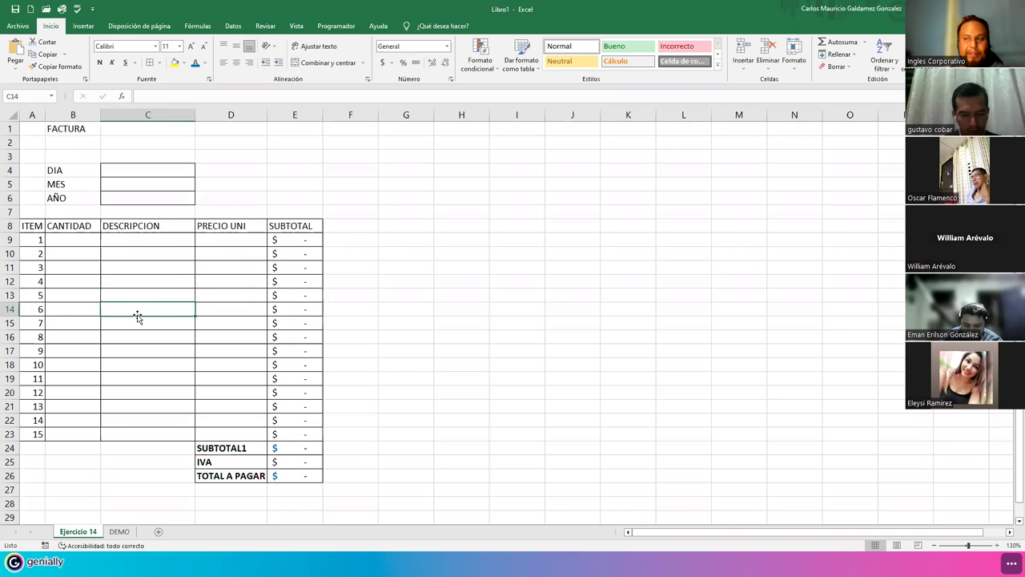
Step: Review the cells that take user entries: date cells C4:C6, CANTIDAD cells B9:B23 and PRECIO UNI cells D9:D23
click(115, 166)
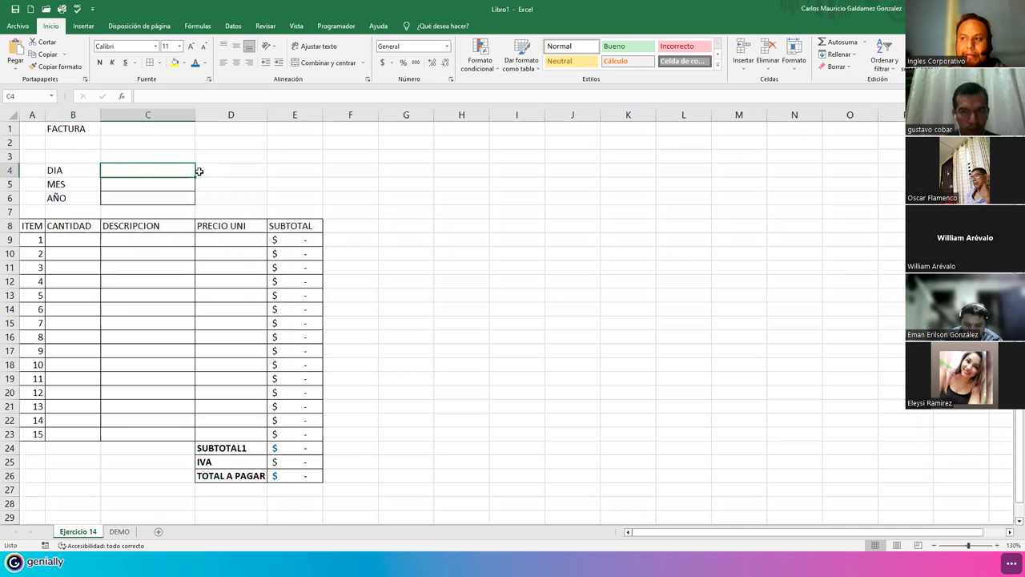
click(154, 181)
click(129, 201)
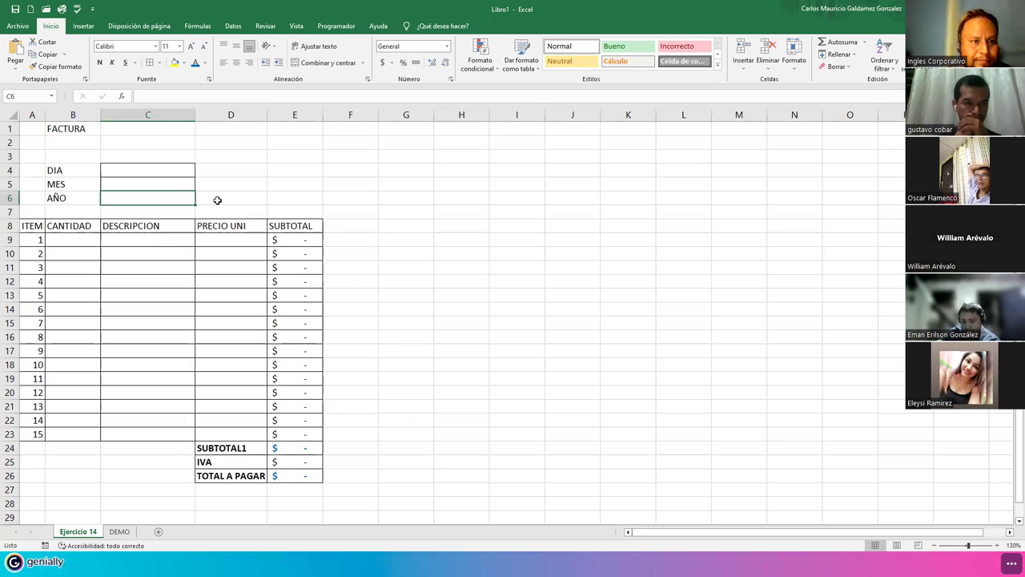
drag(181, 168, 179, 196)
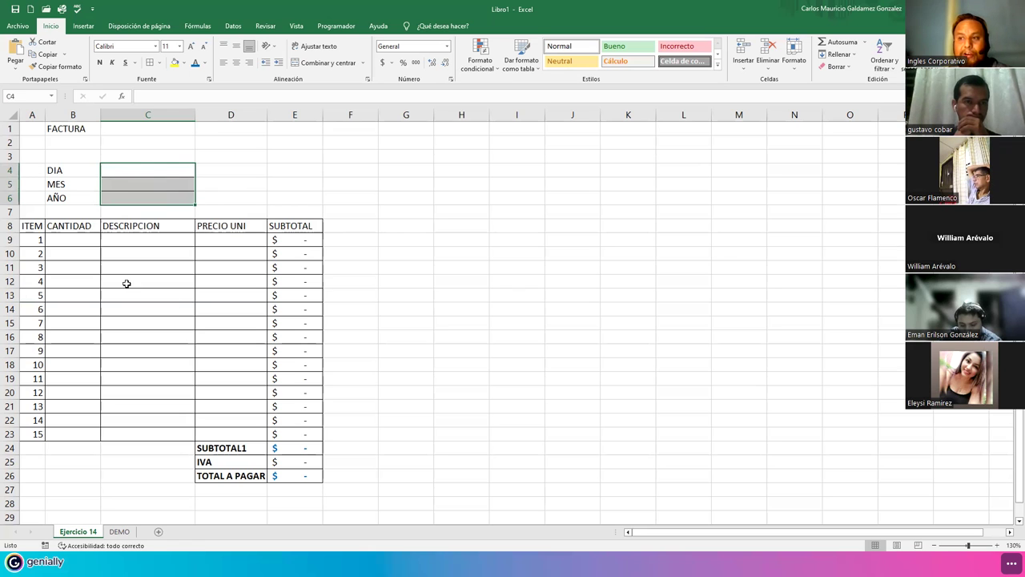
drag(80, 239, 87, 430)
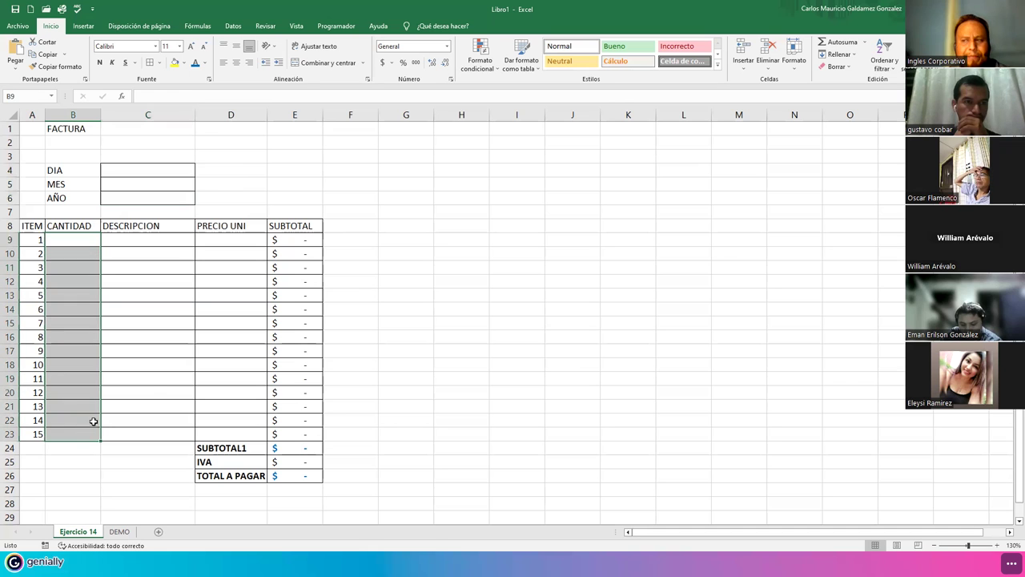
drag(76, 242, 77, 435)
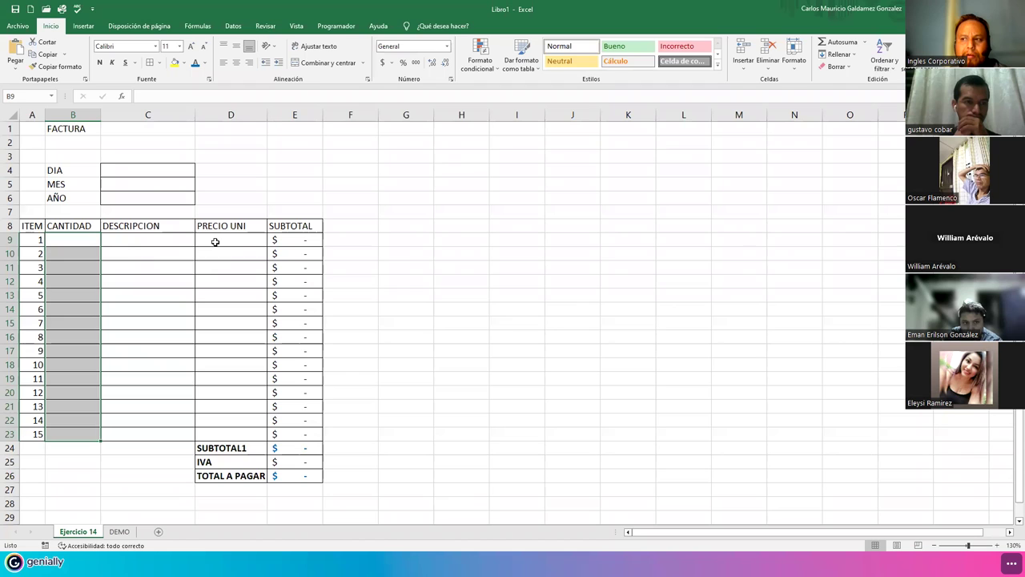
drag(215, 242, 219, 435)
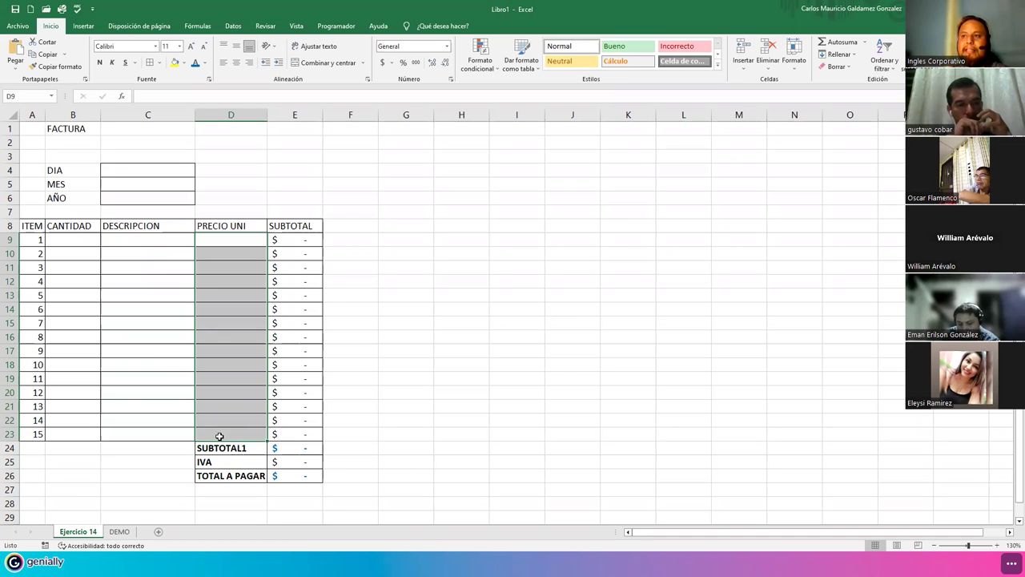
Step: Switch to the Genially presentation and advance from the DEMOSTRACIÓN slide to the CONSULTAS slide
click(897, 50)
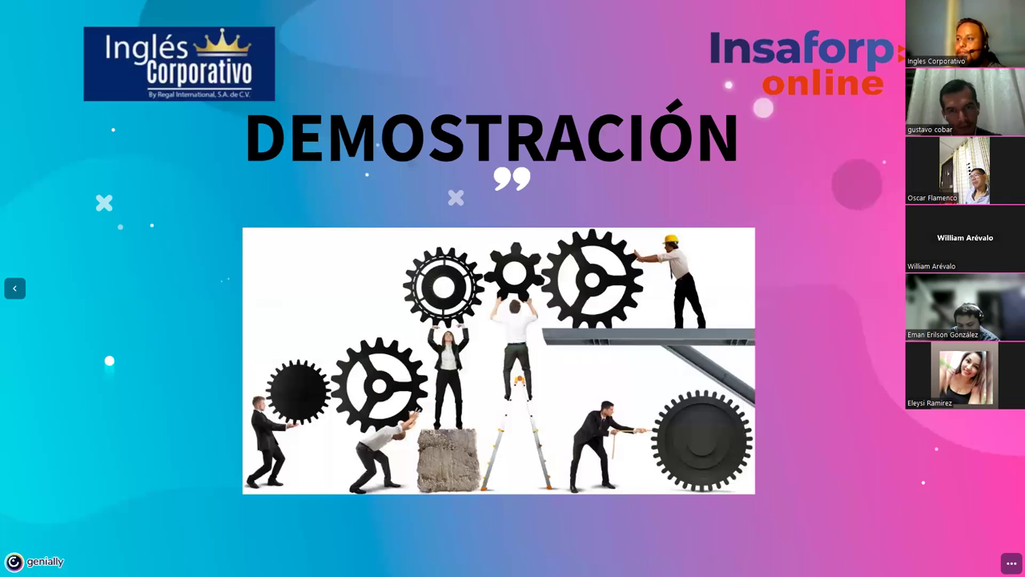
key(Right)
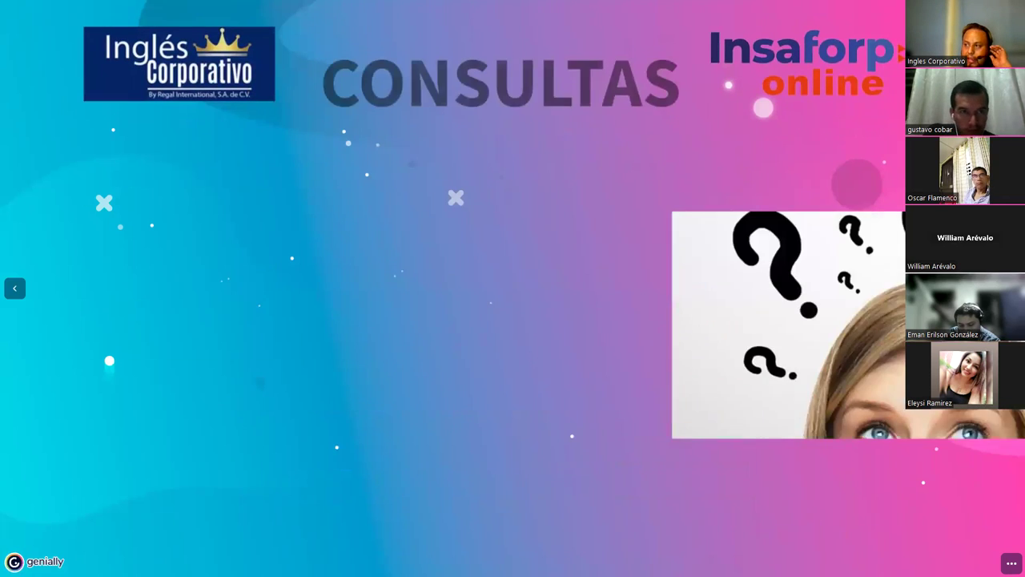